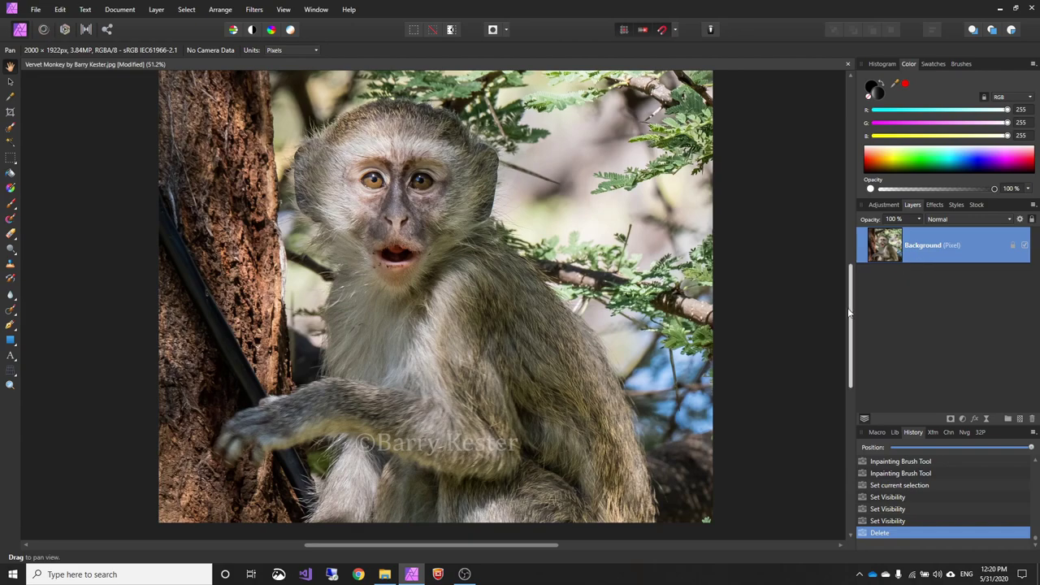
Duplicate the Background pixel layer of the monkey photo
right_click(882, 253)
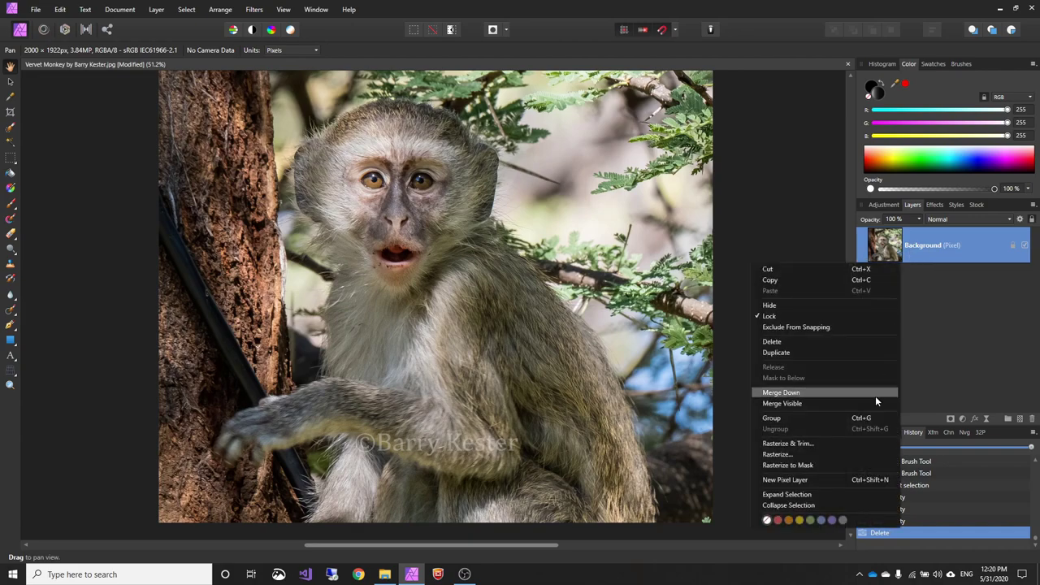
click(791, 353)
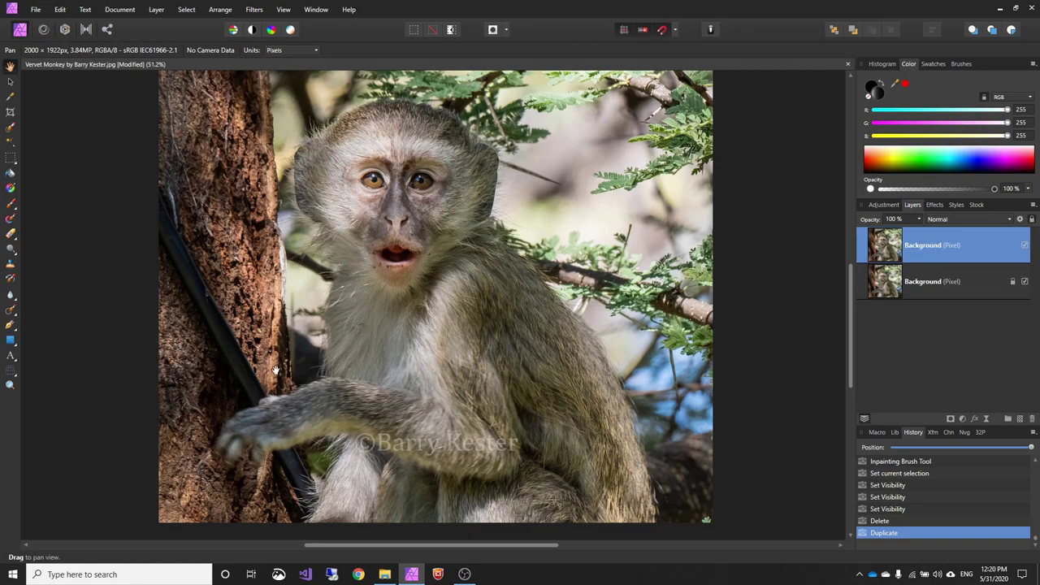
Remove the small green leaf from the photo's lower-right corner with the Inpainting Brush, about 31.5 px wide
click(11, 312)
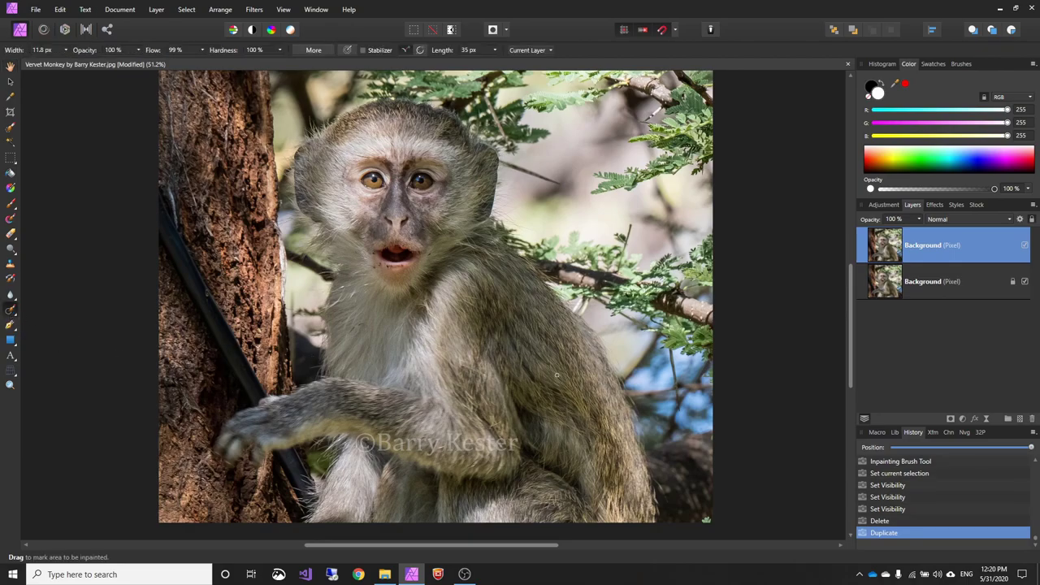
scroll(639, 446, up, 1)
drag(639, 447, 527, 242)
scroll(596, 383, up, 5)
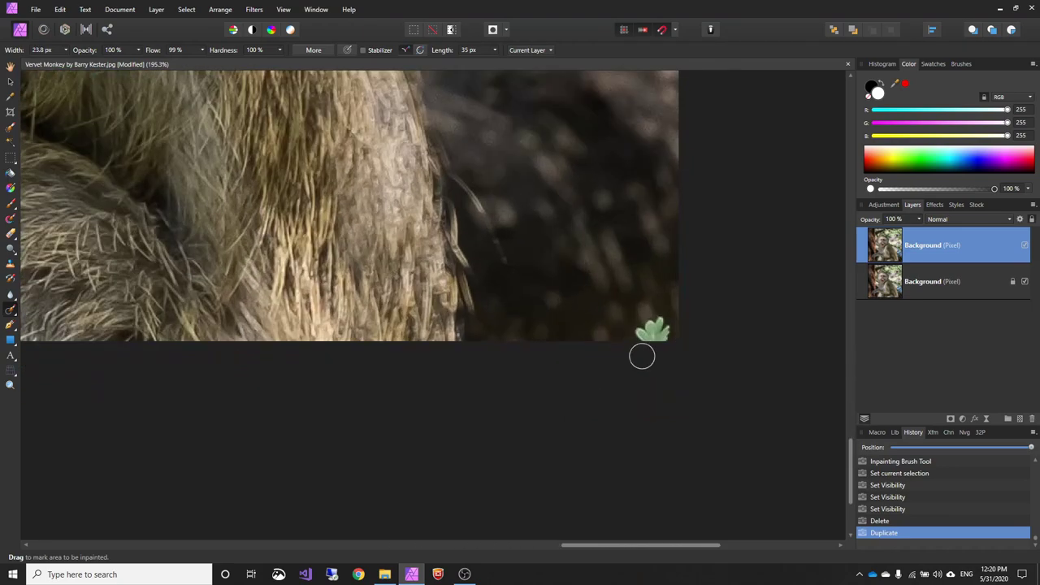
drag(644, 334, 656, 331)
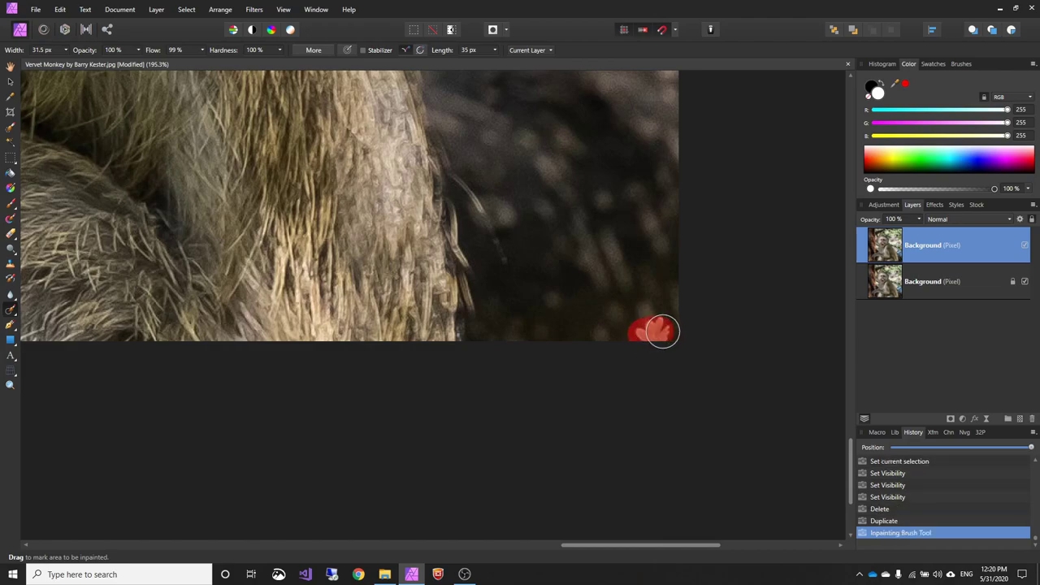
Inpaint the small distracting spots along the photo's right edge, including the yellow-green one above the dark trunk
scroll(569, 196, up, 5)
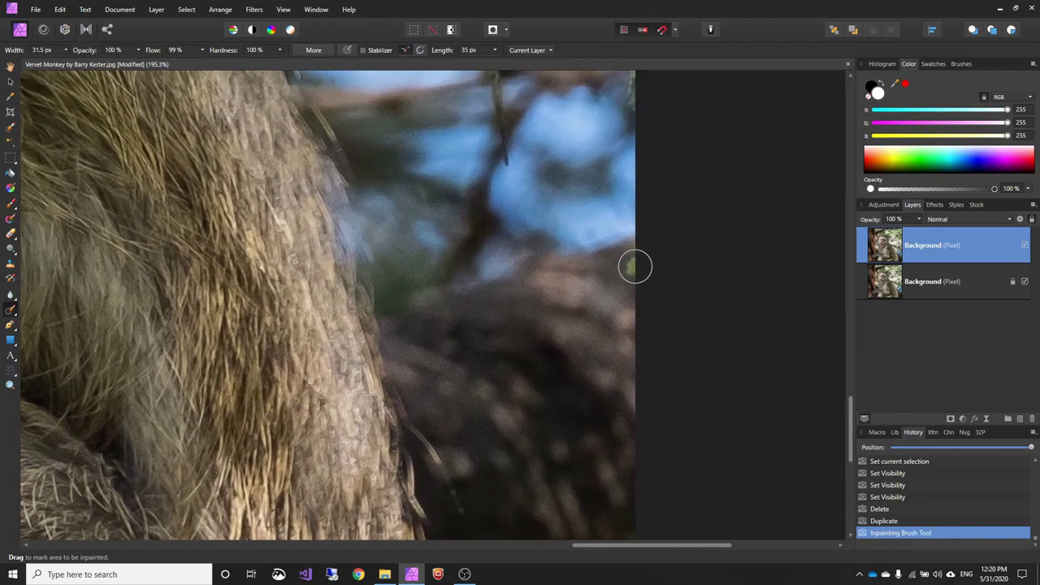
mouse_move(636, 271)
mouse_down()
mouse_move(637, 286)
mouse_move(590, 260)
mouse_move(585, 404)
mouse_move(584, 322)
mouse_move(599, 283)
mouse_up()
scroll(610, 233, up, 5)
scroll(582, 265, up, 10)
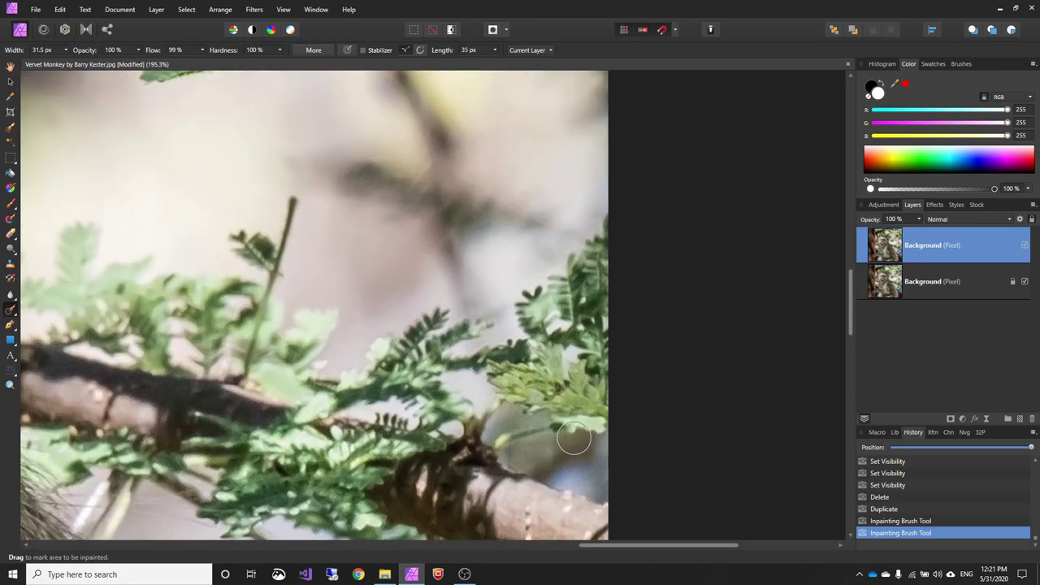
scroll(565, 207, up, 10)
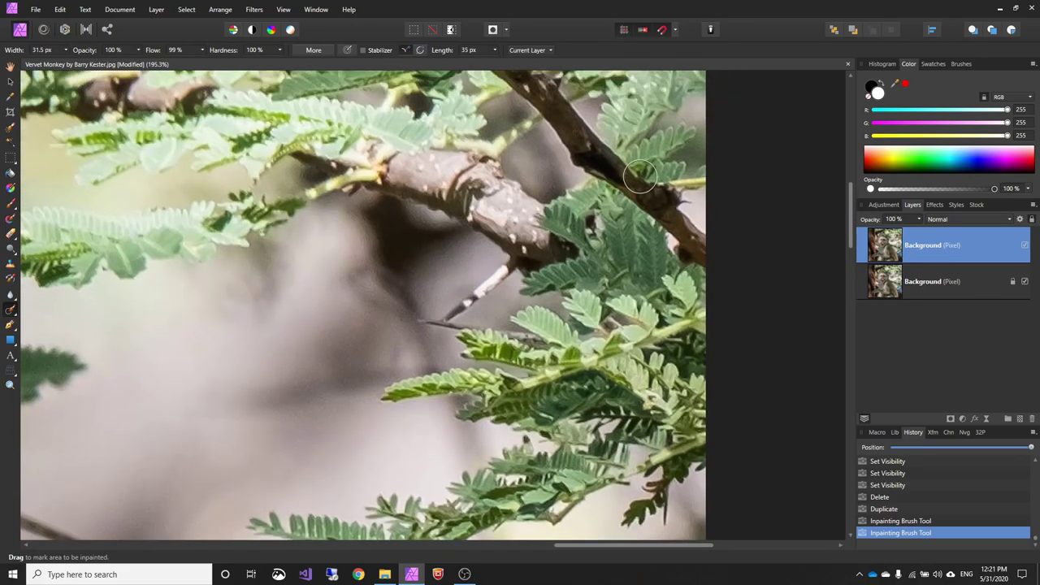
scroll(643, 340, up, 5)
Examine the photo's top edge, the tree trunk and the area around the monkey's hand for remaining distractions
scroll(691, 252, left, 4)
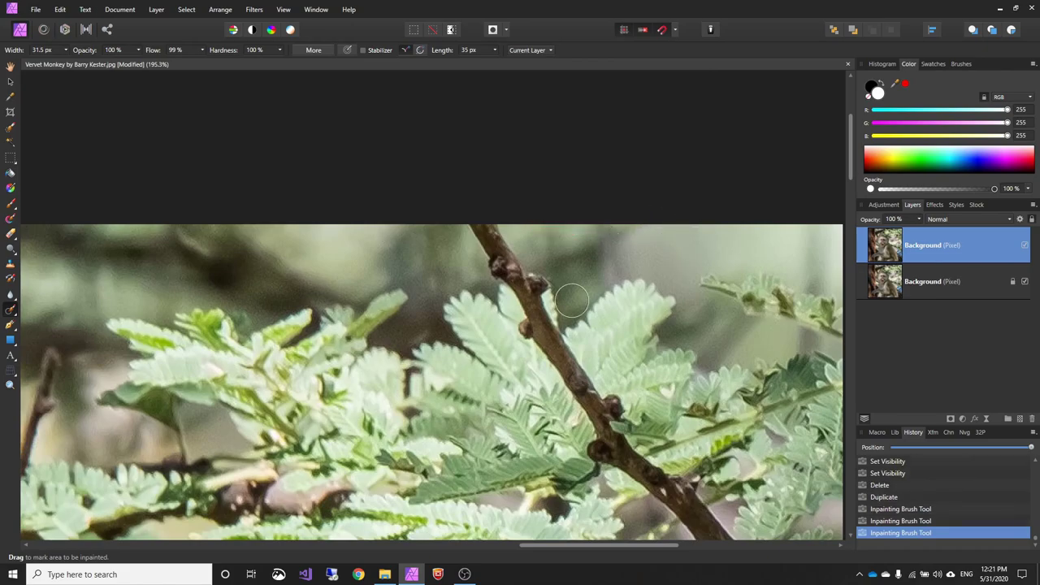
scroll(534, 307, left, 8)
scroll(534, 307, down, 2)
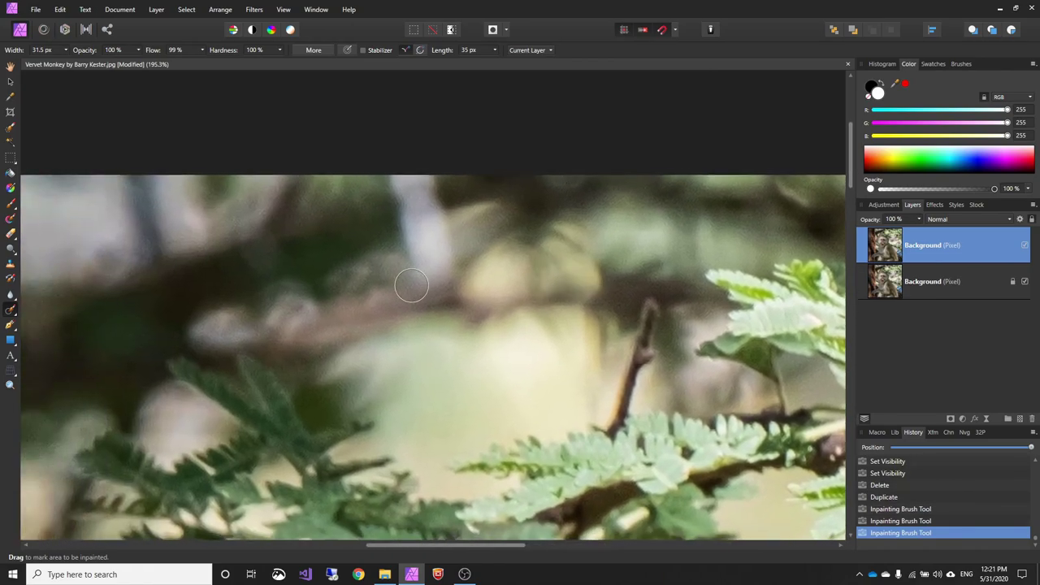
scroll(391, 285, left, 10)
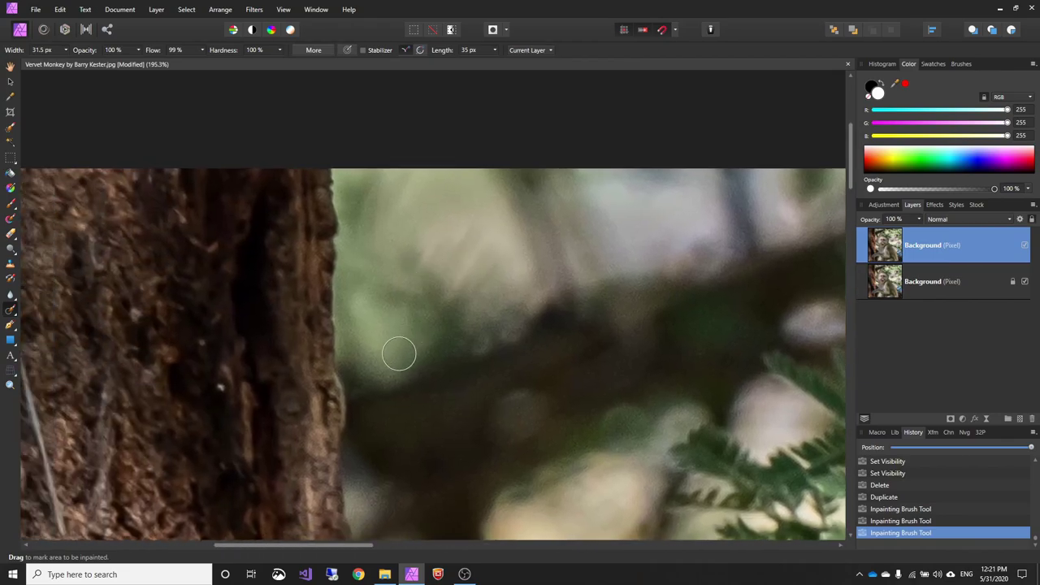
drag(392, 363, 693, 23)
scroll(656, 232, up, 1)
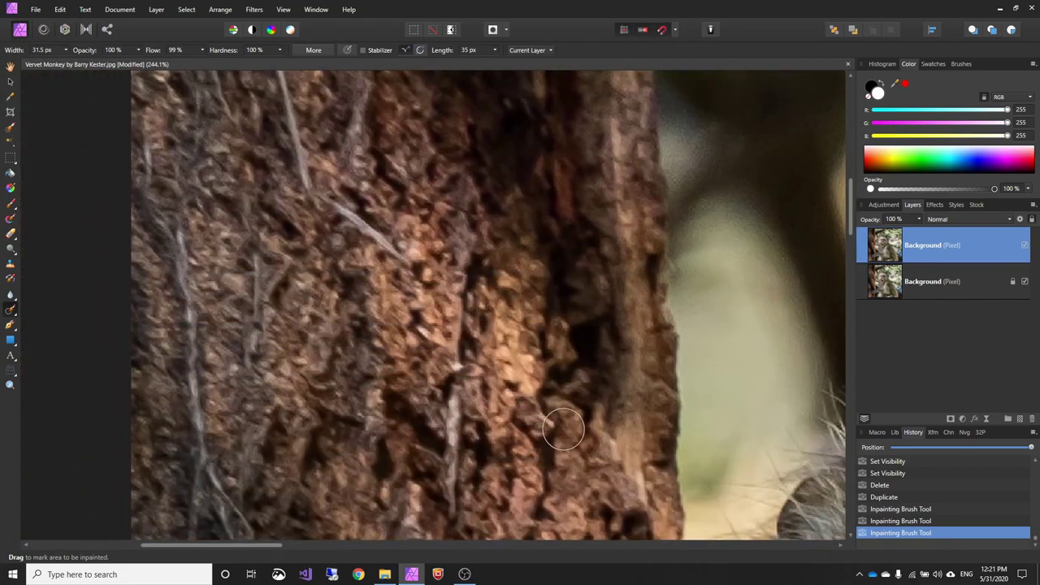
drag(563, 429, 532, 65)
drag(487, 314, 484, 16)
drag(496, 524, 579, 136)
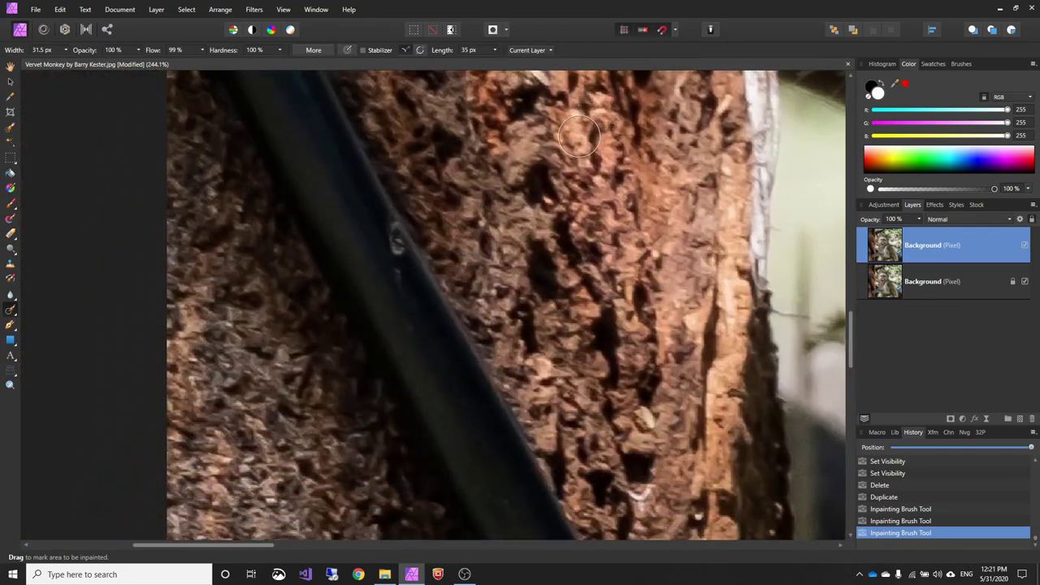
scroll(529, 268, right, 1)
scroll(515, 293, down, 4)
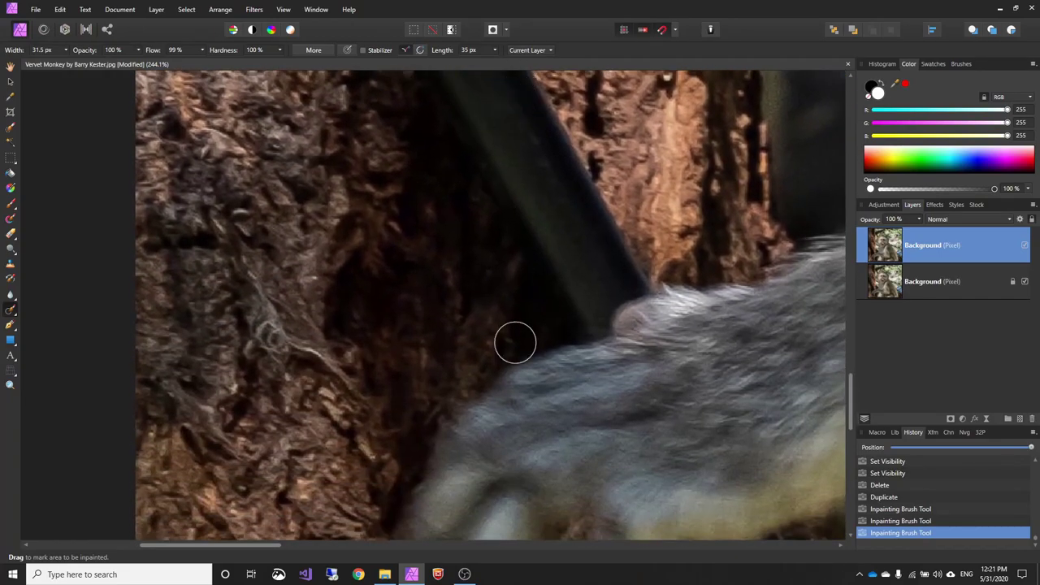
scroll(515, 342, up, 1)
drag(515, 342, 555, 89)
scroll(559, 276, down, 1)
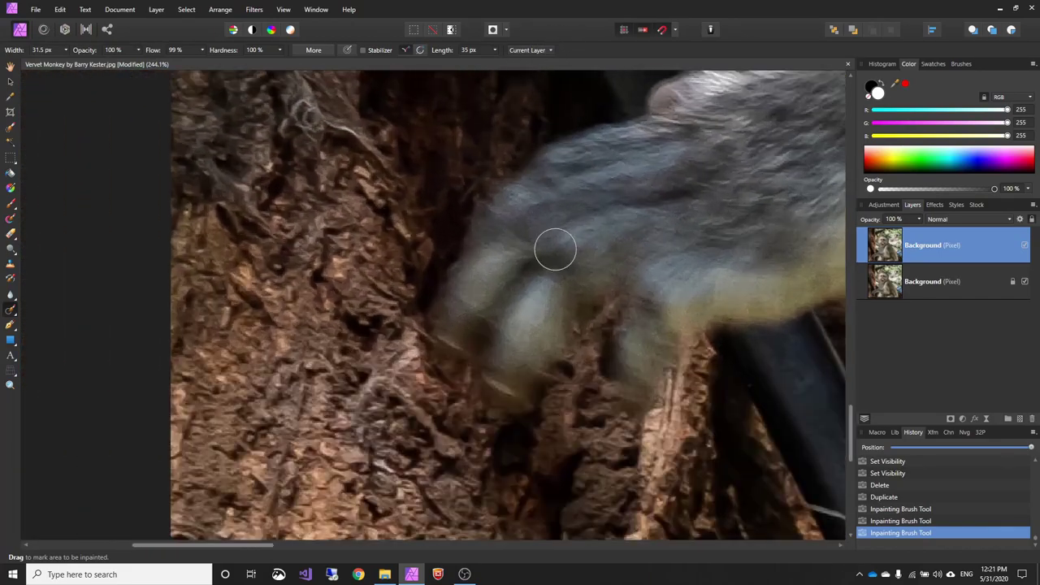
drag(579, 336, 232, 163)
drag(483, 280, 441, 271)
scroll(441, 272, down, 8)
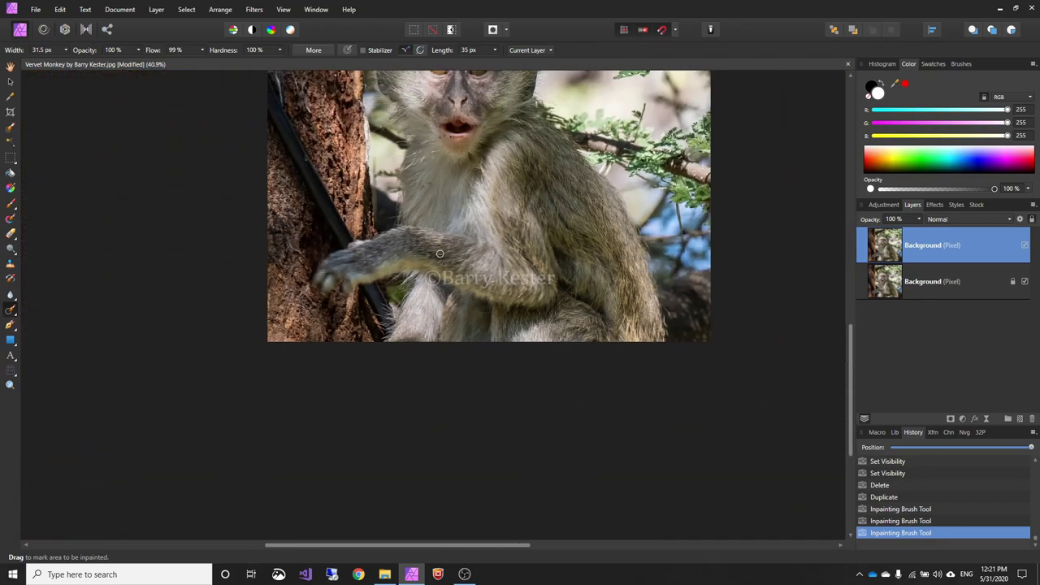
scroll(440, 252, up, 3)
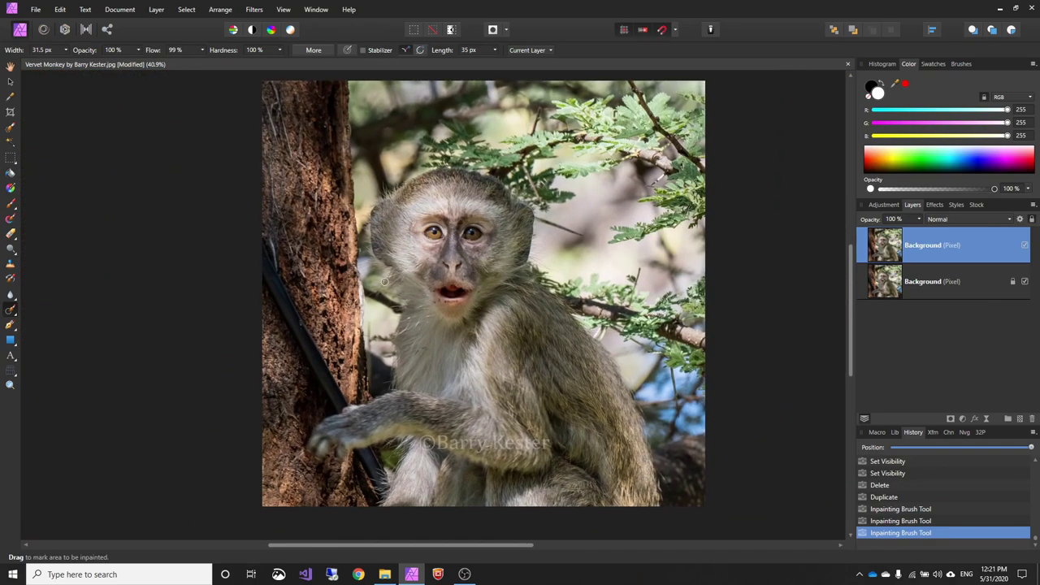
scroll(338, 420, up, 3)
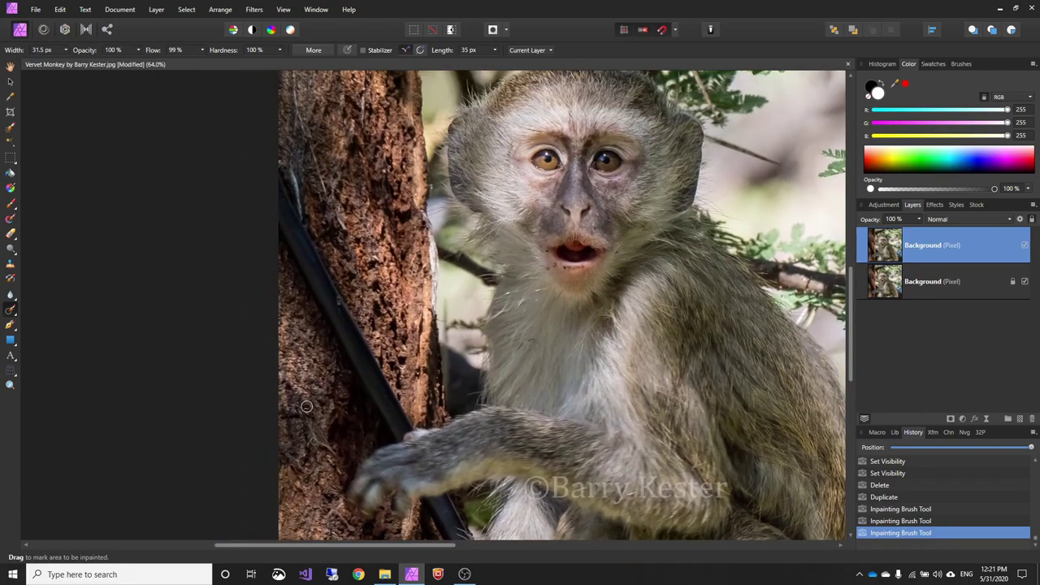
Inpaint the black hose across the tree trunk above the monkey's hand with a brush 127.4 px wide
scroll(404, 439, up, 4)
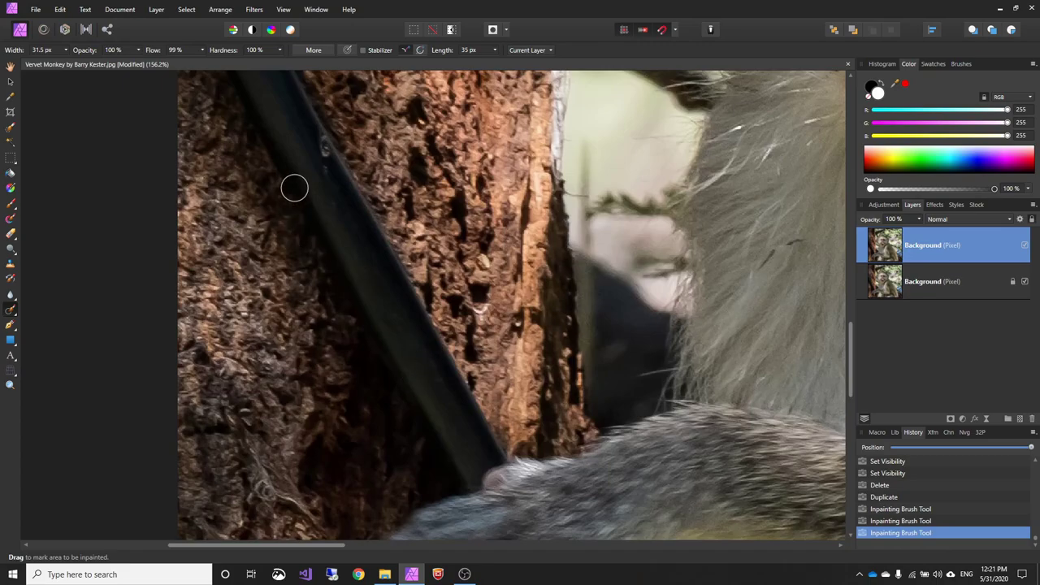
scroll(448, 364, down, 4)
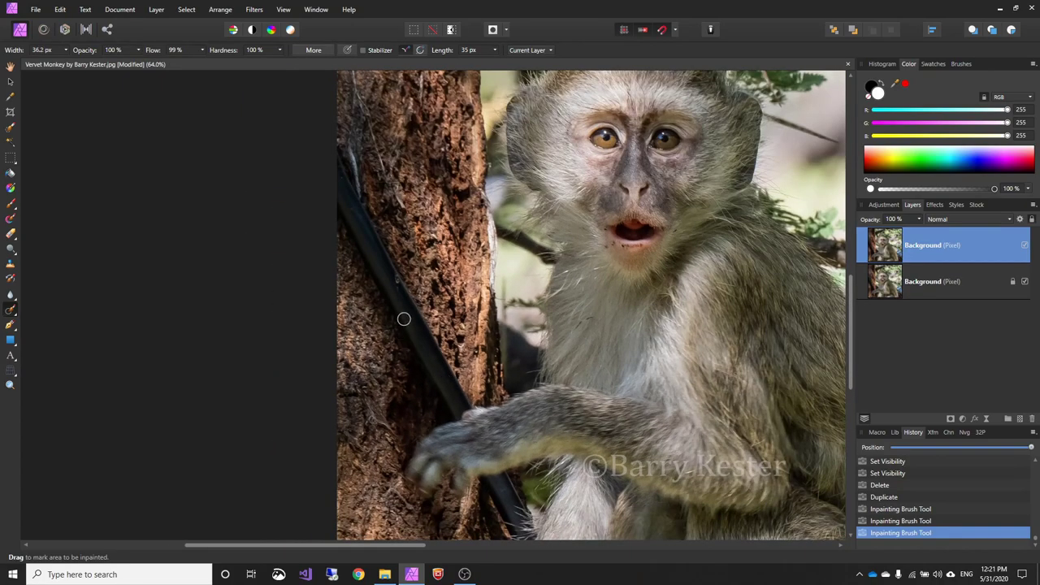
key(bracketright)
mouse_move(342, 155)
mouse_down()
mouse_move(358, 234)
mouse_move(445, 379)
mouse_move(379, 273)
mouse_move(325, 139)
mouse_up()
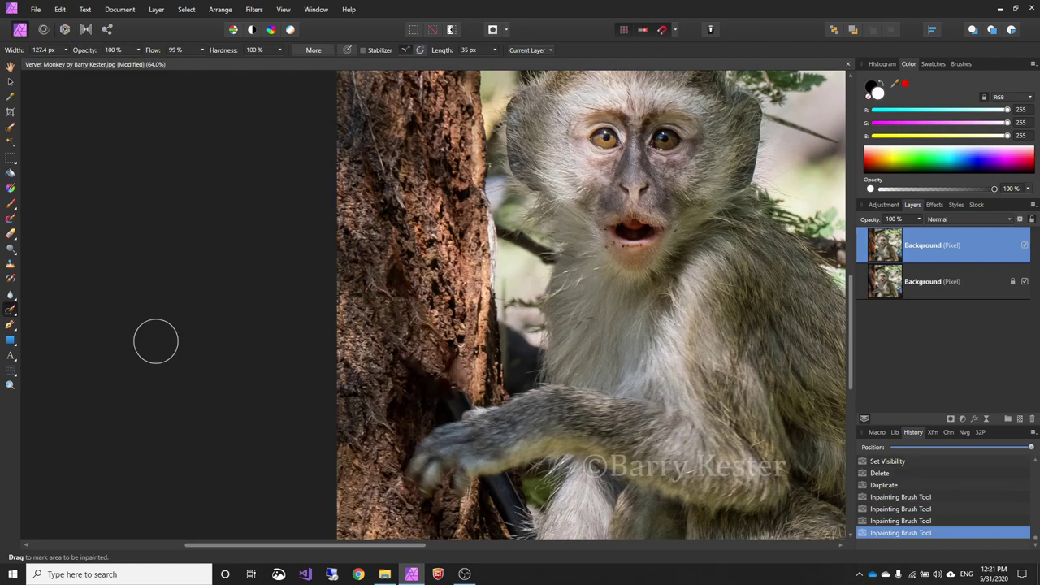
Clone nearby bark over the smeared patch and leftover piece of hose just above the monkey's hand with the Clone Brush
drag(396, 360, 313, 196)
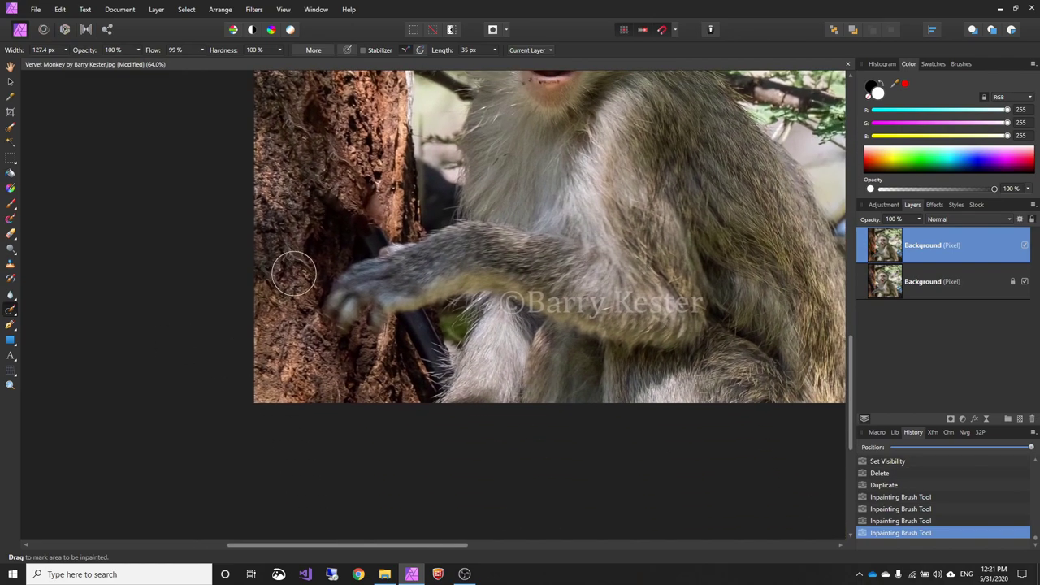
scroll(266, 311, up, 3)
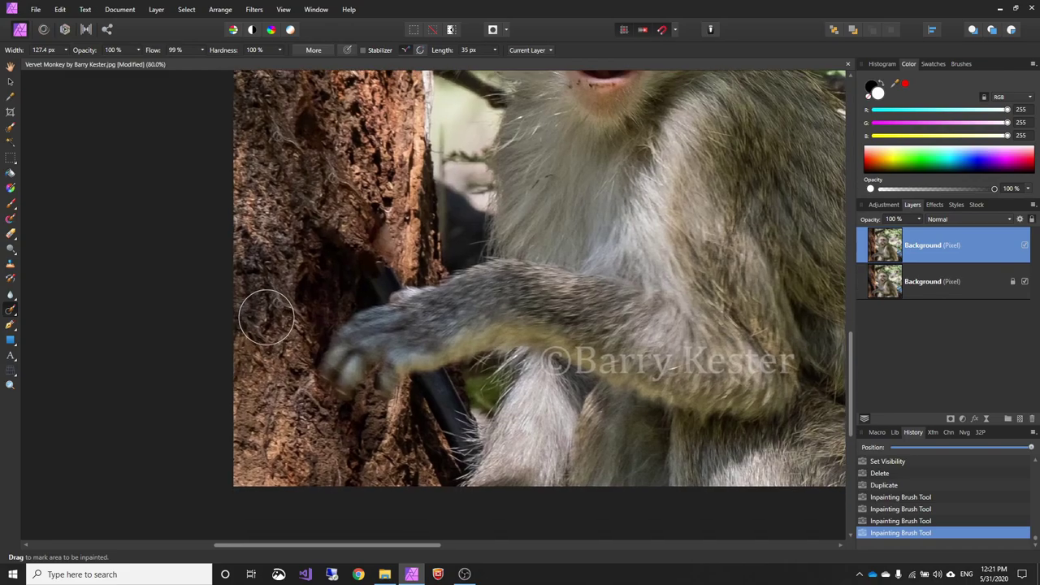
scroll(266, 312, up, 4)
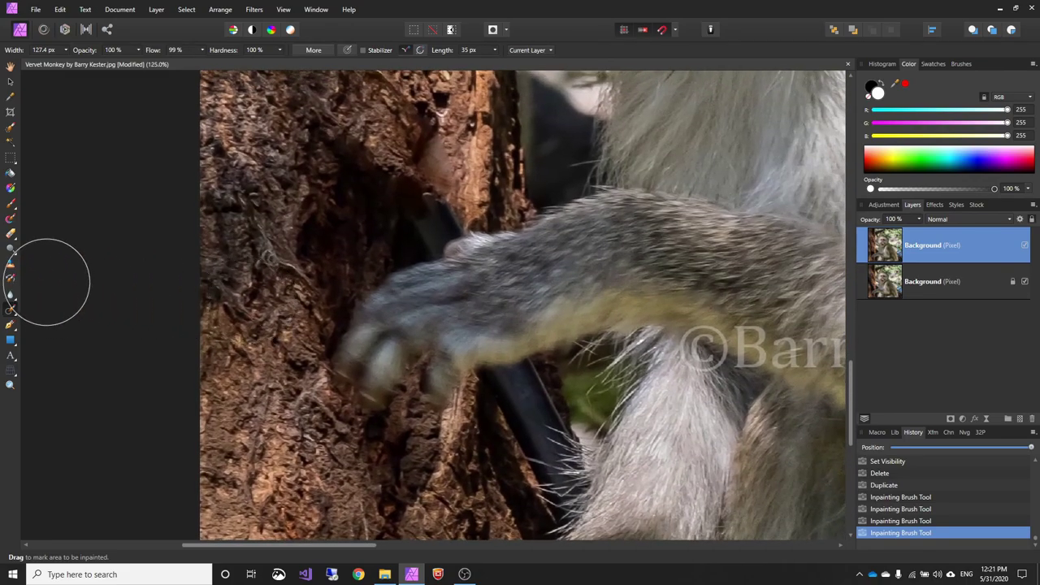
click(11, 264)
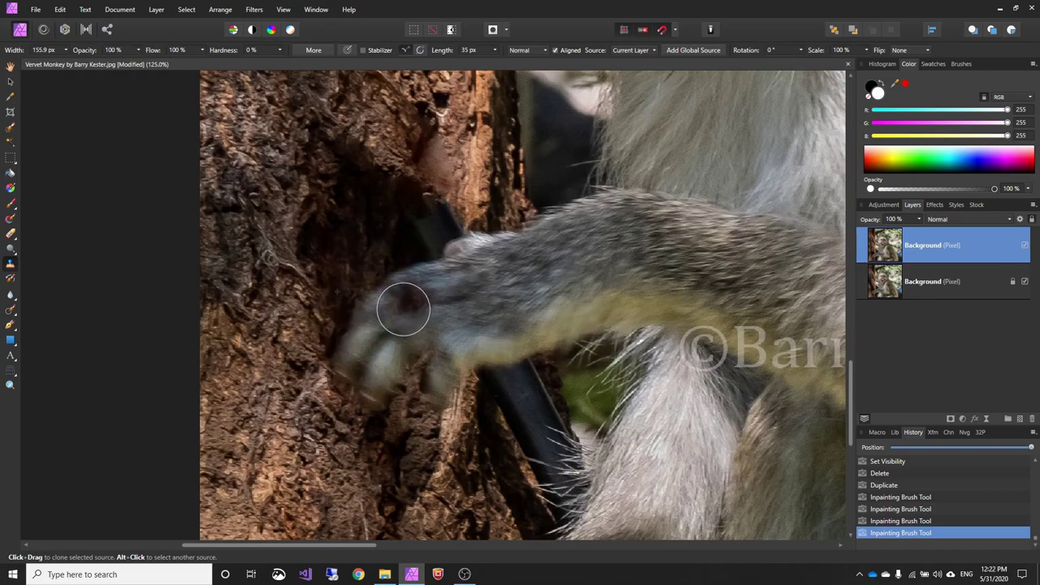
drag(416, 168, 432, 251)
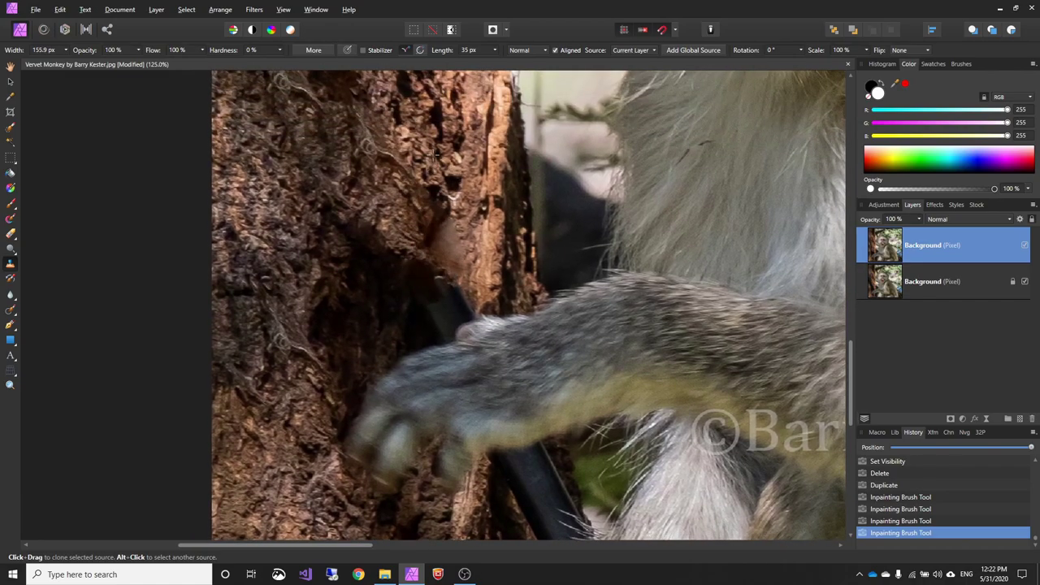
alt+click(439, 161)
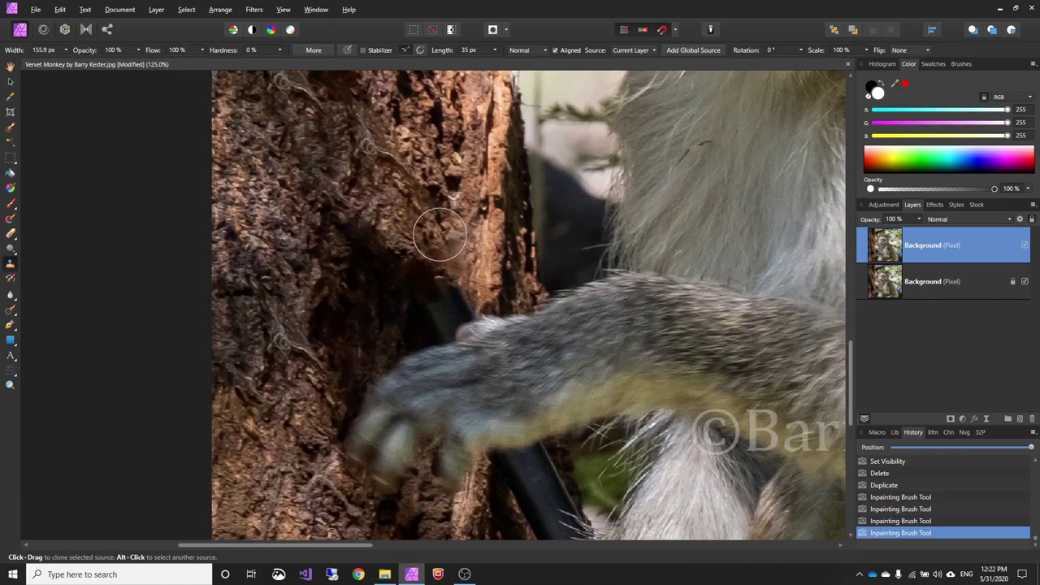
mouse_move(441, 233)
mouse_down()
mouse_move(435, 262)
mouse_move(435, 244)
mouse_move(434, 253)
mouse_move(518, 223)
mouse_move(395, 242)
mouse_move(414, 243)
mouse_move(438, 303)
mouse_move(432, 324)
mouse_move(428, 295)
mouse_move(399, 264)
mouse_move(433, 293)
mouse_move(443, 375)
mouse_move(425, 311)
mouse_move(436, 298)
mouse_move(420, 351)
mouse_move(436, 320)
mouse_move(437, 328)
mouse_move(428, 211)
mouse_move(450, 317)
mouse_move(429, 358)
mouse_move(496, 368)
mouse_move(472, 408)
mouse_move(429, 421)
mouse_move(439, 423)
mouse_move(414, 379)
mouse_up()
scroll(435, 252, up, 5)
drag(569, 211, 598, 291)
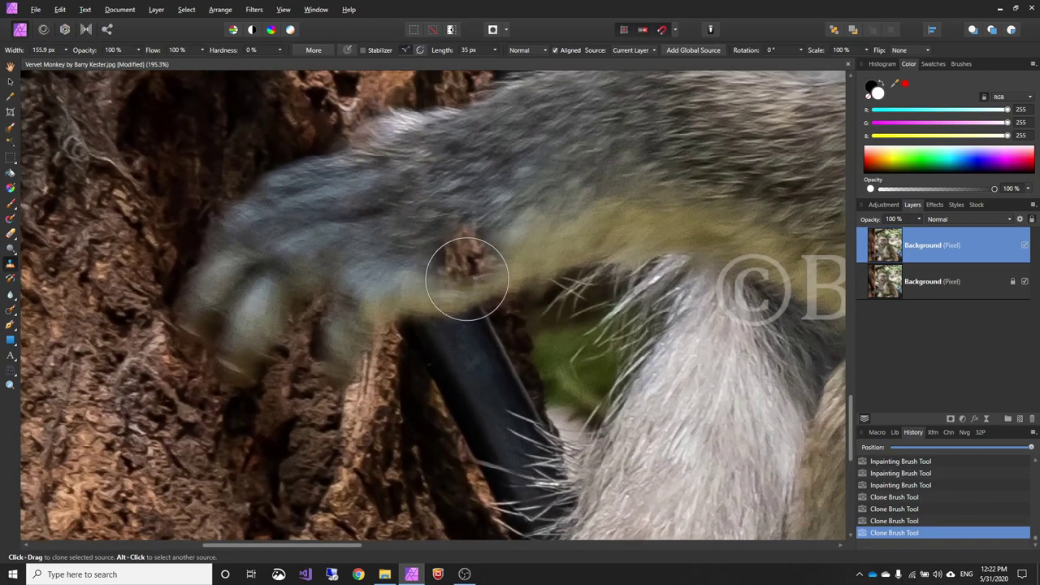
scroll(464, 302, up, 2)
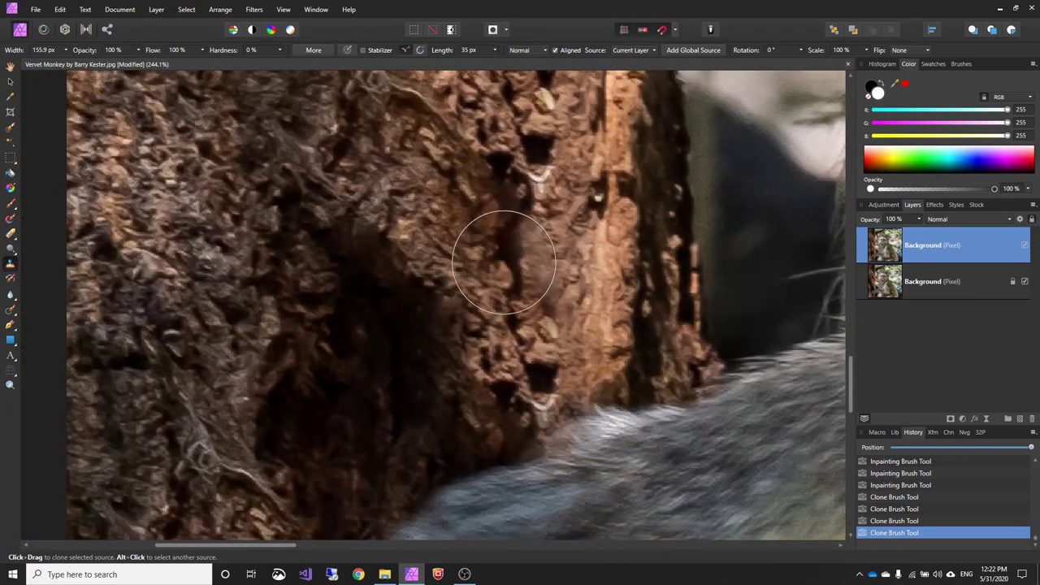
mouse_move(487, 380)
mouse_down()
mouse_move(562, 318)
mouse_move(538, 258)
mouse_move(491, 230)
mouse_move(512, 248)
mouse_move(513, 267)
mouse_move(482, 252)
mouse_up()
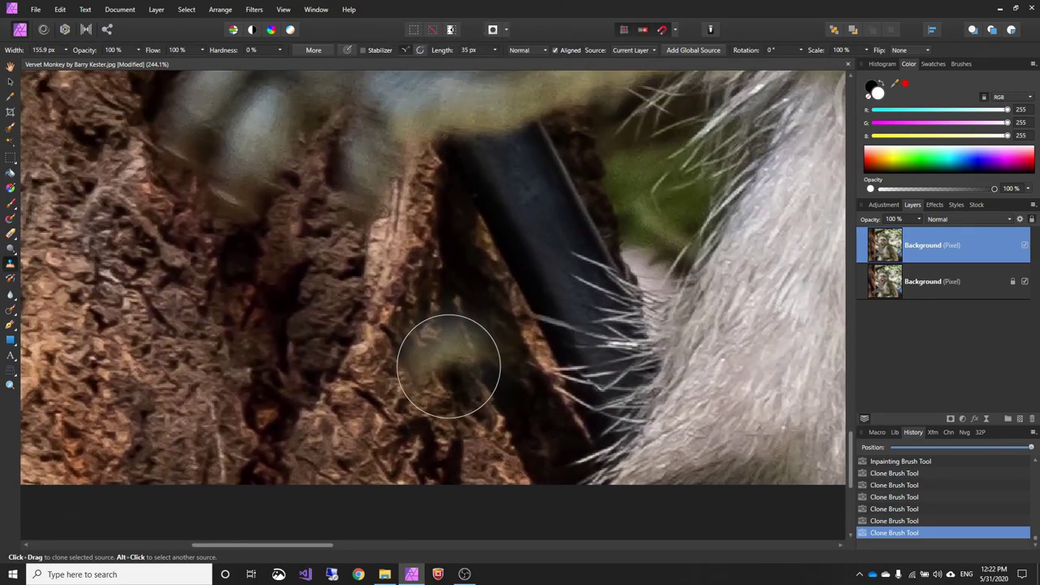
Clone bark sampled from the trunk over the hose section below the monkey's hand, up to the leg fur
alt+click(370, 410)
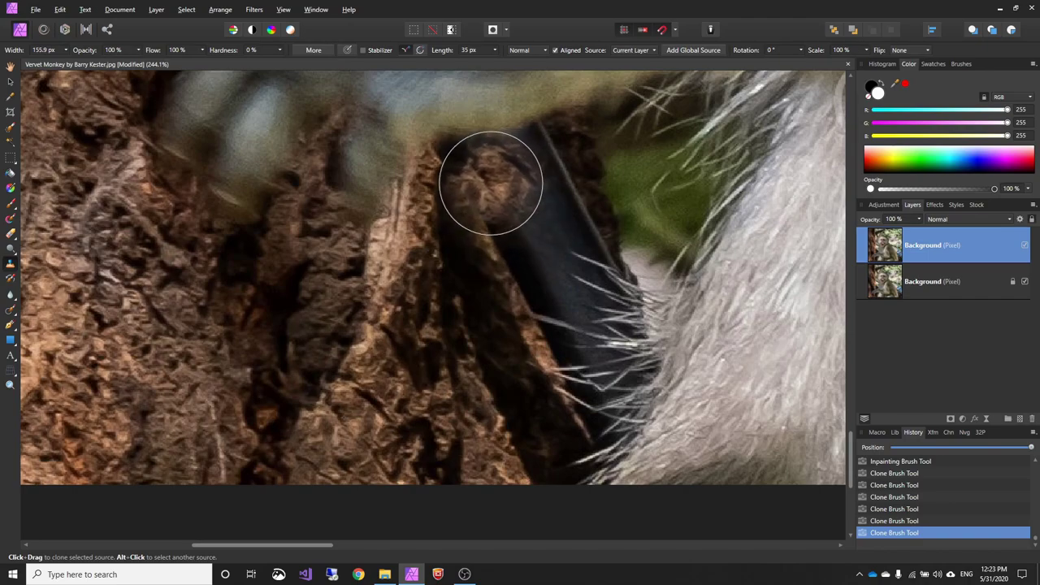
mouse_move(492, 184)
mouse_down()
mouse_move(508, 218)
mouse_move(519, 273)
mouse_move(547, 178)
mouse_move(566, 168)
mouse_move(545, 204)
mouse_move(556, 227)
mouse_move(549, 243)
mouse_move(463, 313)
mouse_move(663, 293)
mouse_move(579, 290)
mouse_move(585, 257)
mouse_move(587, 272)
mouse_move(519, 293)
mouse_move(529, 284)
mouse_move(518, 365)
mouse_move(406, 409)
mouse_up()
key(alt)
alt+click(352, 389)
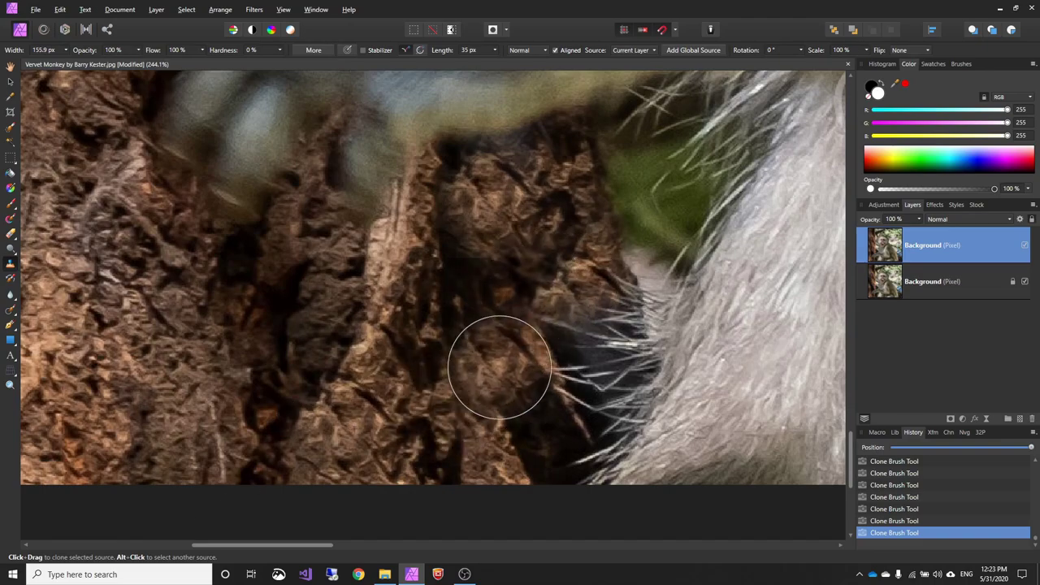
mouse_move(499, 367)
mouse_down()
mouse_move(521, 319)
mouse_move(513, 360)
mouse_up()
click(514, 360)
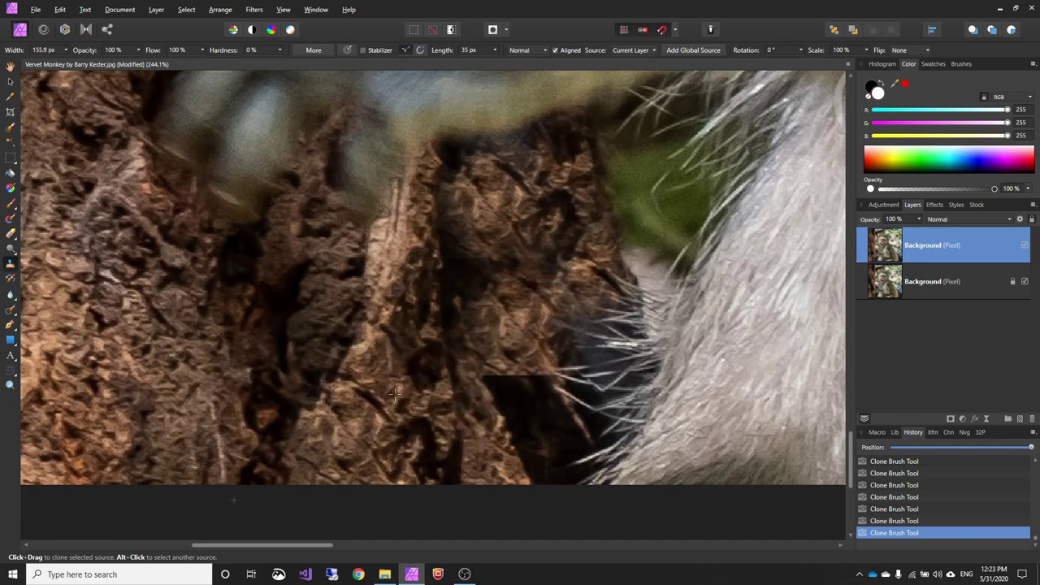
mouse_move(581, 360)
mouse_down()
mouse_move(537, 375)
mouse_move(549, 427)
mouse_move(511, 460)
mouse_up()
mouse_move(554, 379)
mouse_down()
mouse_move(626, 335)
mouse_move(530, 397)
mouse_move(499, 468)
mouse_move(570, 459)
mouse_move(576, 379)
mouse_move(606, 331)
mouse_move(601, 387)
mouse_move(595, 315)
mouse_move(586, 401)
mouse_up()
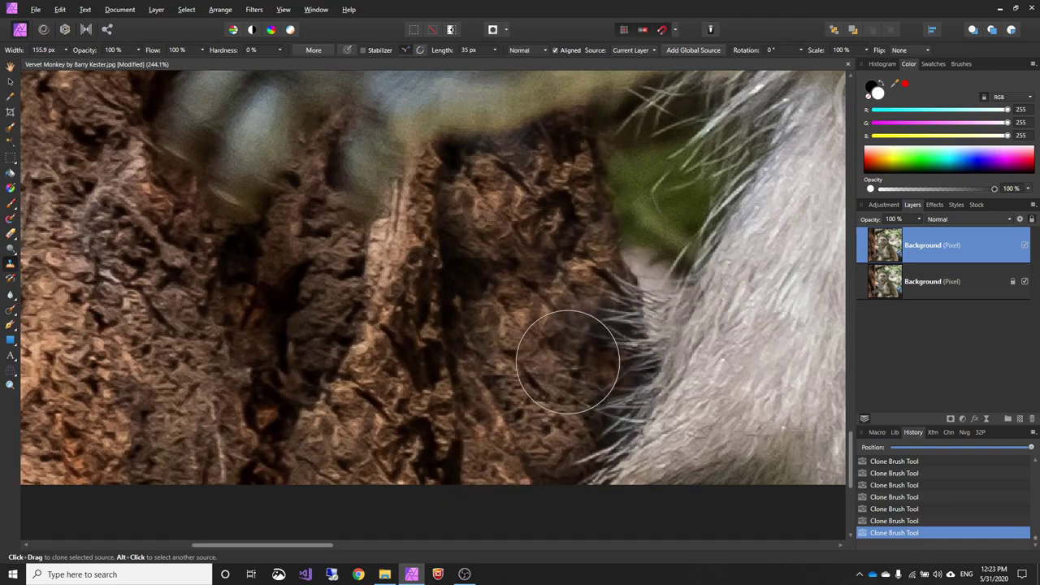
scroll(481, 295, down, 5)
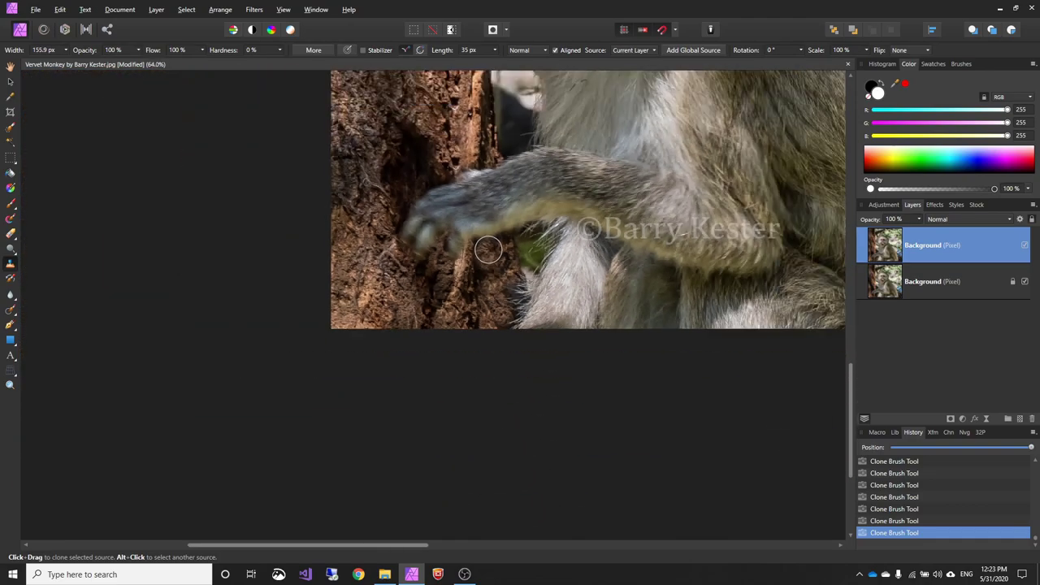
Clone nearby bark over the leftover blemish in the middle of the tree trunk beside the monkey's chin
scroll(487, 249, down, 4)
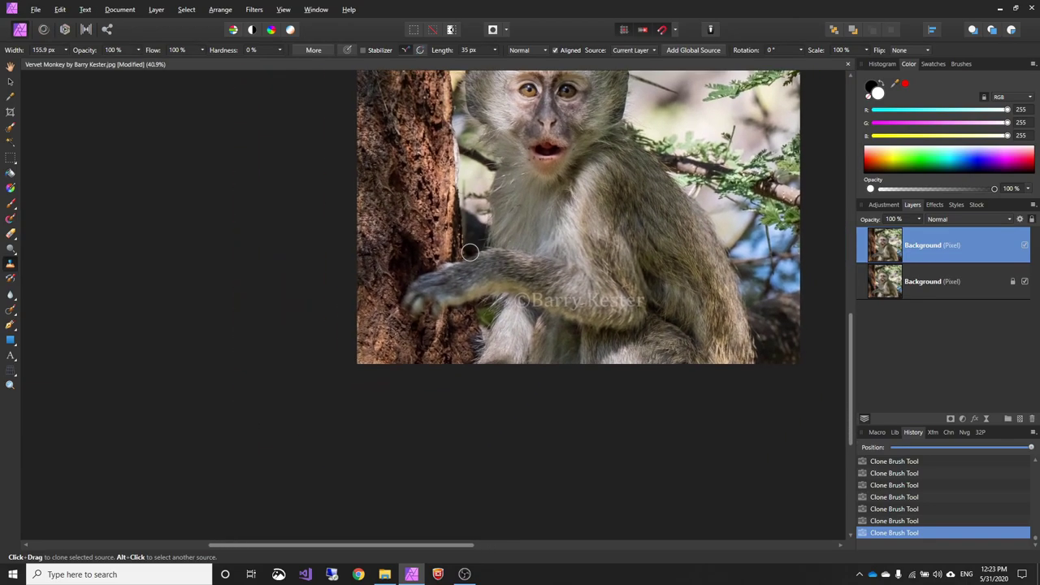
drag(470, 252, 402, 397)
drag(356, 282, 417, 351)
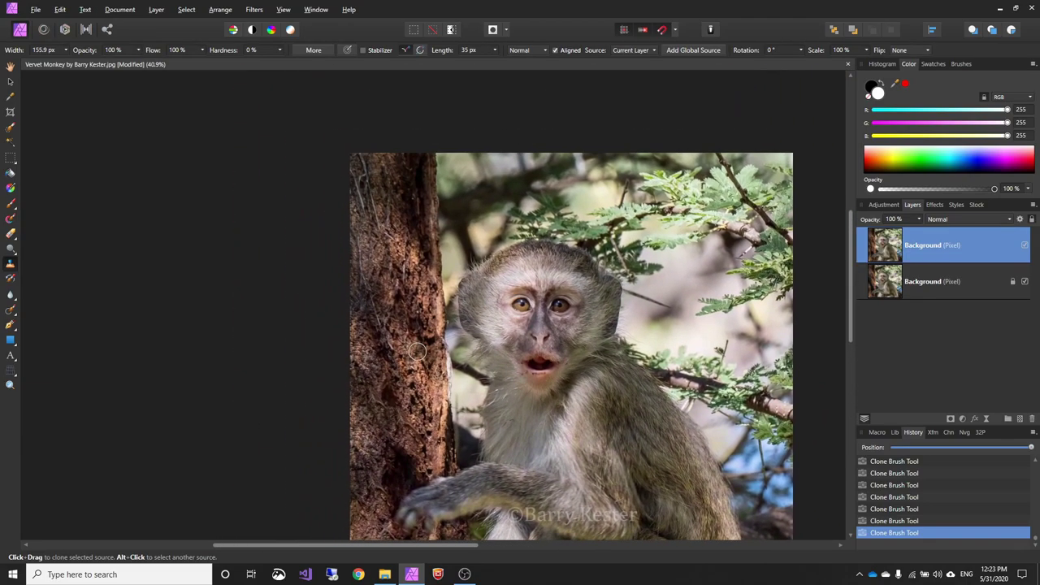
scroll(417, 351, up, 4)
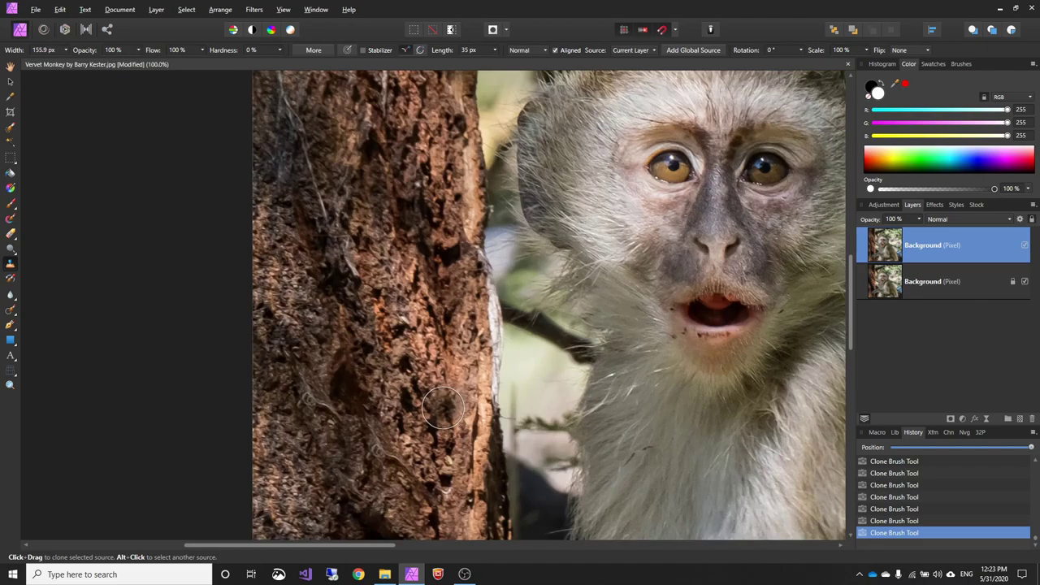
scroll(390, 342, up, 2)
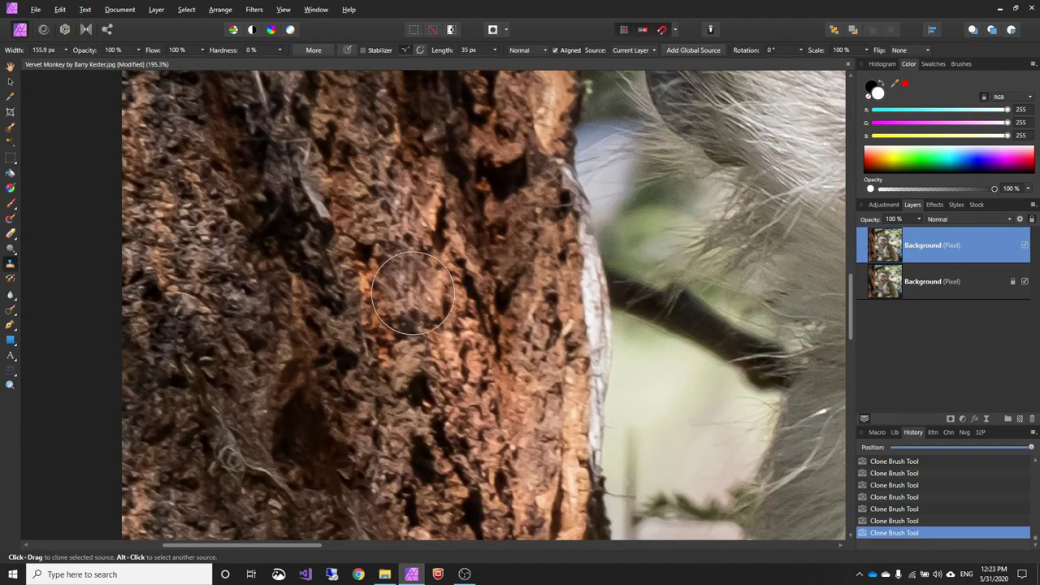
mouse_move(360, 288)
mouse_down()
mouse_move(370, 282)
mouse_move(360, 283)
mouse_up()
drag(383, 346, 390, 339)
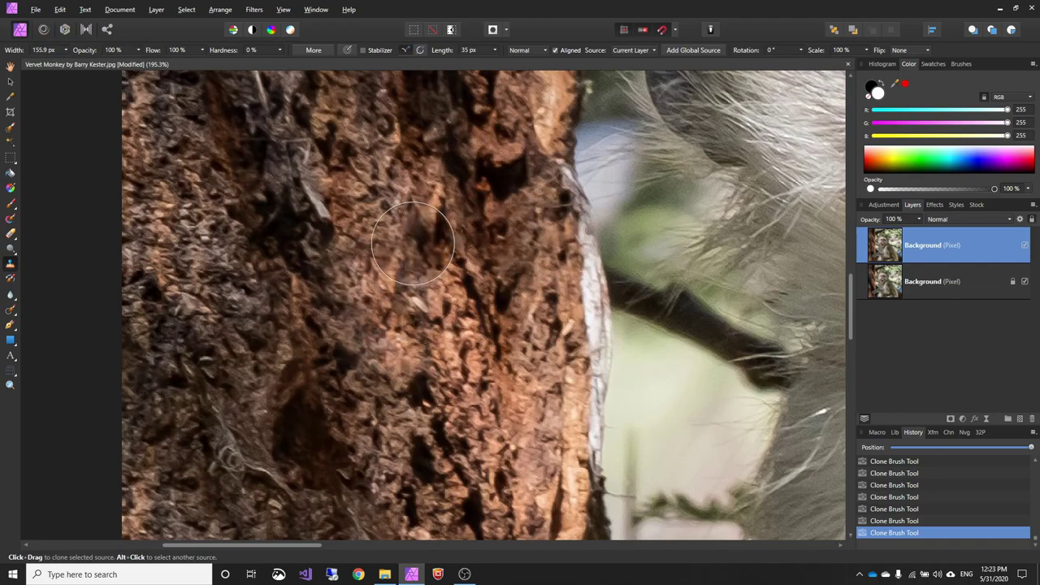
Inpaint the thin twig sticking out beside the monkey's ear with an Inpainting Brush 25.1 px wide
scroll(413, 243, down, 5)
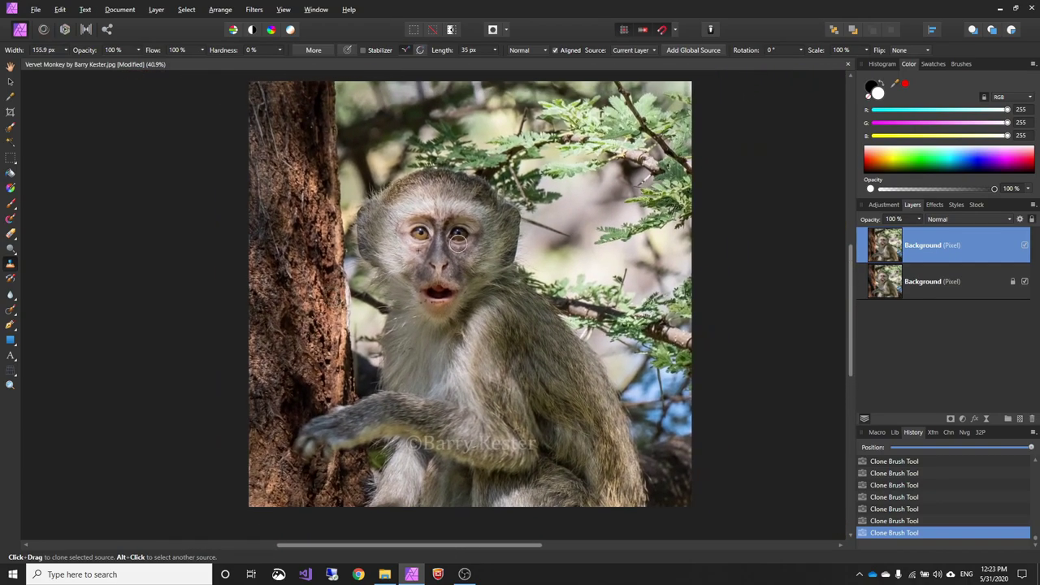
scroll(589, 226, up, 2)
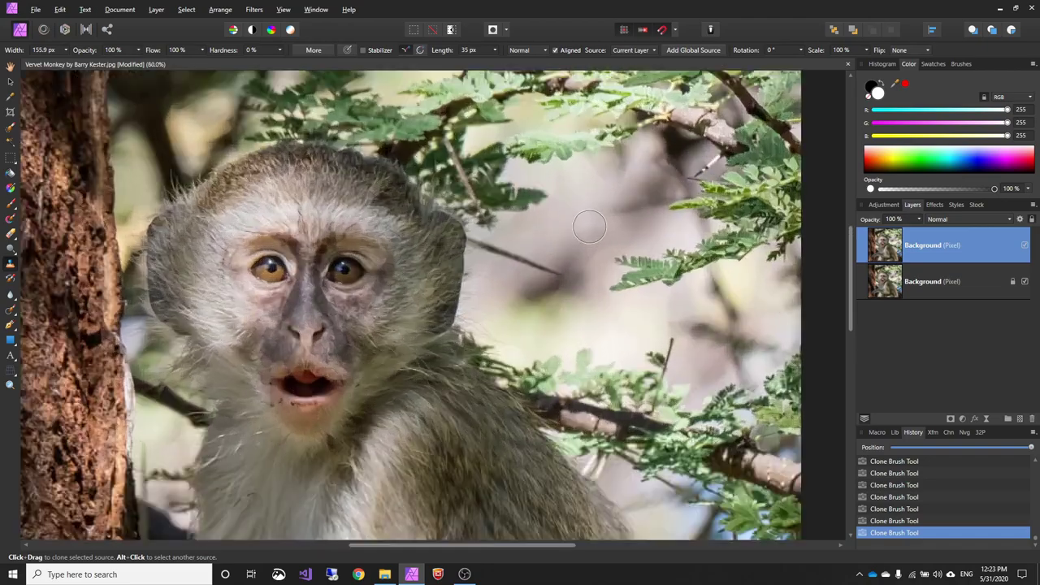
scroll(589, 226, up, 2)
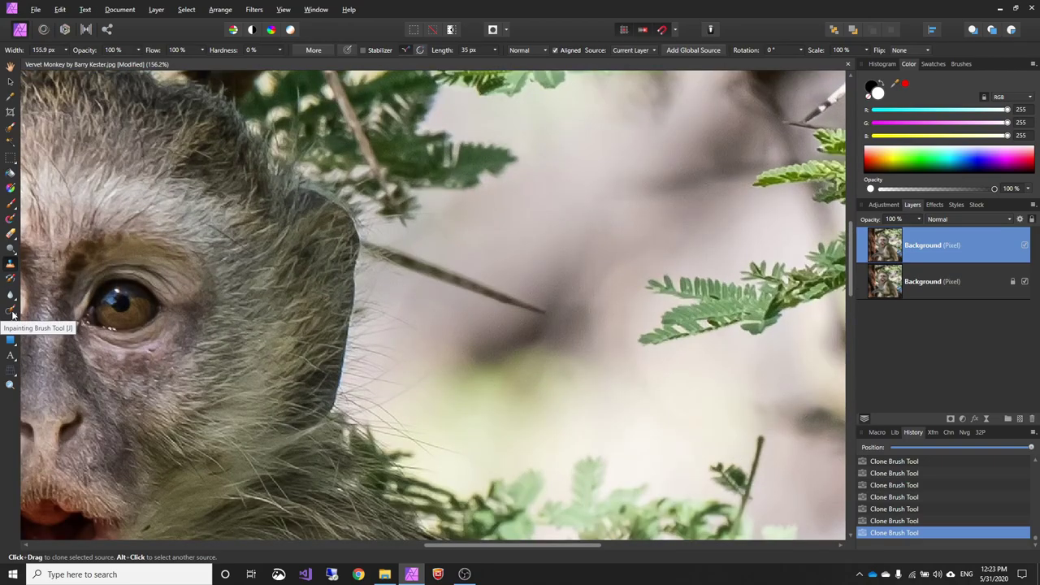
click(12, 313)
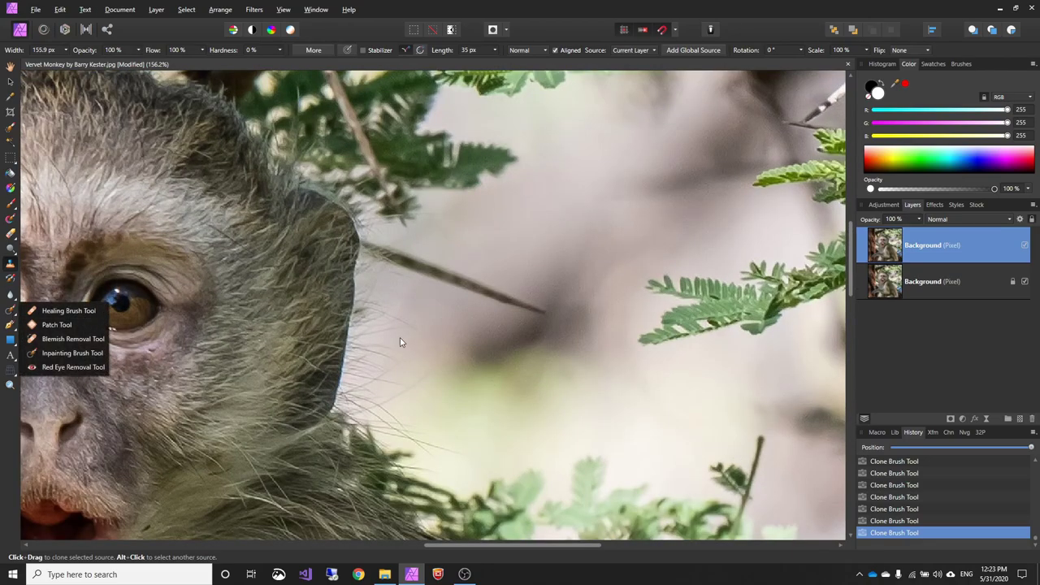
click(72, 355)
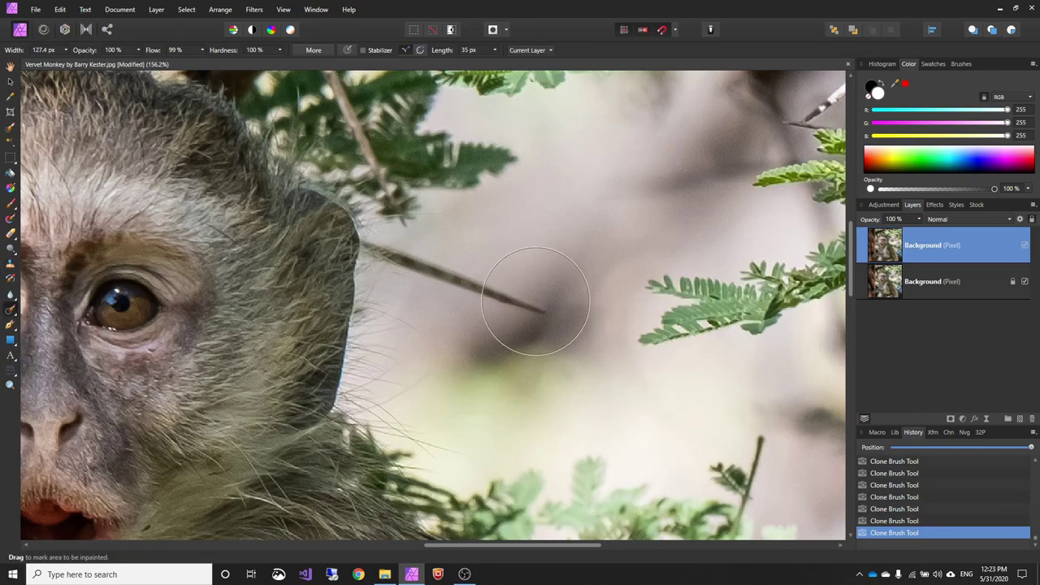
key(bracketleft)
key(bracketleft)
key(bracketleft)
key(bracketleft)
key(bracketleft)
key(bracketleft)
key(bracketleft)
key(bracketleft)
scroll(544, 309, up, 3)
key(bracketleft)
mouse_move(558, 314)
mouse_down()
mouse_move(369, 247)
mouse_move(395, 246)
mouse_move(427, 281)
mouse_up()
drag(325, 266, 465, 335)
mouse_move(517, 315)
mouse_down()
mouse_move(366, 267)
mouse_move(341, 244)
mouse_up()
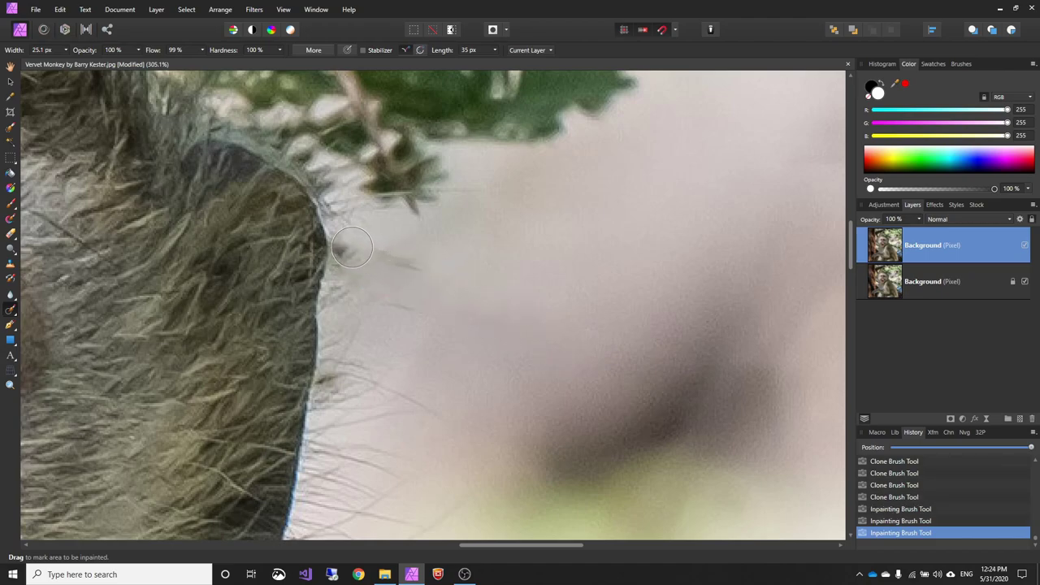
click(355, 247)
click(348, 248)
Add an HSL adjustment above the retouched layer and move its dialog beside the photo
scroll(488, 301, down, 6)
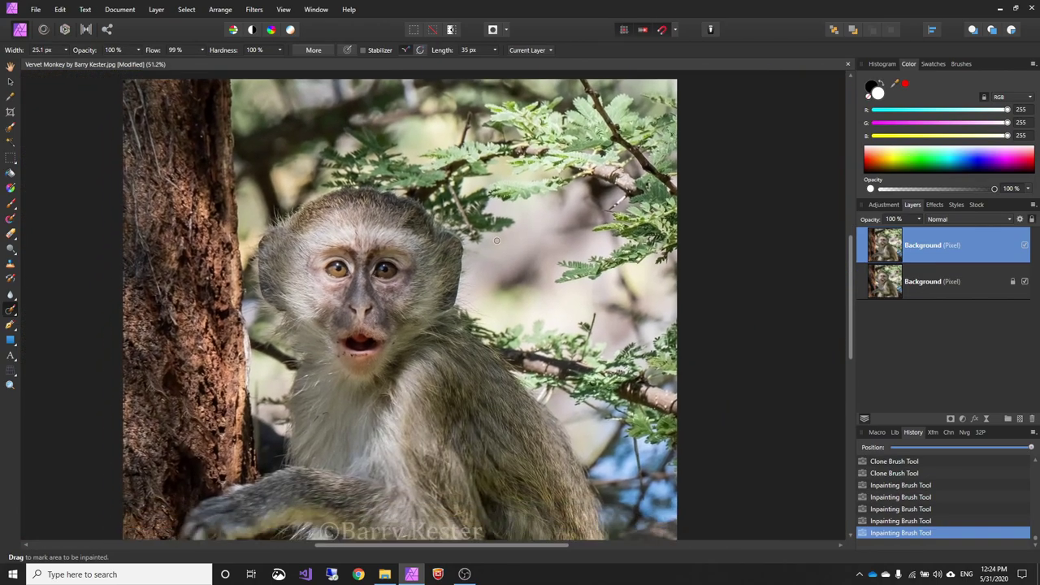
scroll(504, 233, down, 2)
scroll(707, 276, up, 1)
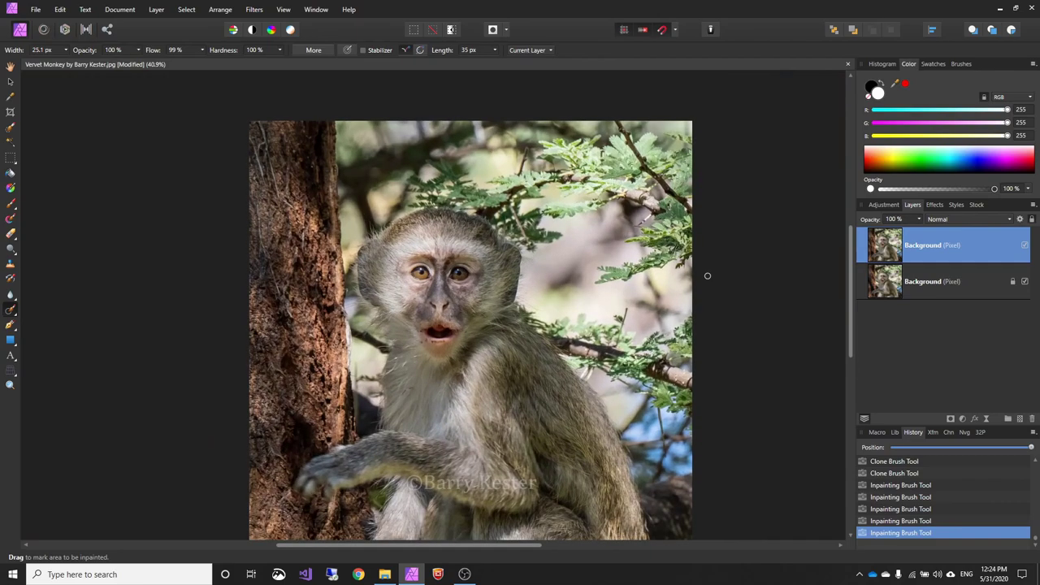
drag(546, 295, 519, 277)
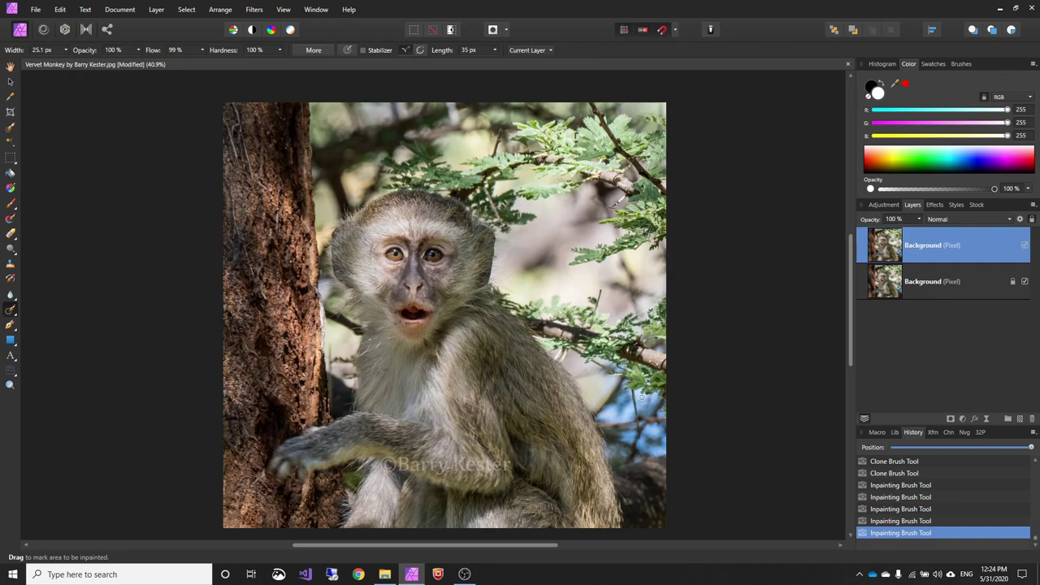
drag(553, 351, 495, 324)
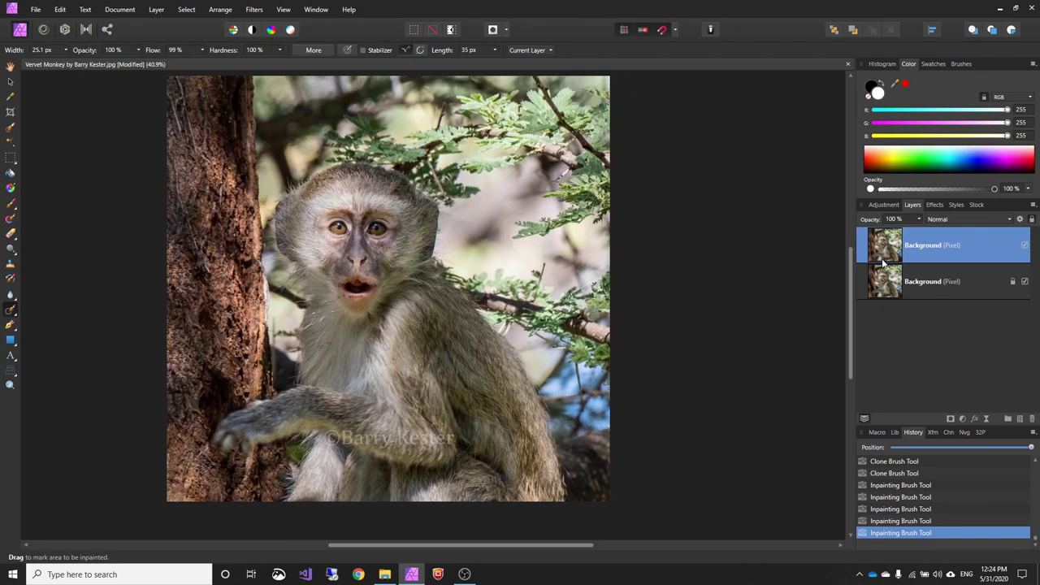
click(962, 419)
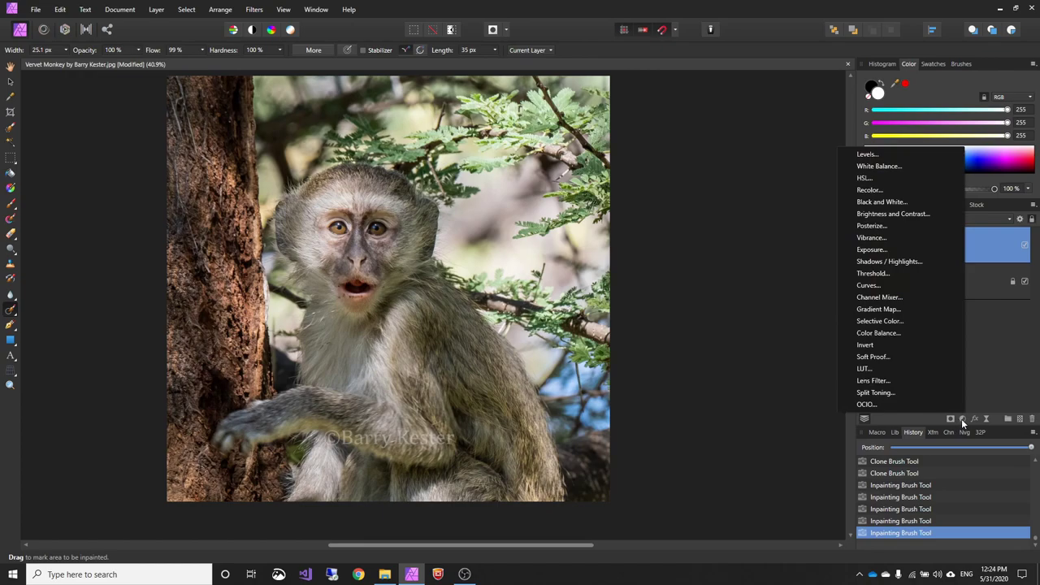
click(886, 179)
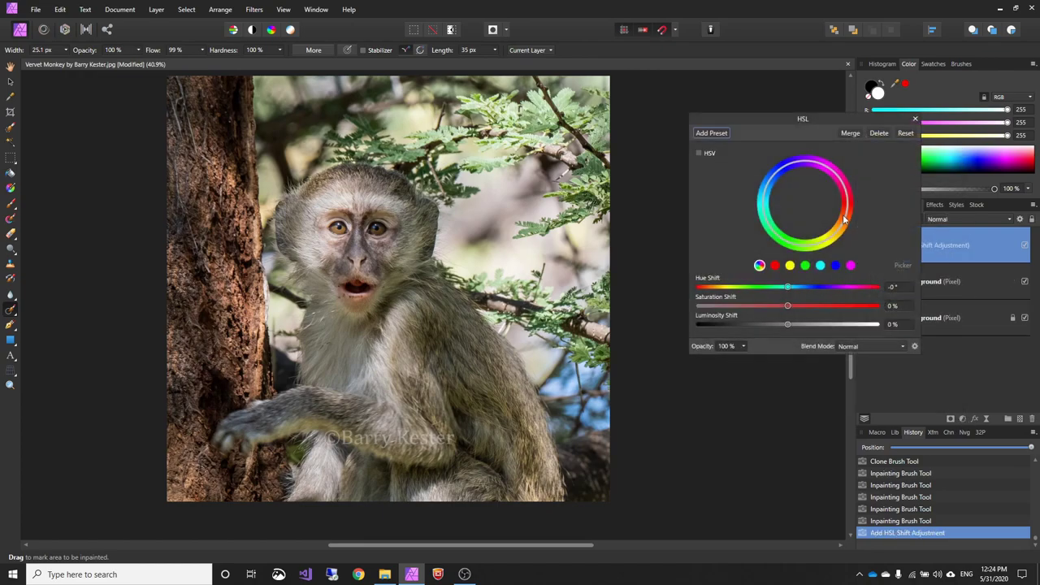
drag(787, 118, 719, 152)
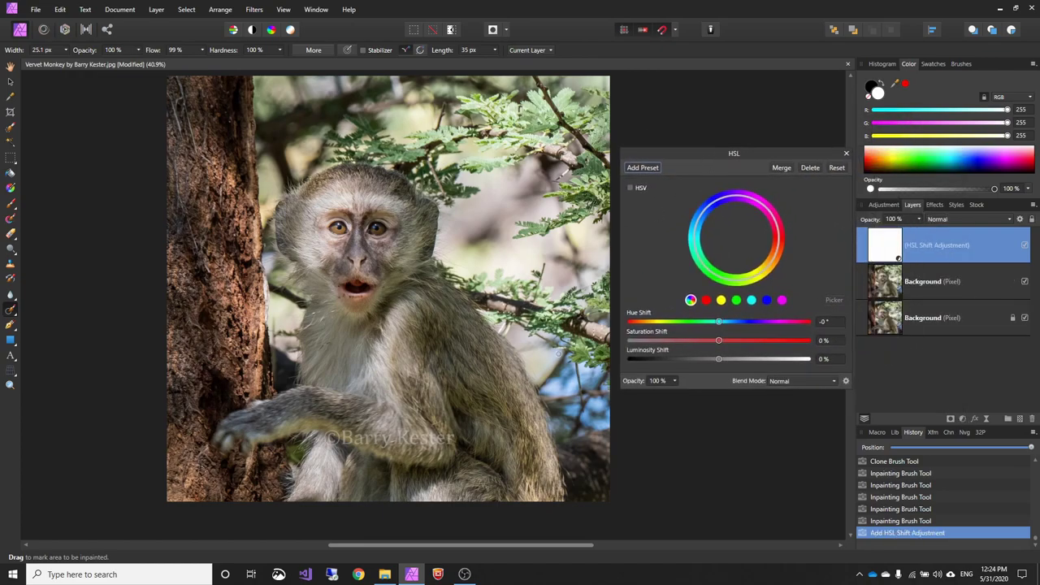
scroll(532, 346, up, 2)
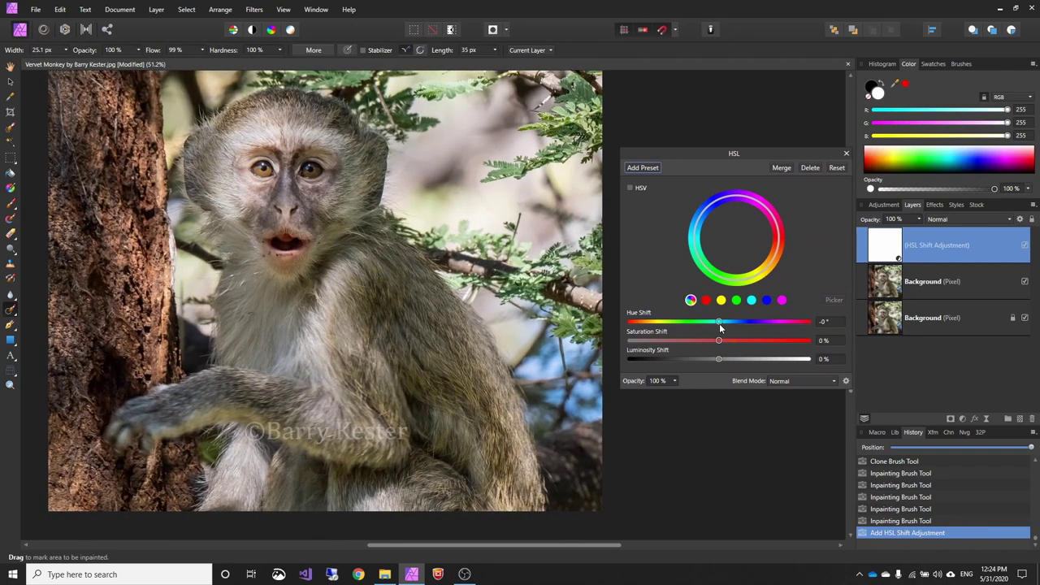
drag(719, 323, 741, 322)
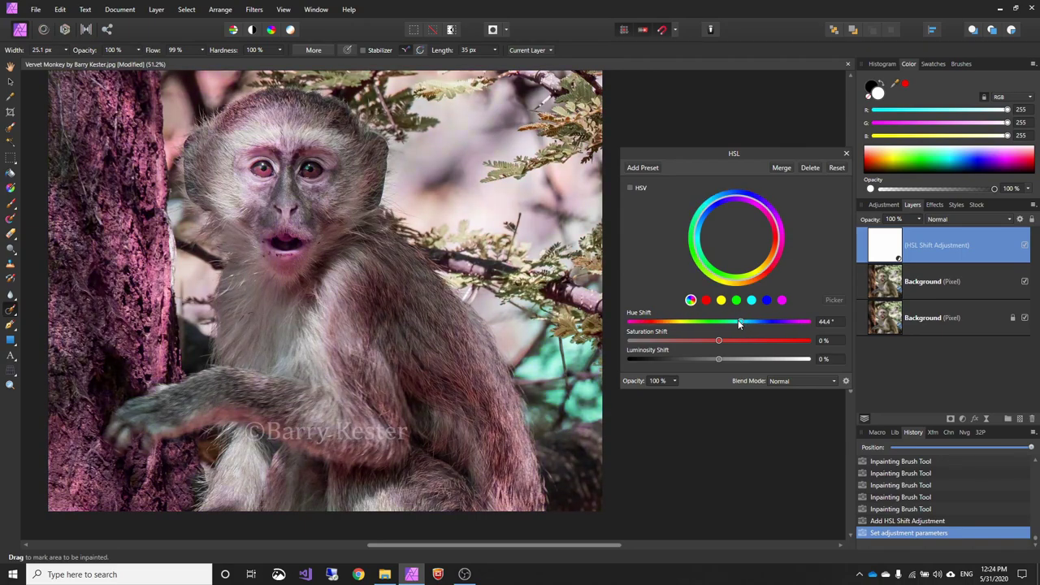
double_click(738, 321)
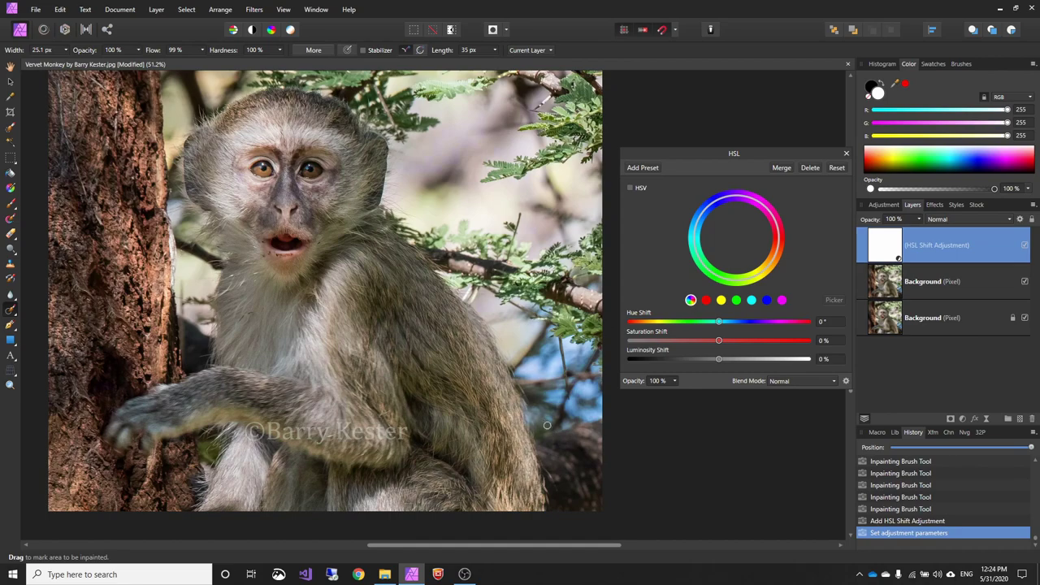
Restrict the HSL adjustment's cyan range to the blue sampled from the background just below the leaves behind the monkey's back
click(752, 302)
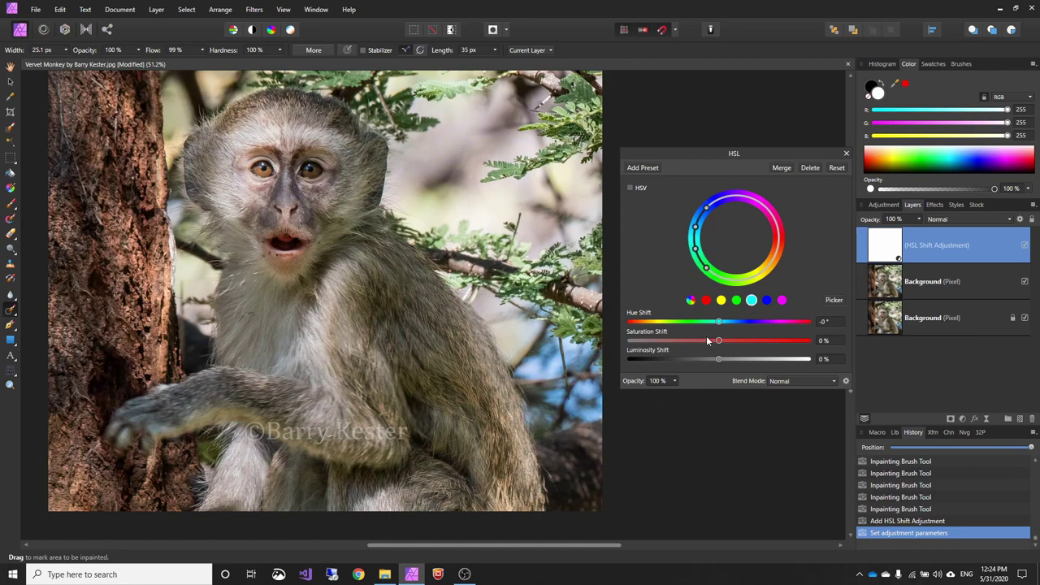
click(835, 300)
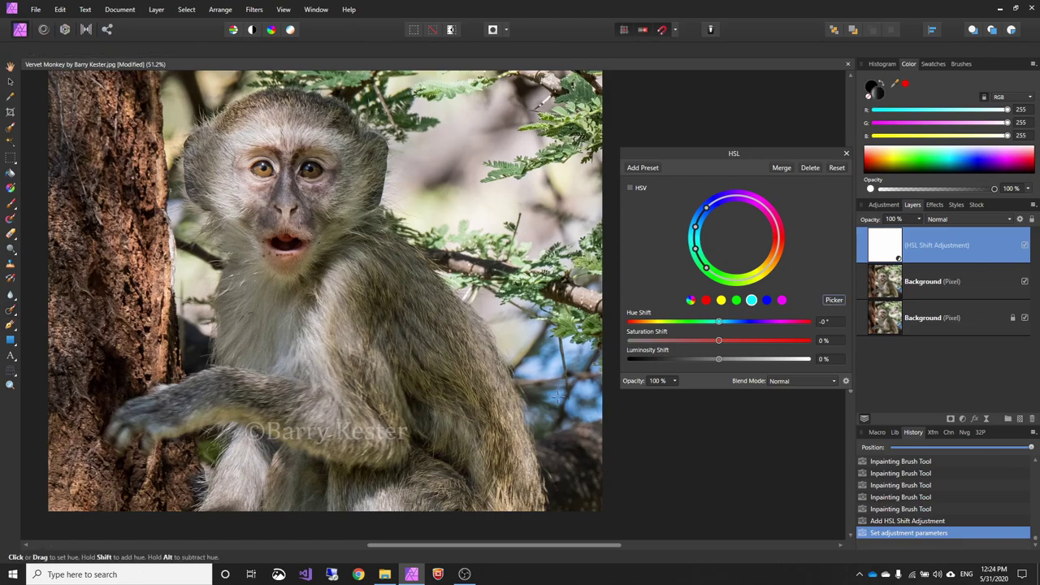
scroll(549, 368, up, 5)
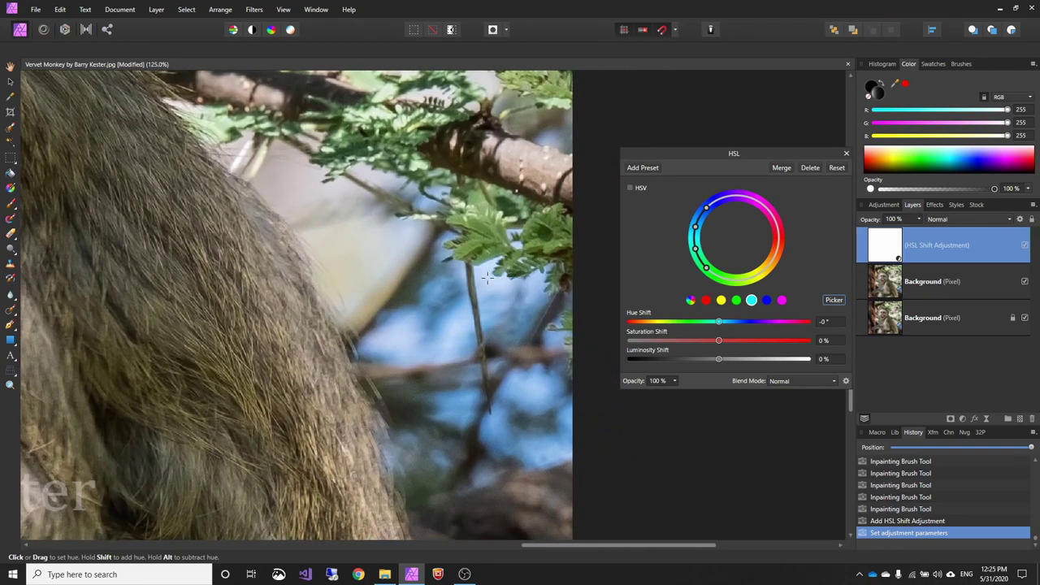
click(488, 278)
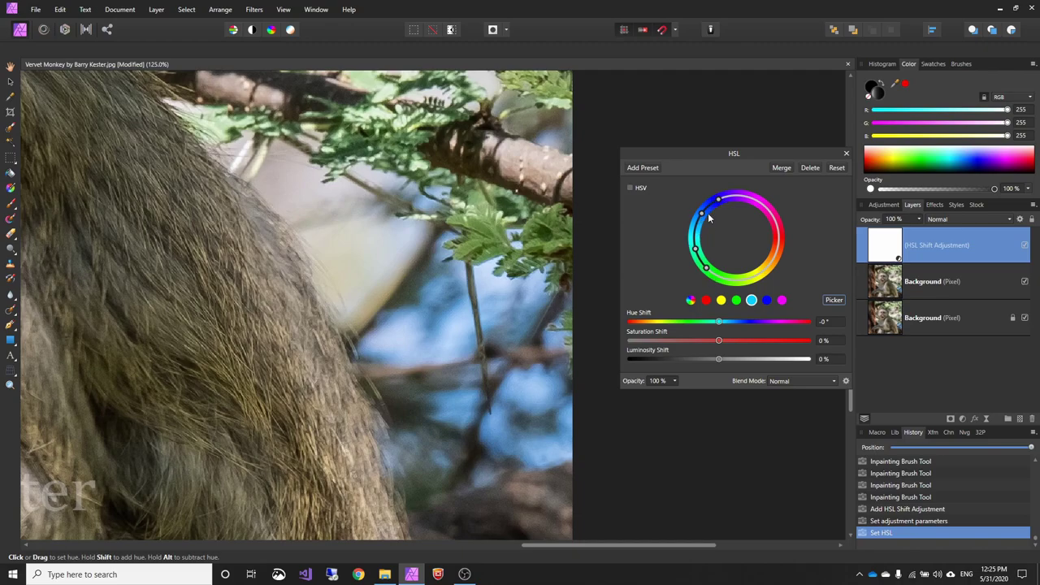
Set the sampled blue range's hue shift to -180°, saturation to -60 % and luminosity to 5 %, and close the HSL settings
scroll(311, 361, down, 6)
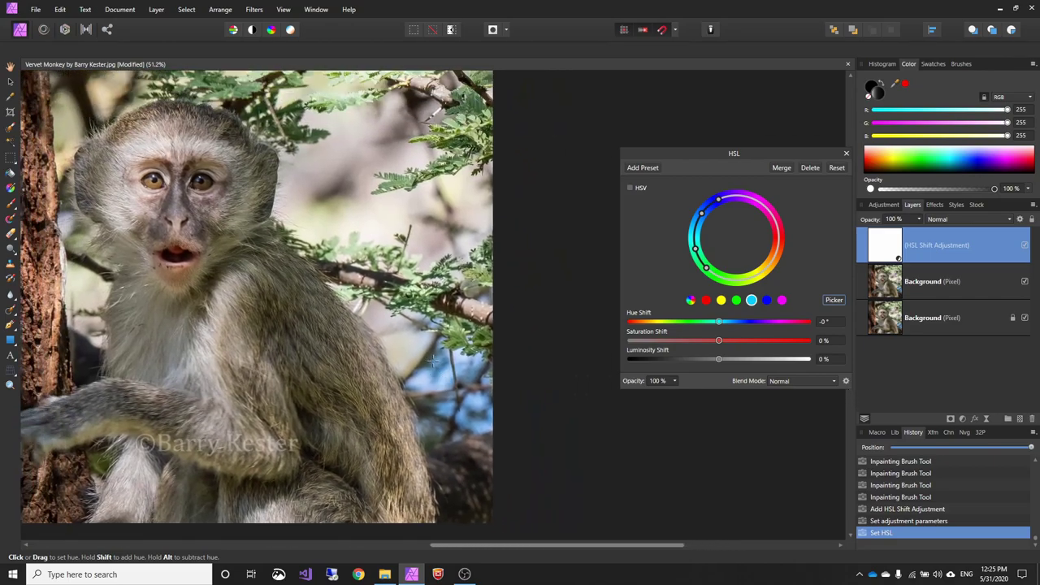
drag(432, 360, 449, 364)
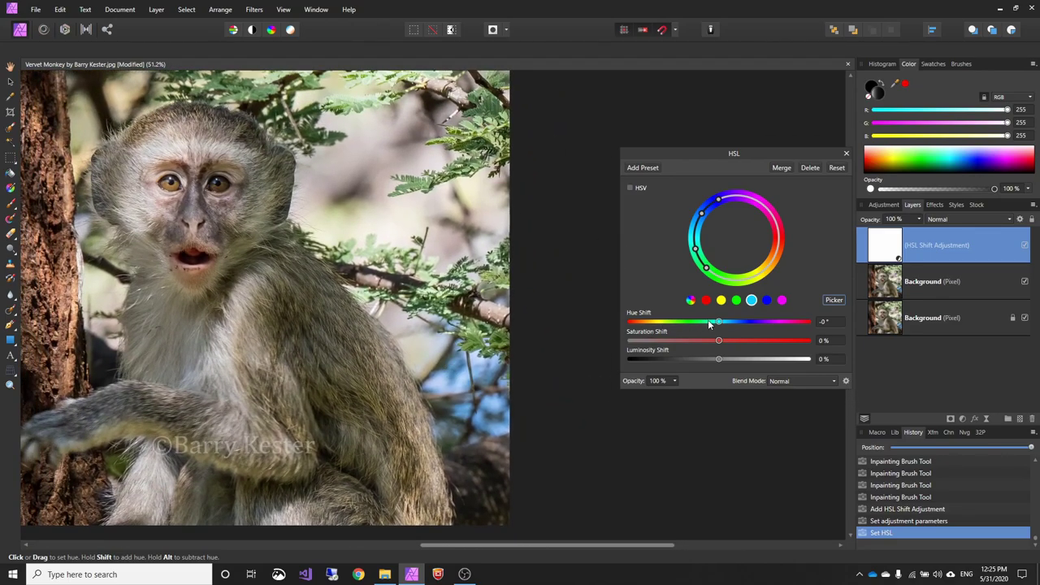
drag(719, 321, 625, 331)
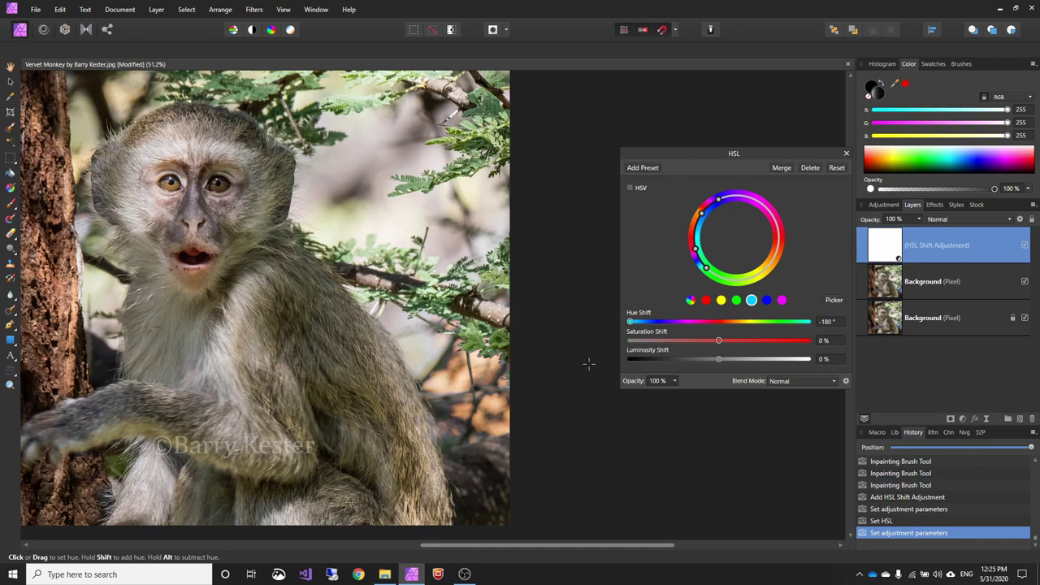
click(719, 360)
drag(716, 341, 667, 348)
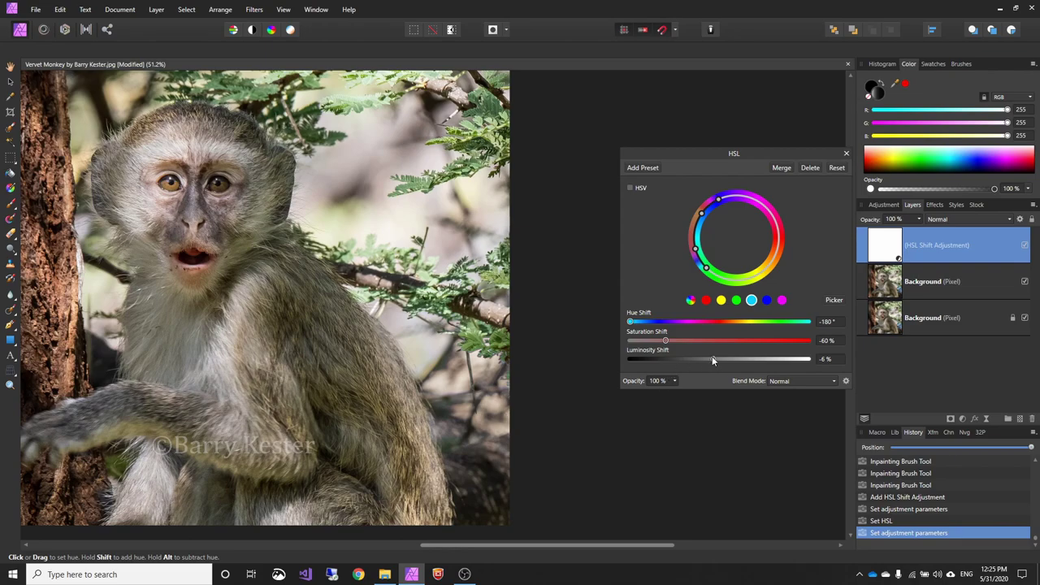
mouse_move(714, 360)
mouse_down()
mouse_move(745, 358)
mouse_move(644, 367)
mouse_move(732, 358)
mouse_move(722, 361)
mouse_up()
scroll(304, 274, down, 2)
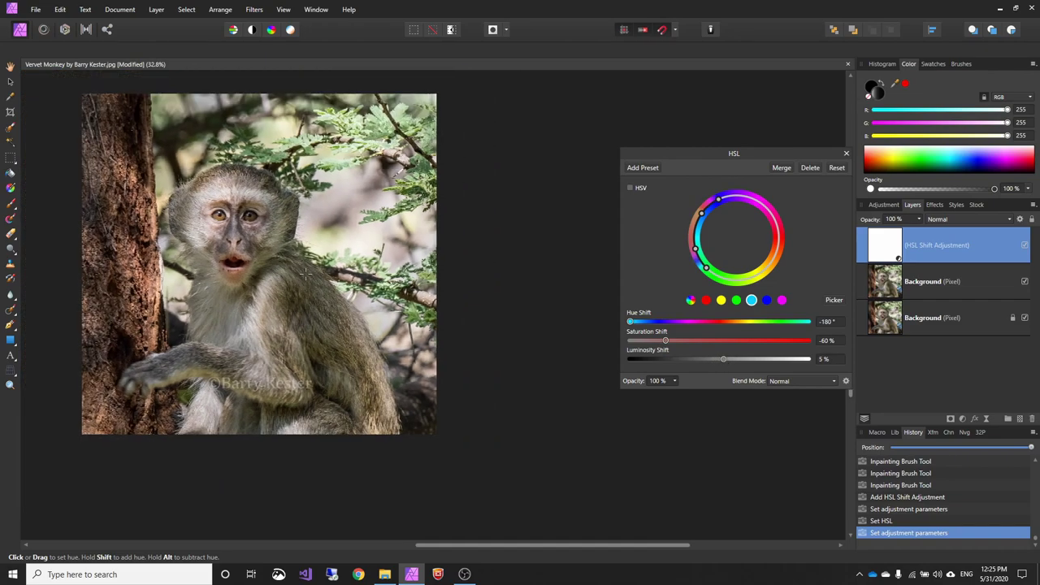
drag(305, 275, 417, 304)
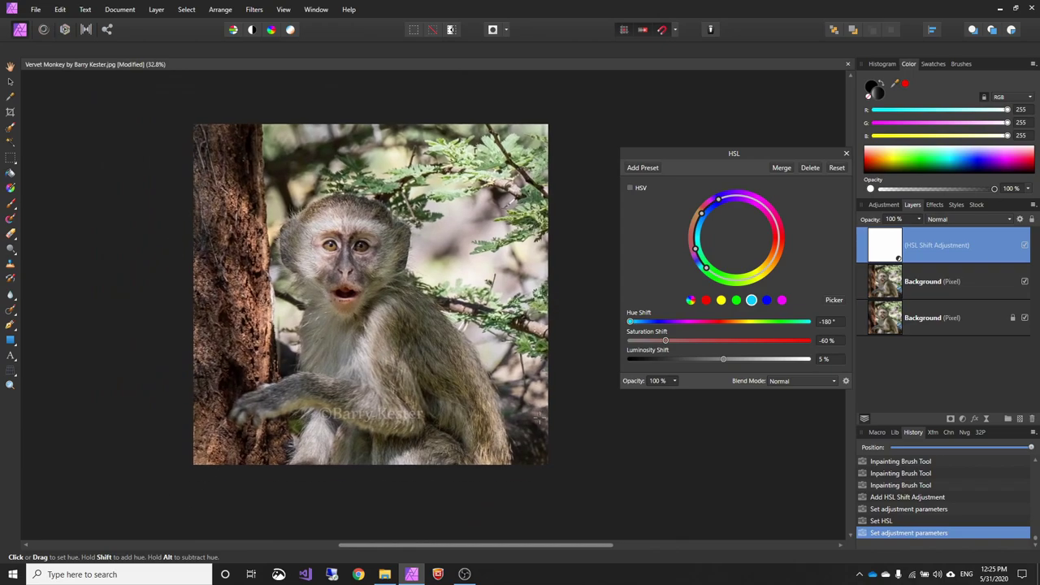
click(846, 154)
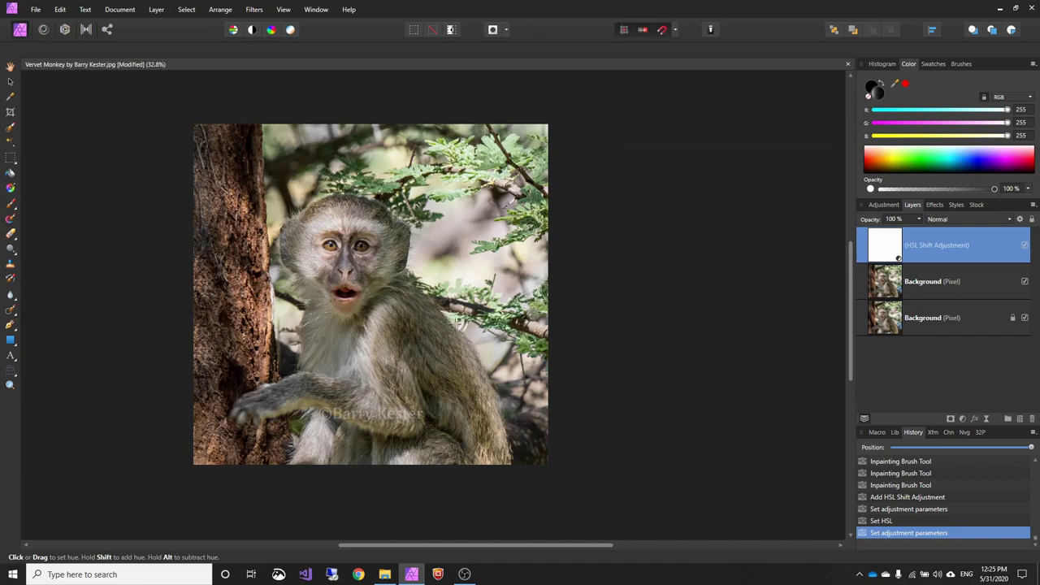
drag(329, 309, 432, 330)
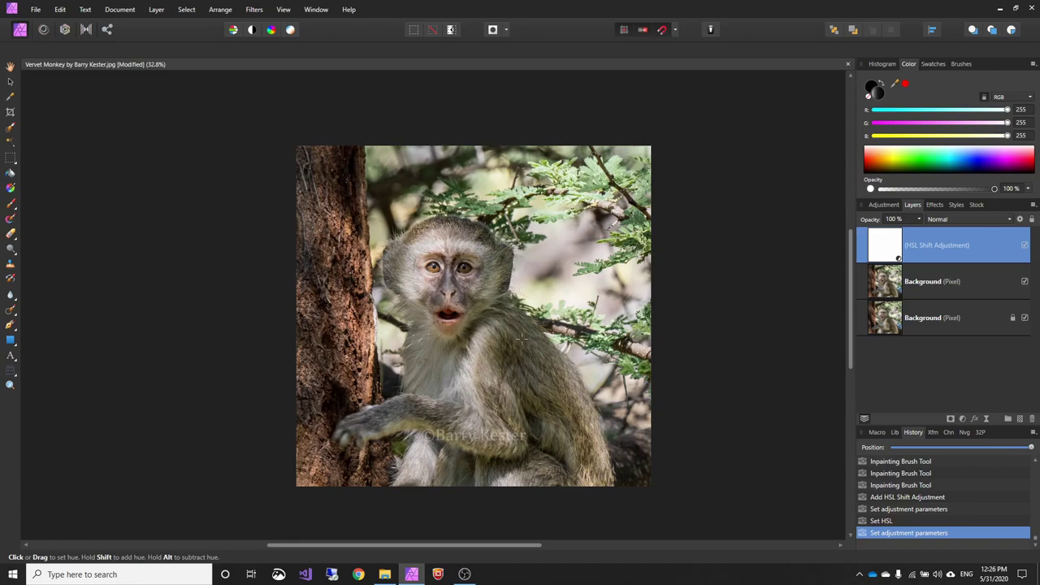
scroll(406, 307, up, 5)
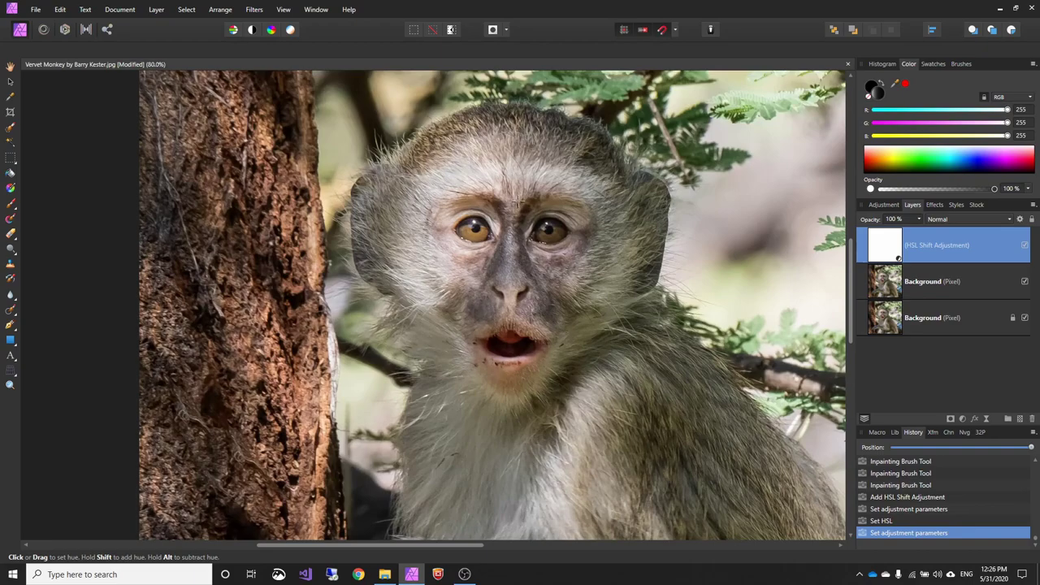
scroll(517, 202, up, 2)
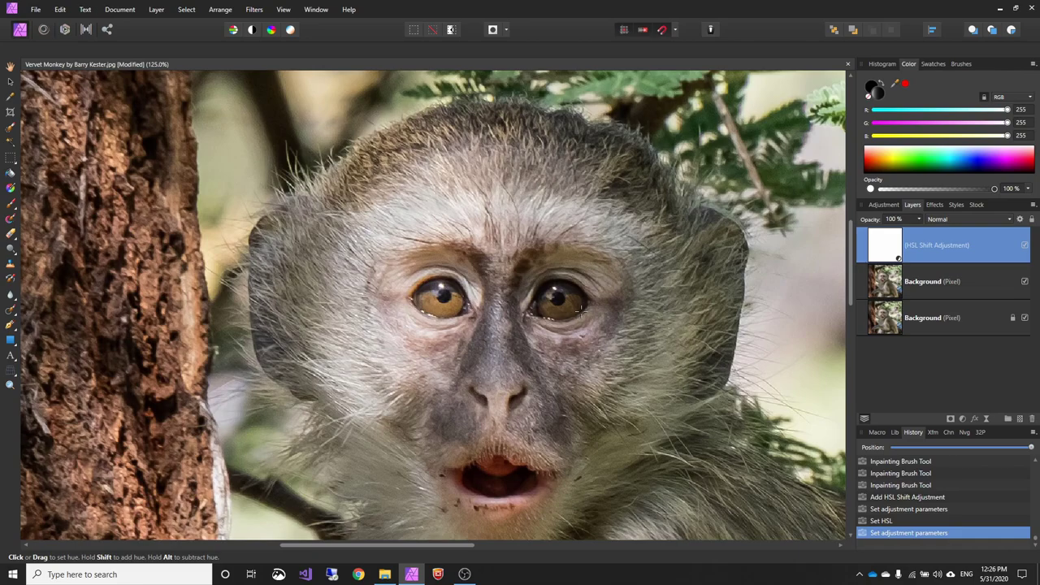
scroll(333, 333, down, 2)
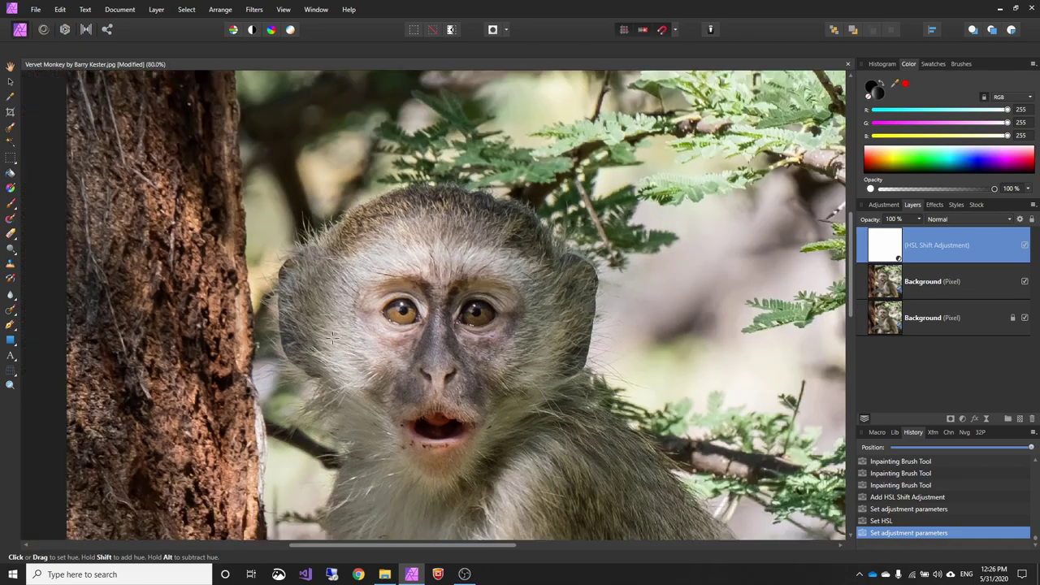
scroll(422, 287, down, 1)
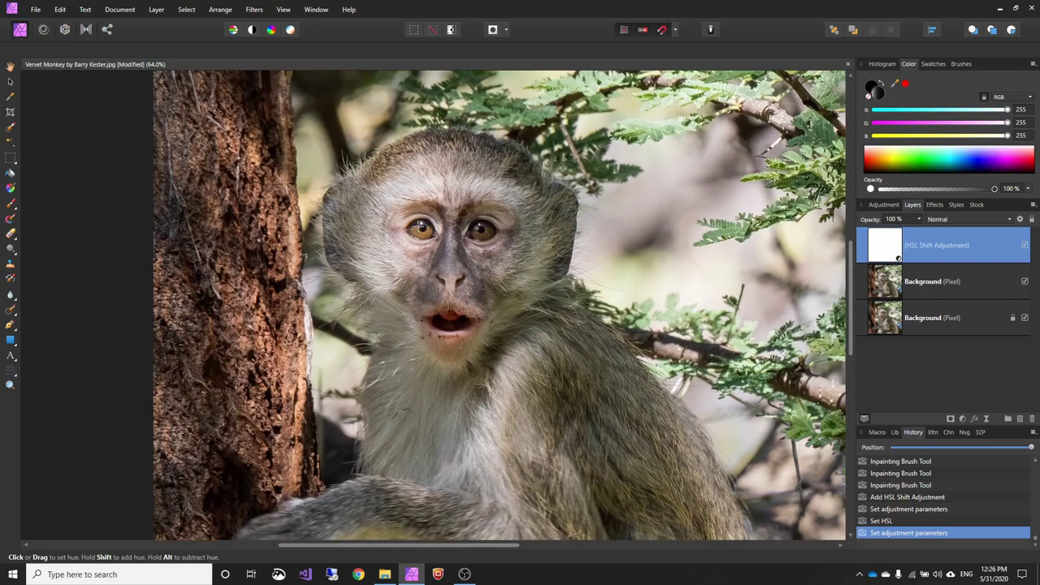
On the upper Background layer, inpaint the dark specks on and below the monkey's lower lip with an 11.1 px Inpainting Brush
scroll(455, 366, up, 4)
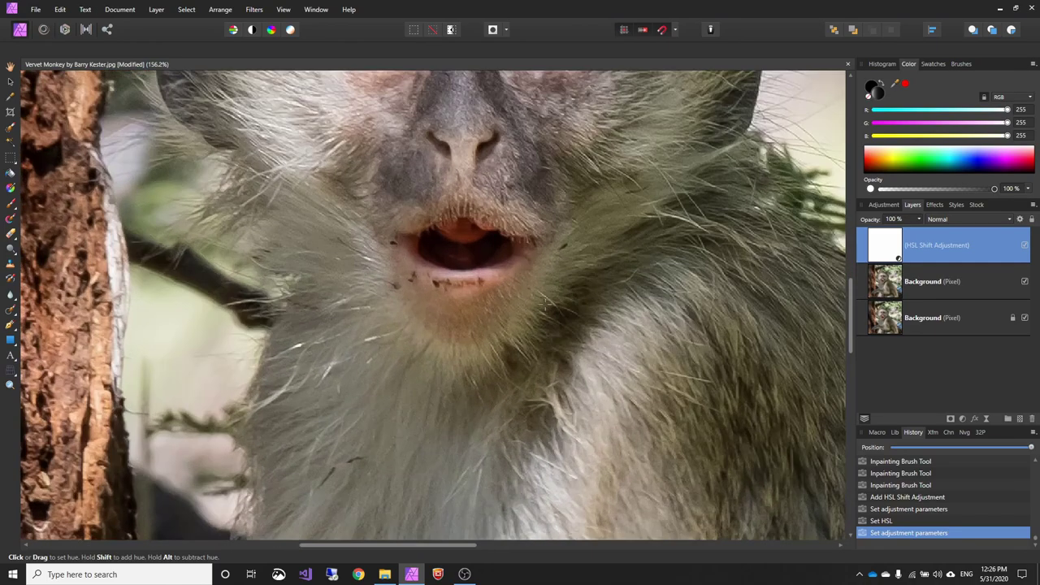
click(888, 286)
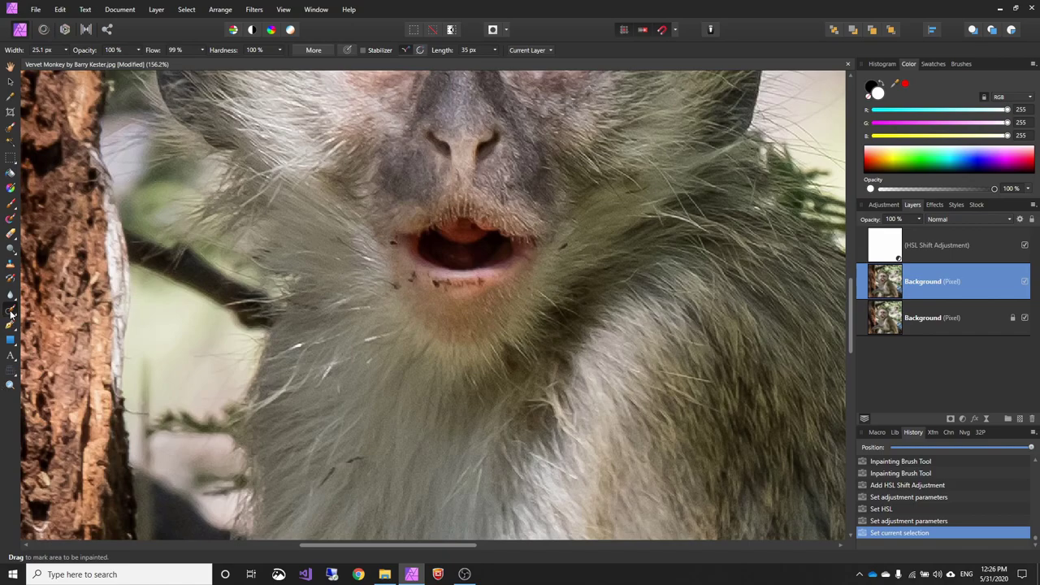
scroll(414, 250, up, 5)
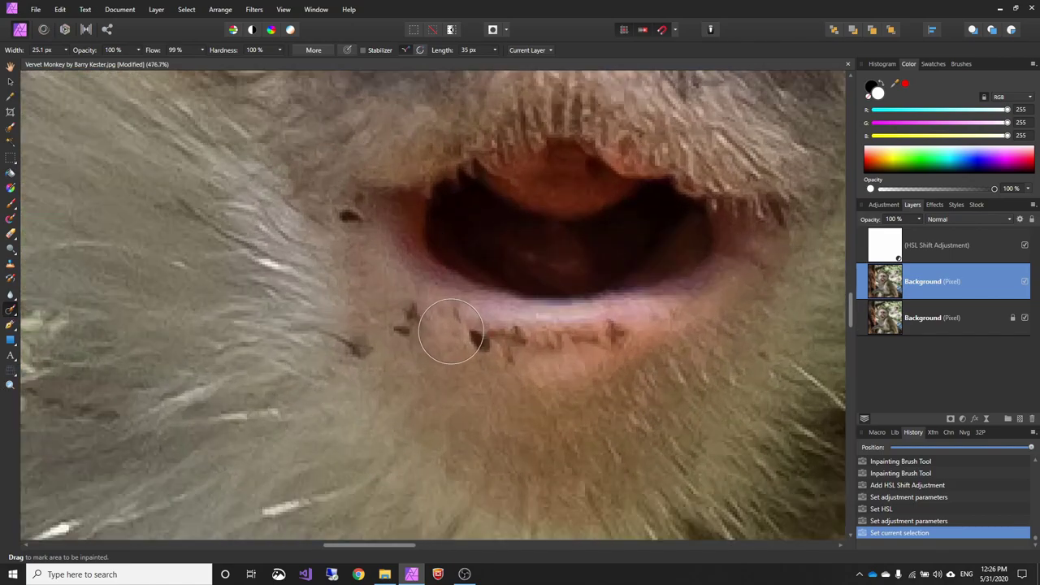
key([)
key([)
key([)
key([)
drag(412, 313, 394, 344)
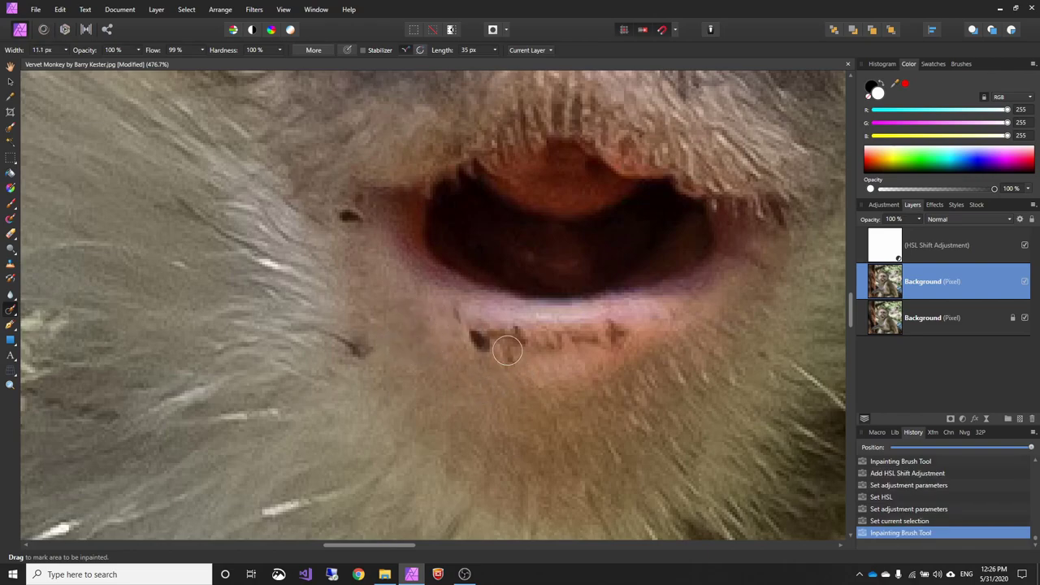
mouse_move(449, 323)
mouse_down()
mouse_move(533, 344)
mouse_move(522, 374)
mouse_up()
mouse_move(446, 319)
mouse_down()
mouse_move(512, 335)
mouse_move(642, 330)
mouse_up()
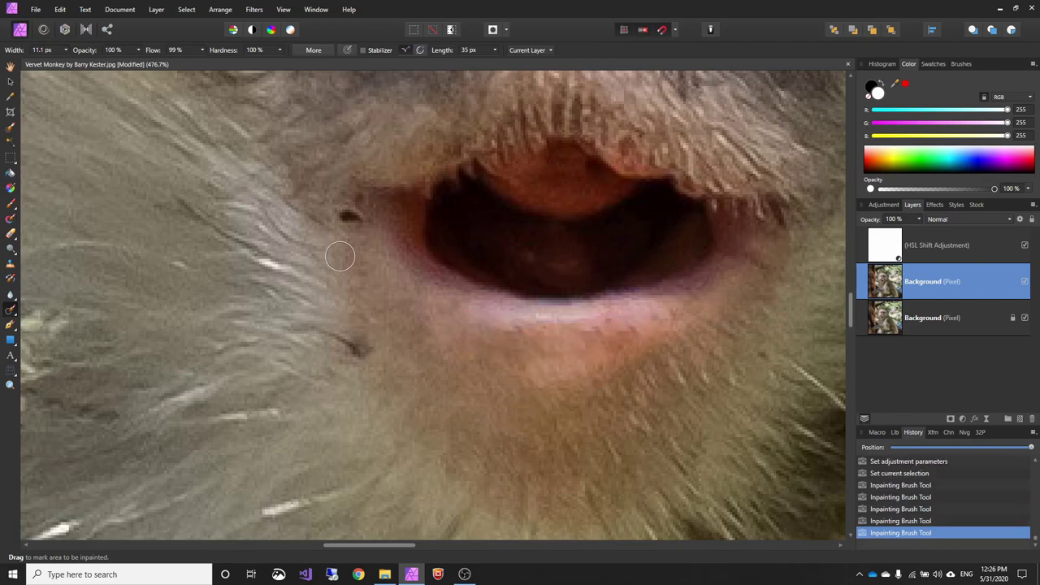
Inpaint the remaining dark spots and marks at both corners of the monkey's mouth and on the adjoining cheek fur
click(348, 215)
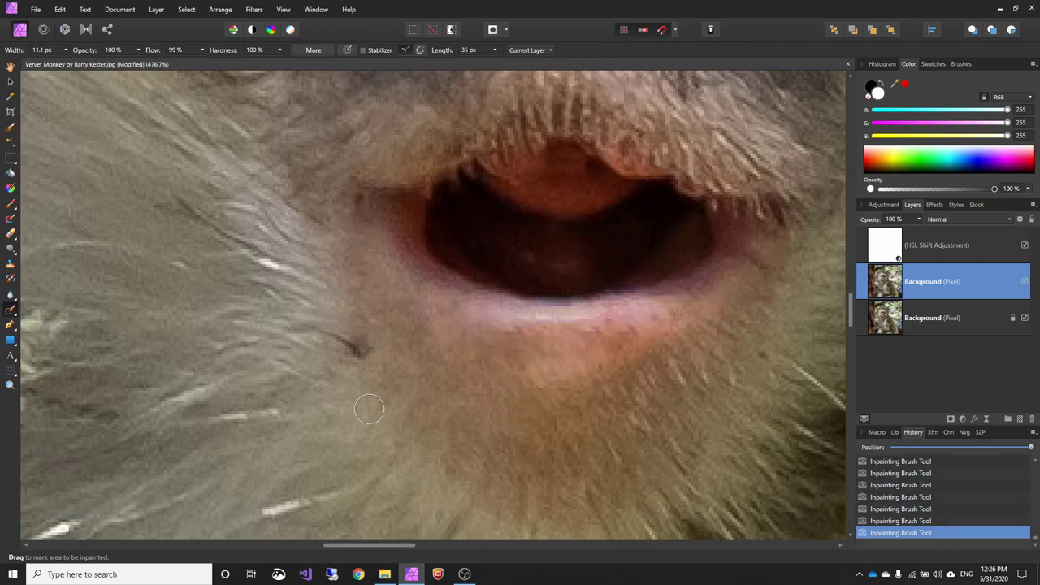
drag(333, 336, 356, 349)
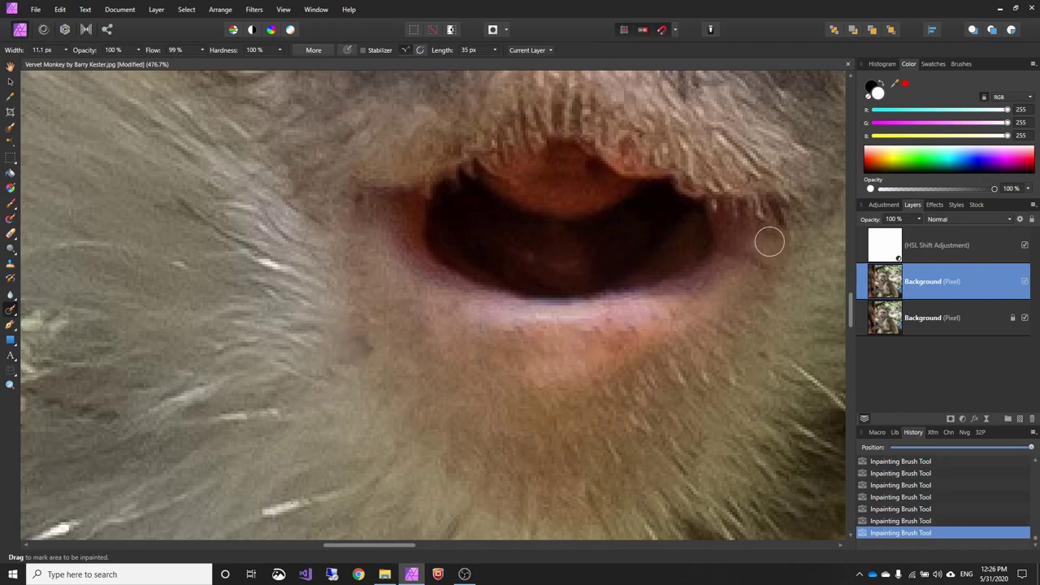
drag(775, 209, 786, 231)
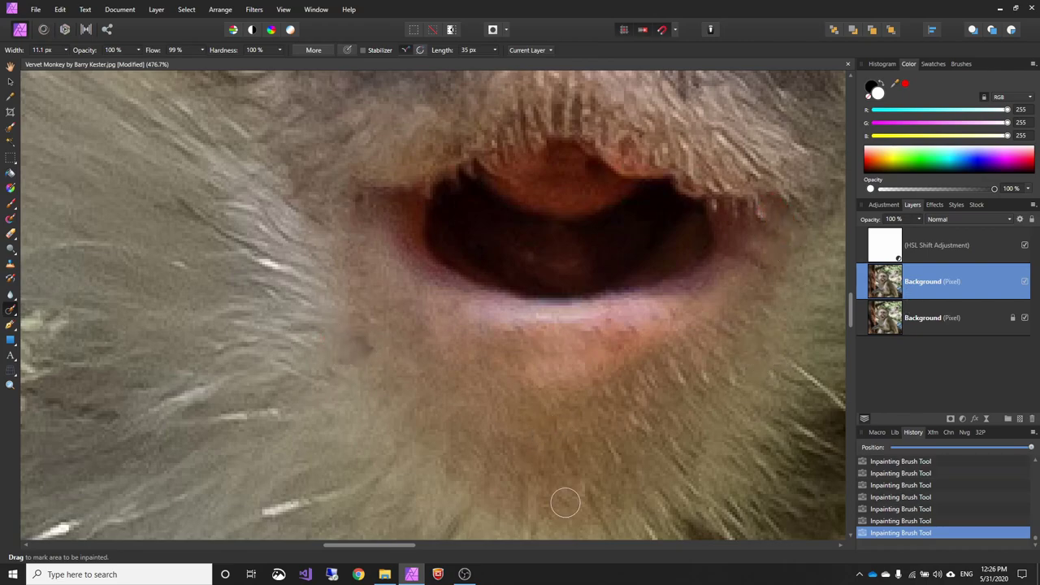
scroll(512, 414, down, 4)
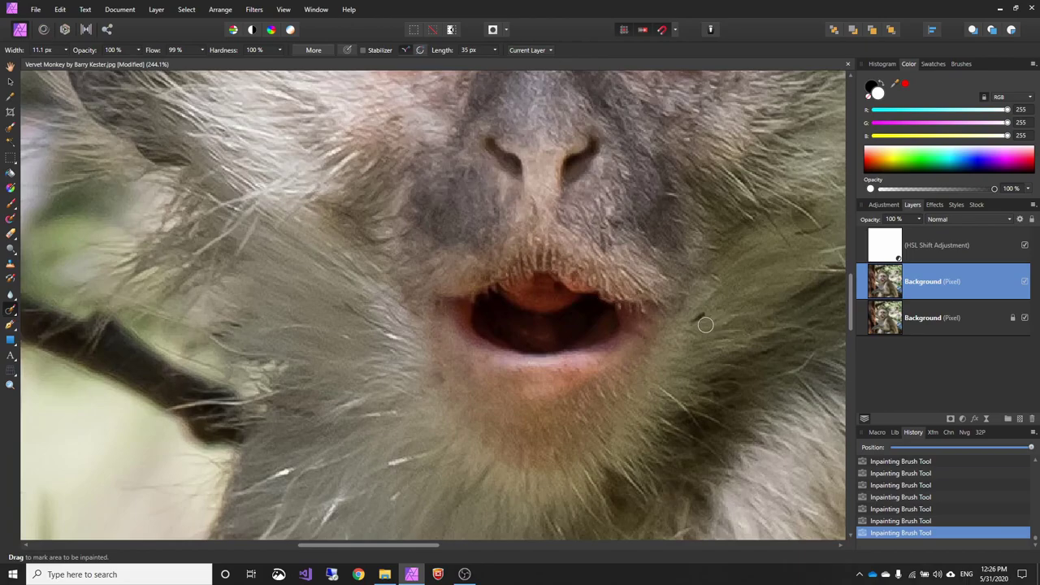
drag(689, 323, 708, 309)
scroll(525, 382, down, 3)
scroll(526, 380, down, 5)
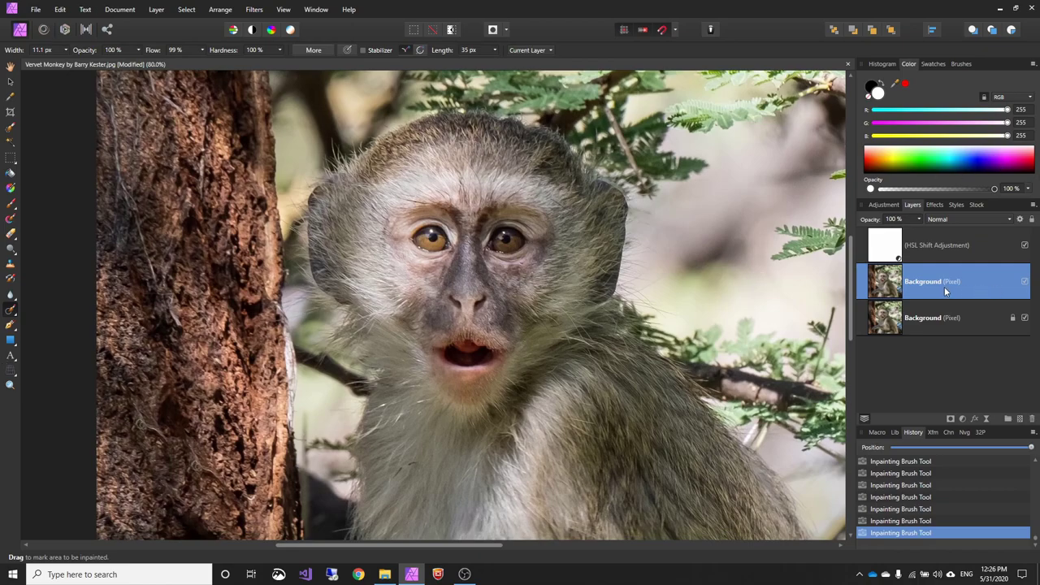
scroll(427, 210, down, 2)
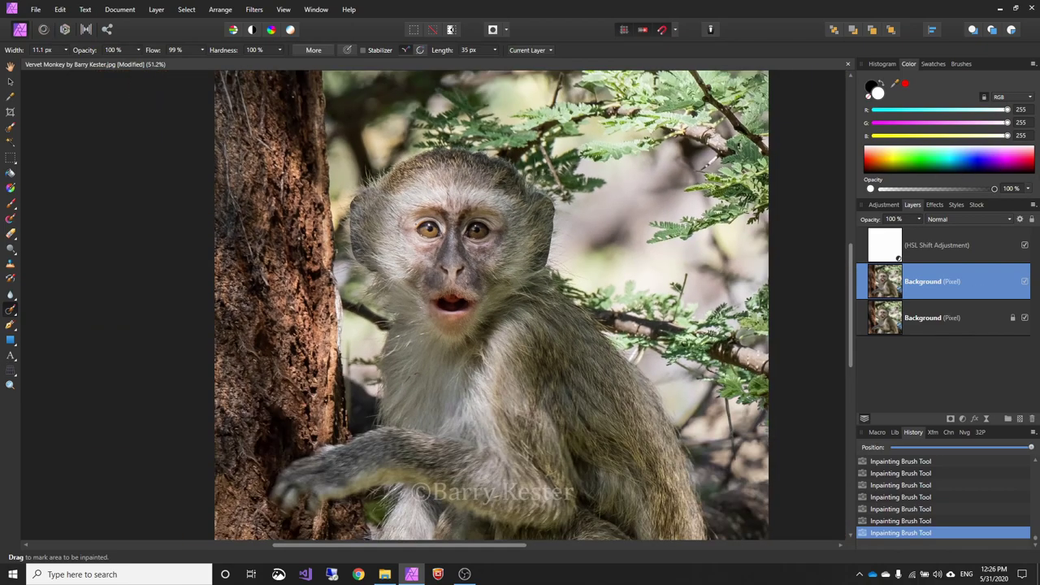
drag(427, 210, 419, 266)
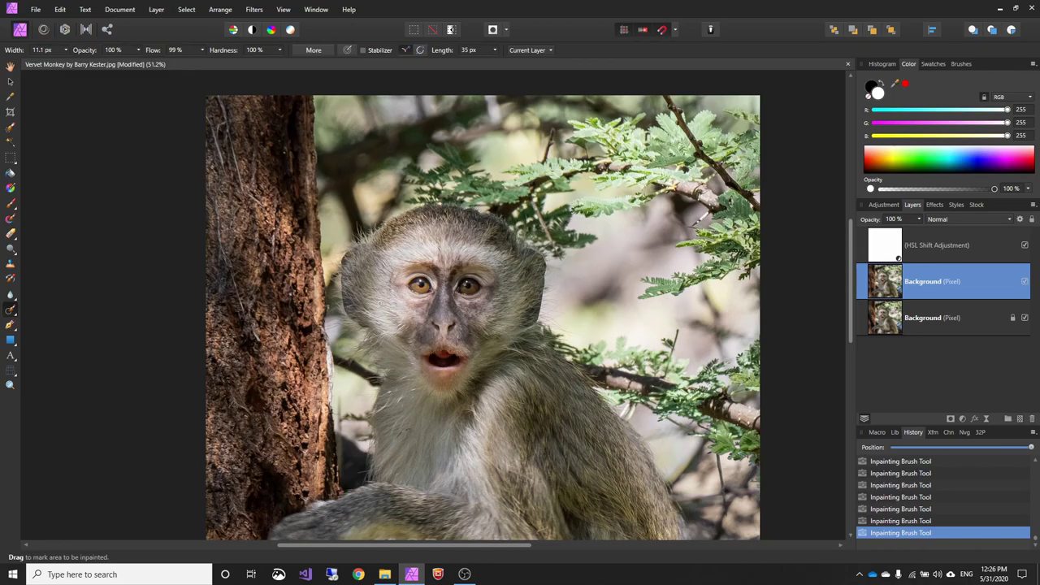
scroll(374, 268, up, 2)
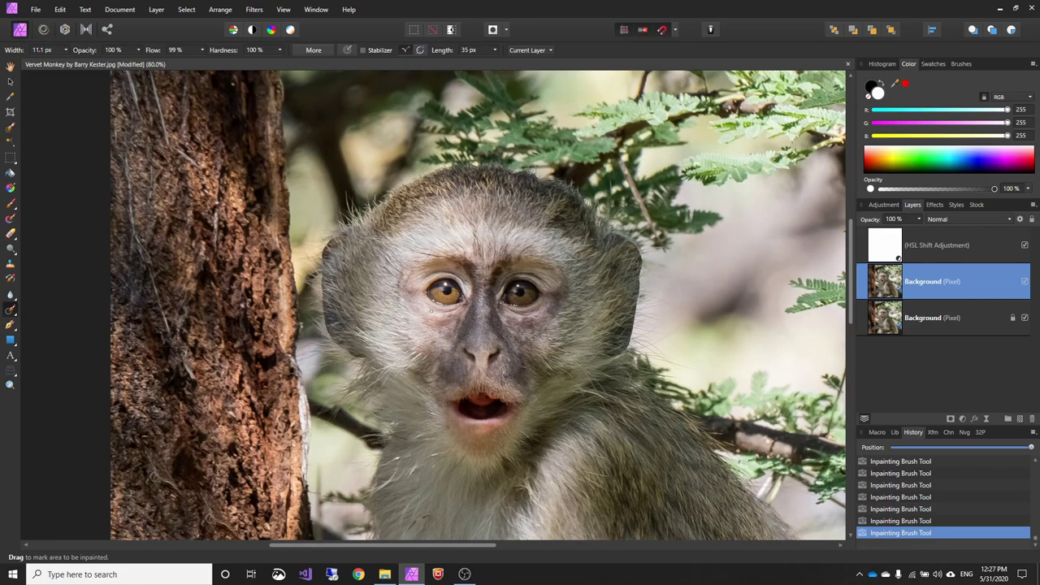
scroll(474, 356, down, 2)
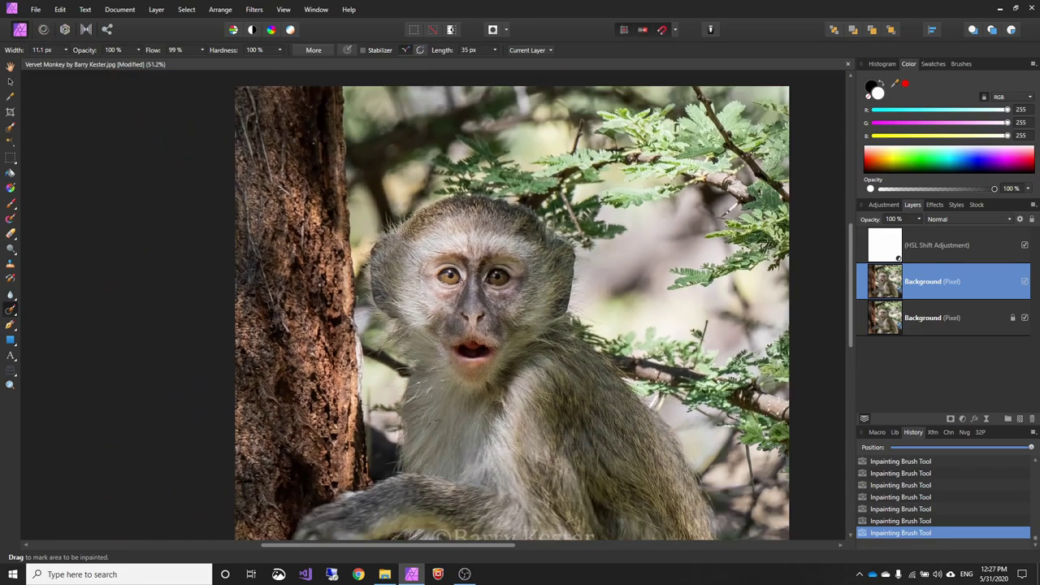
scroll(532, 361, down, 1)
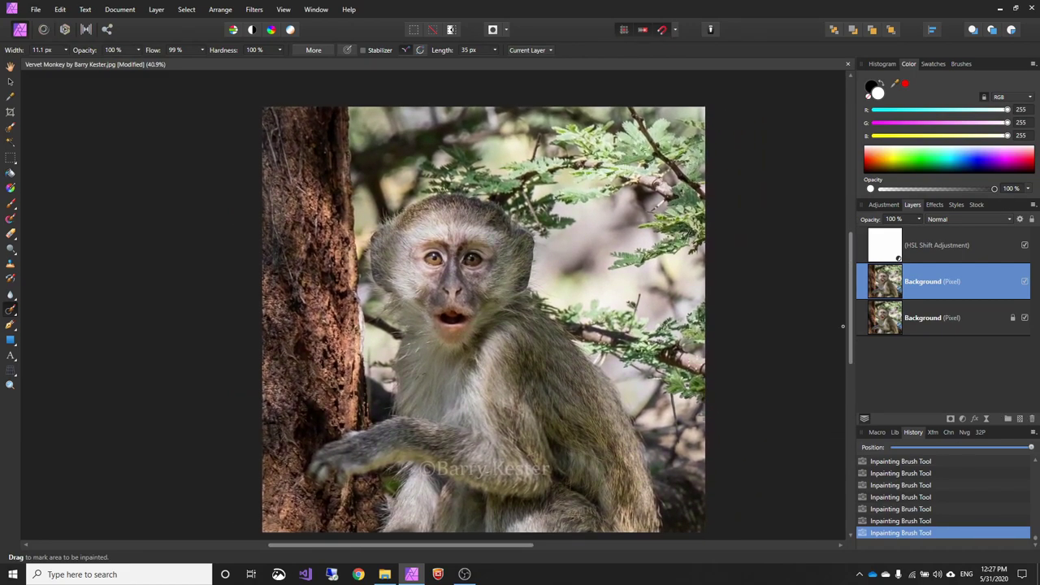
Add a fill layer directly above the retouched Background layer and draw a linear white-to-grey gradient across it
click(157, 9)
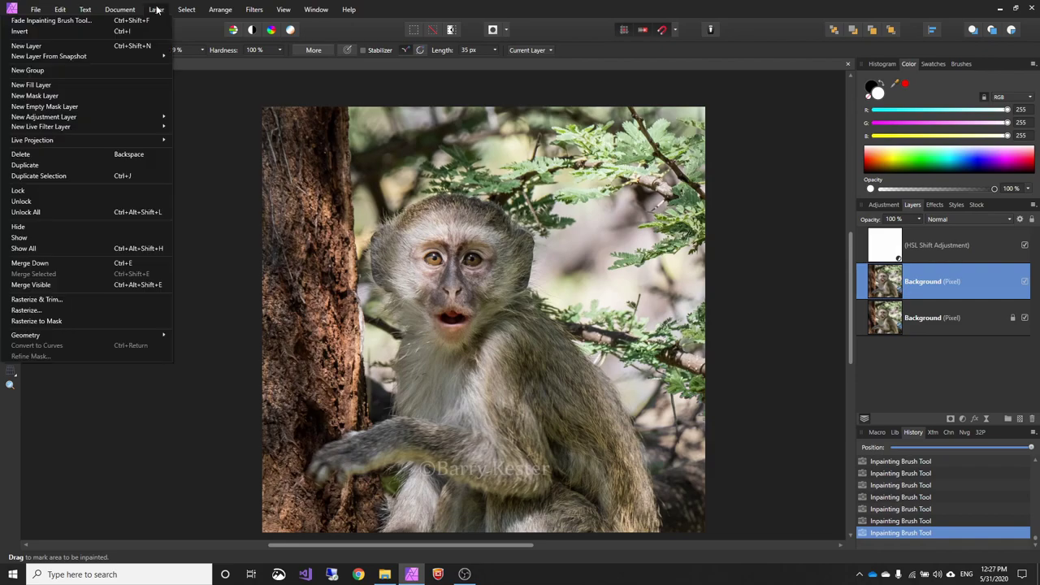
click(86, 84)
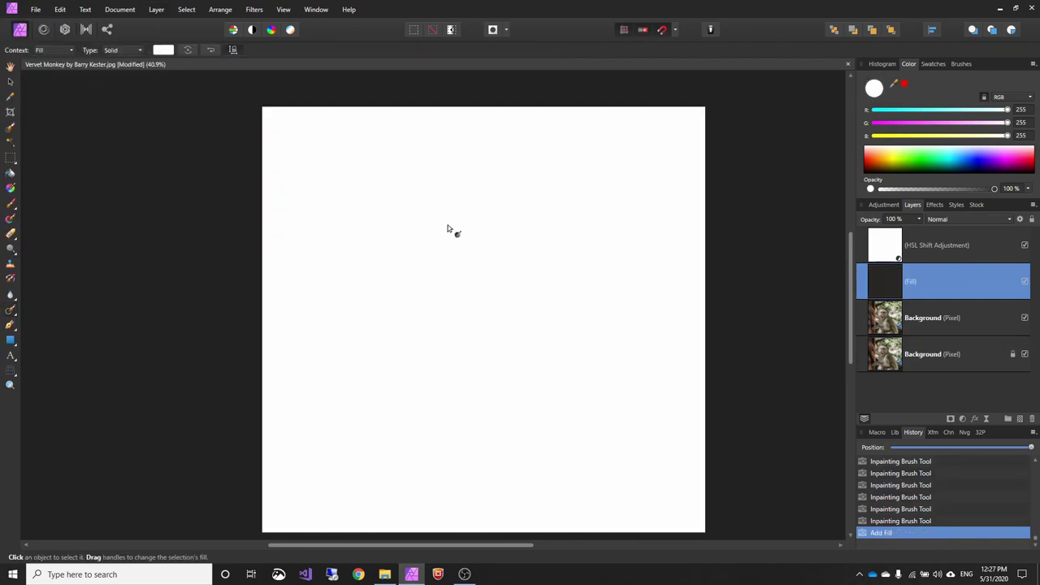
click(11, 188)
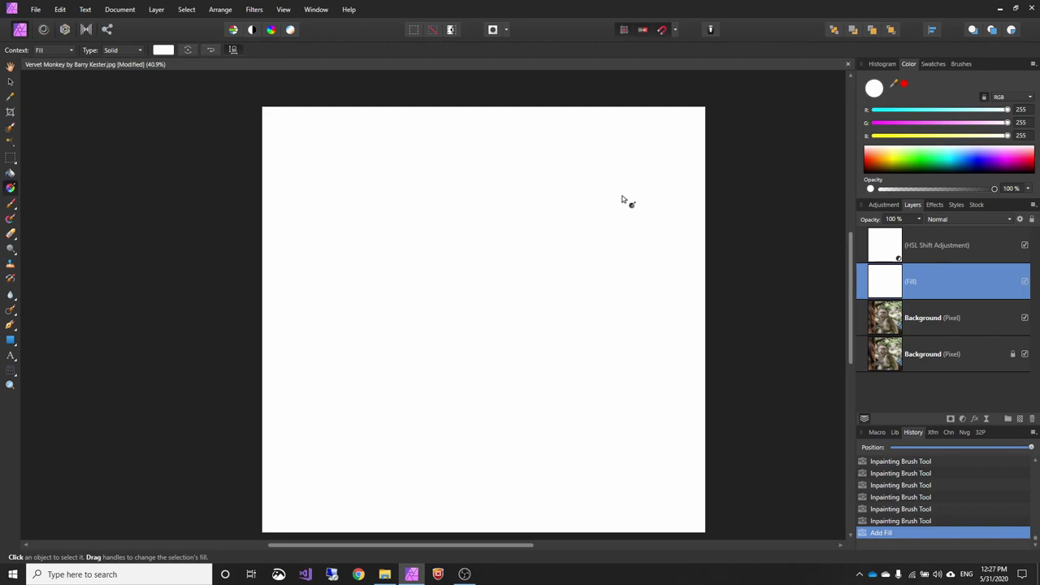
drag(495, 141, 408, 341)
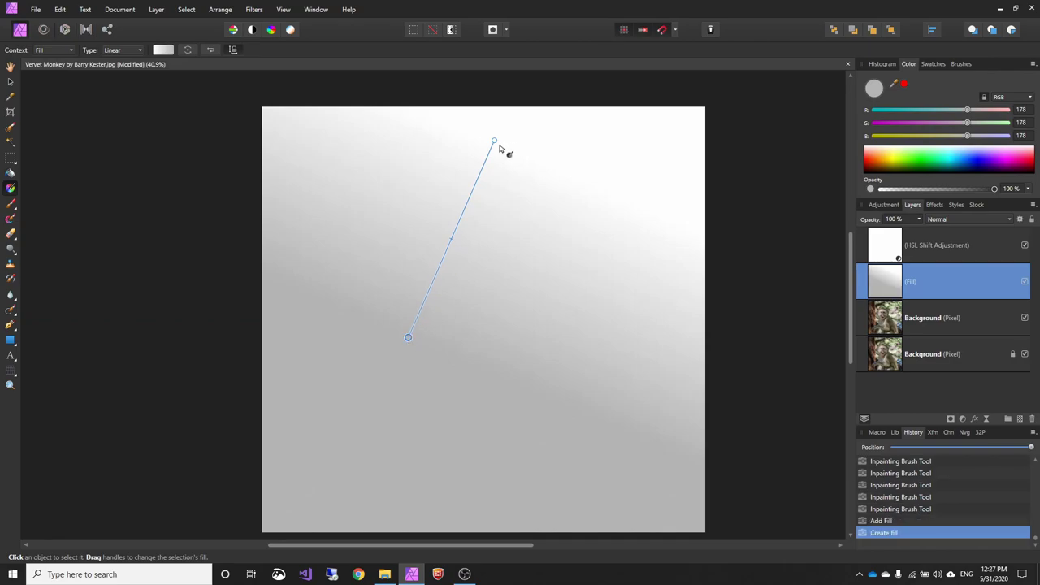
Reposition the gradient so its white end starts near the photo's centre and its grey end lies at the photo's upper-right corner
drag(494, 143, 321, 455)
drag(408, 339, 689, 125)
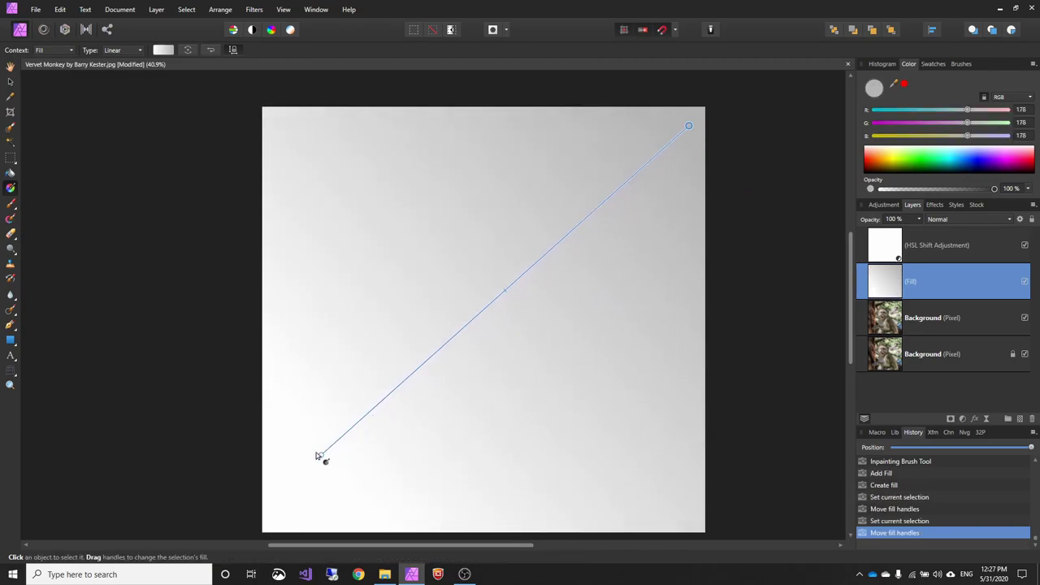
drag(320, 455, 469, 324)
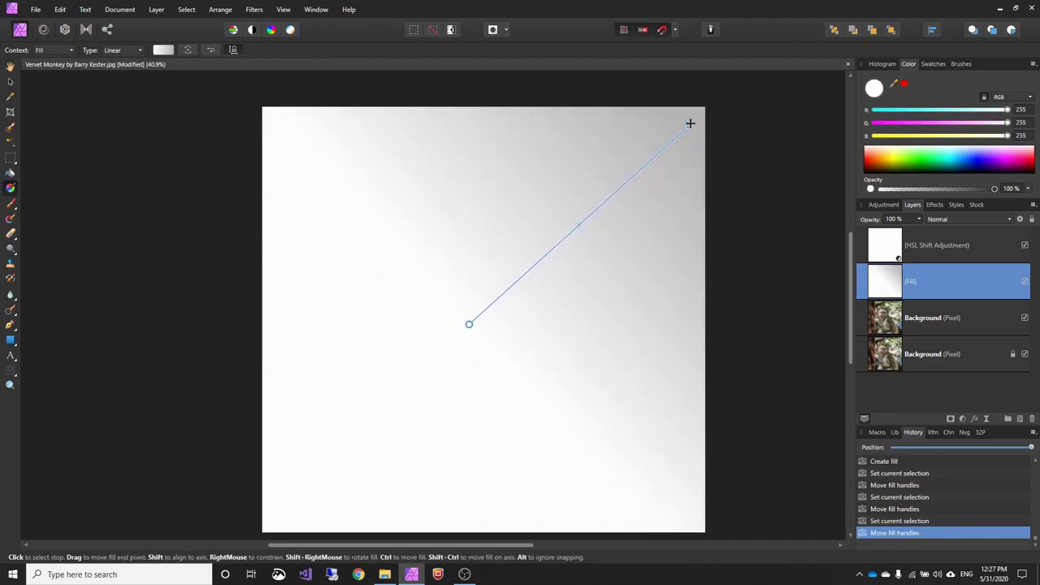
Set the gradient's end stop to black (RGB 0, 0, 0), then select its white start stop
click(689, 125)
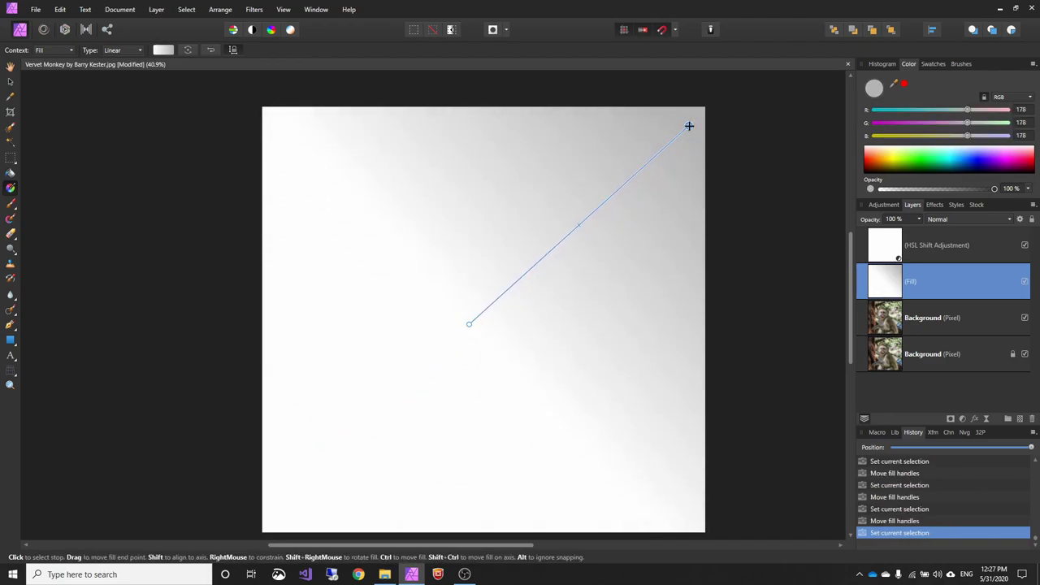
click(164, 50)
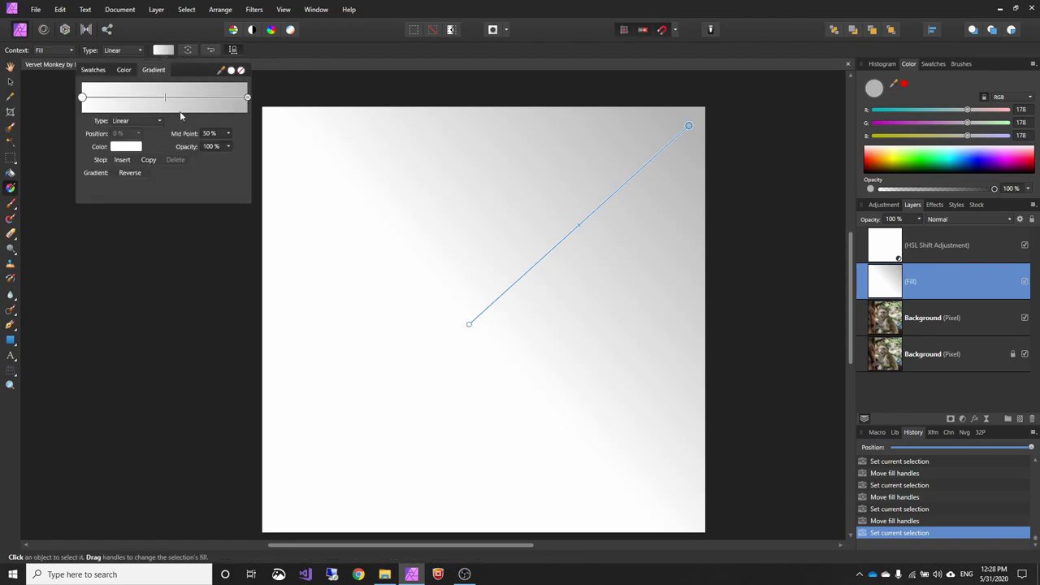
click(247, 98)
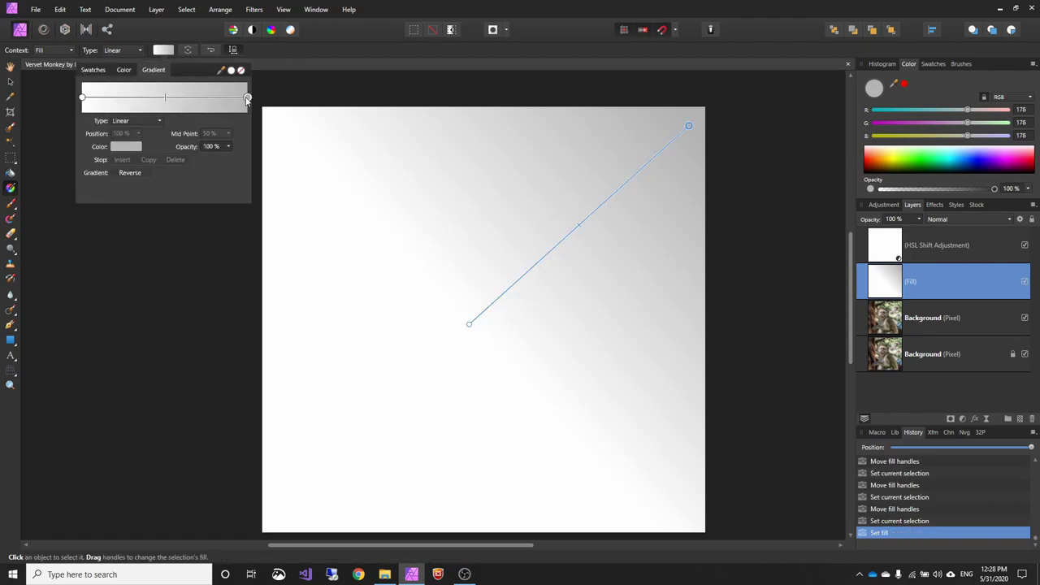
click(126, 148)
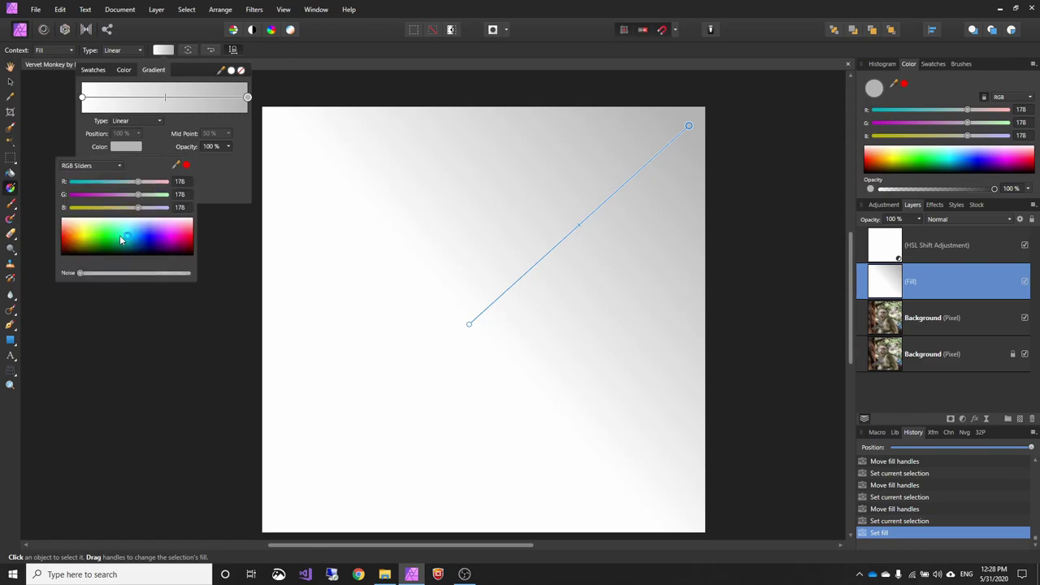
drag(123, 236, 114, 269)
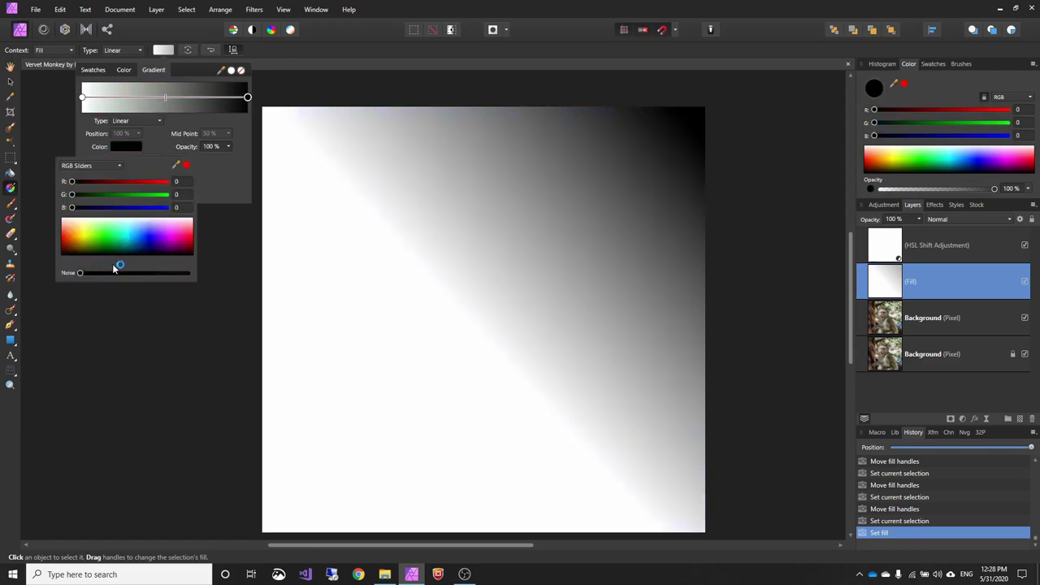
click(218, 192)
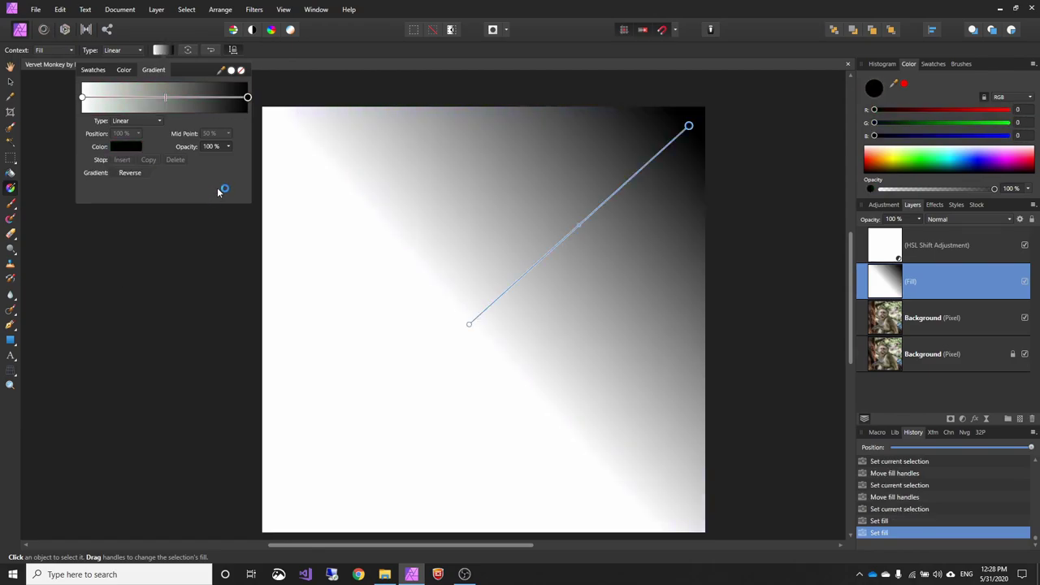
click(82, 98)
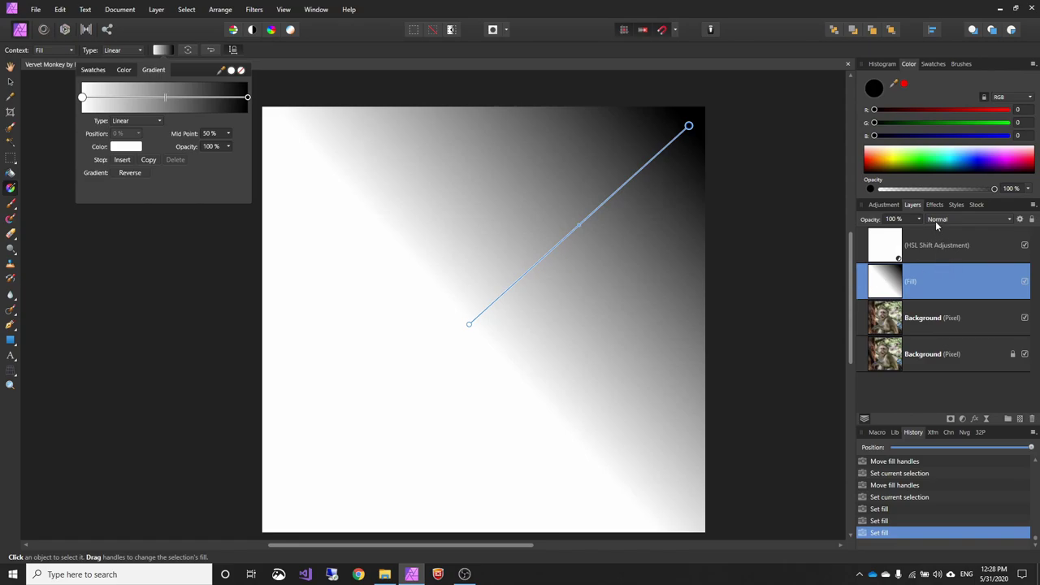
Set the gradient fill layer's blend mode to Multiply
click(960, 222)
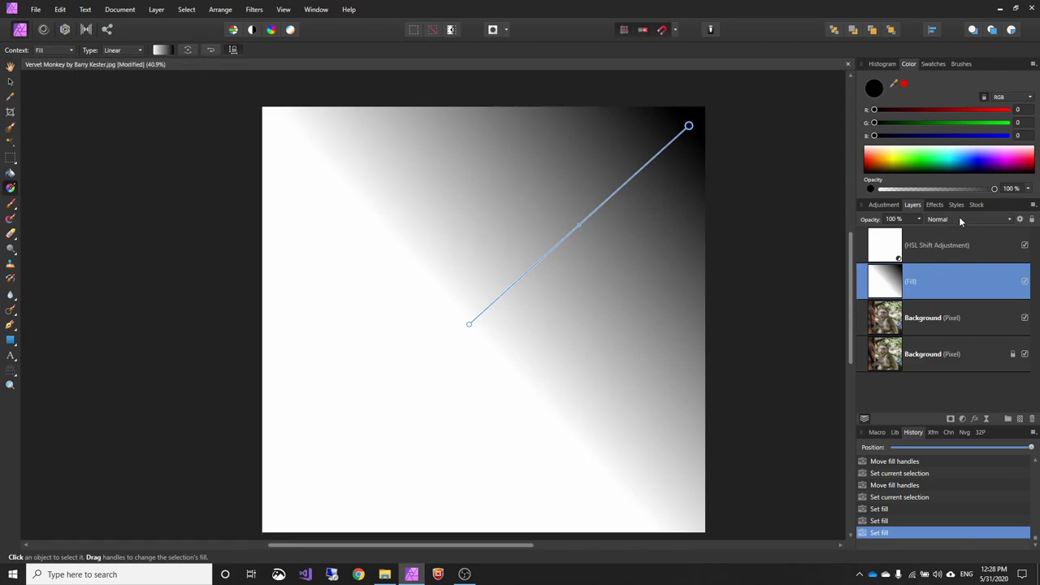
click(966, 220)
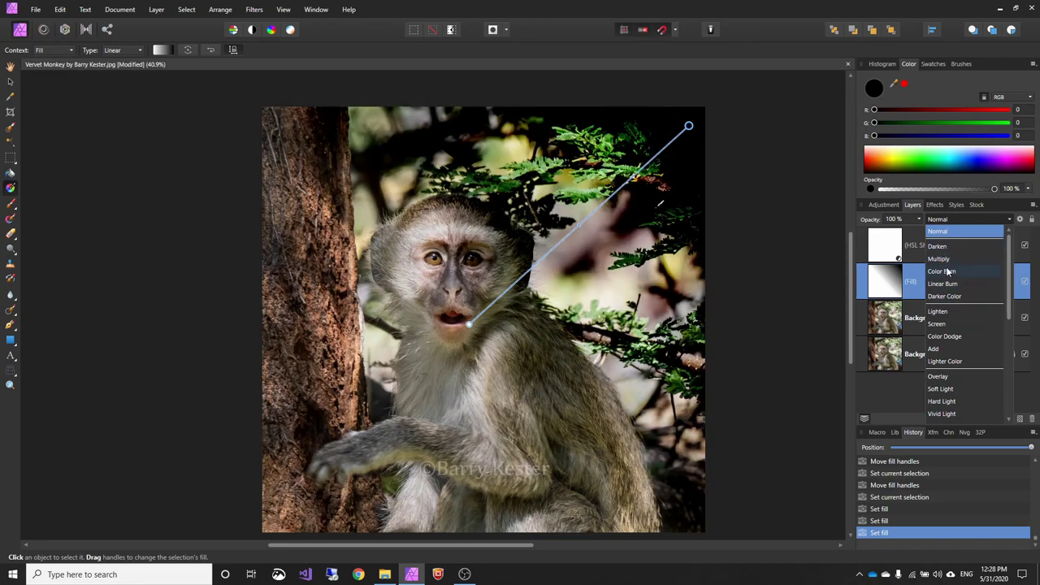
click(940, 260)
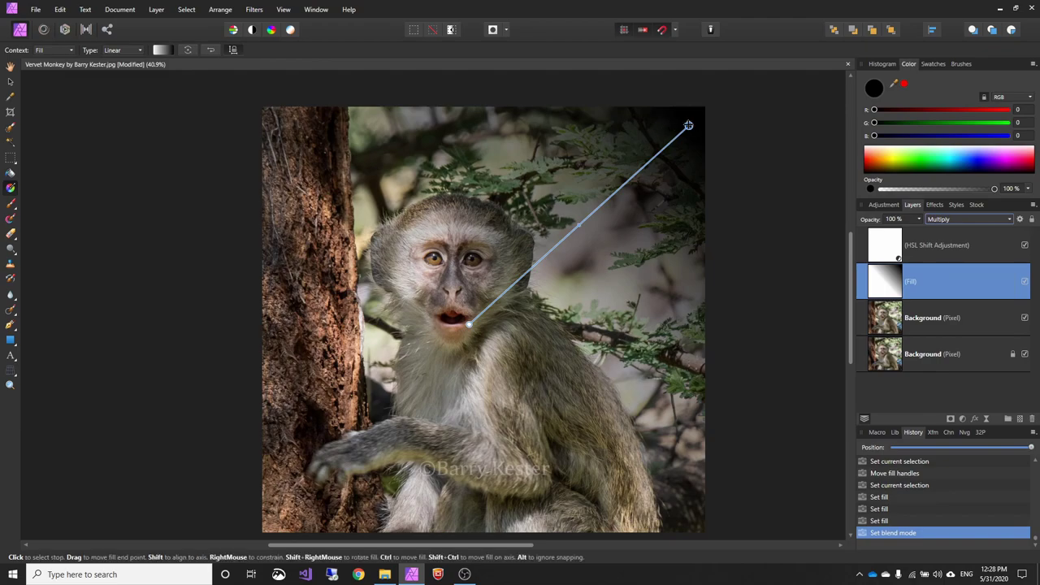
Extend the gradient's black end beyond the photo's upper-right corner and shift its midpoint towards the white start
mouse_move(689, 125)
mouse_down()
mouse_move(725, 95)
mouse_move(657, 167)
mouse_move(623, 184)
mouse_move(692, 111)
mouse_move(738, 81)
mouse_move(603, 193)
mouse_move(662, 135)
mouse_move(635, 152)
mouse_up()
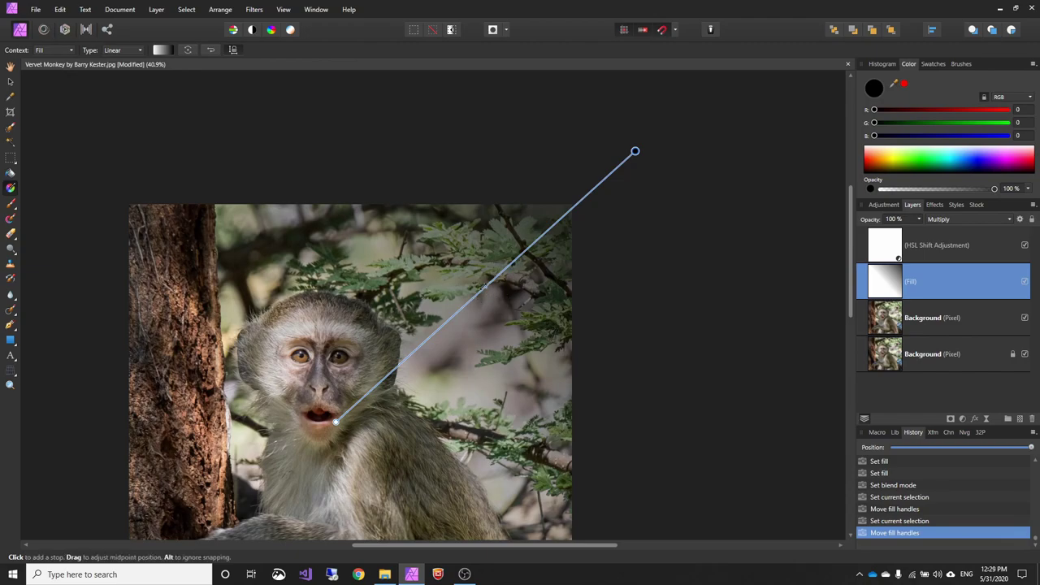
drag(486, 286, 451, 291)
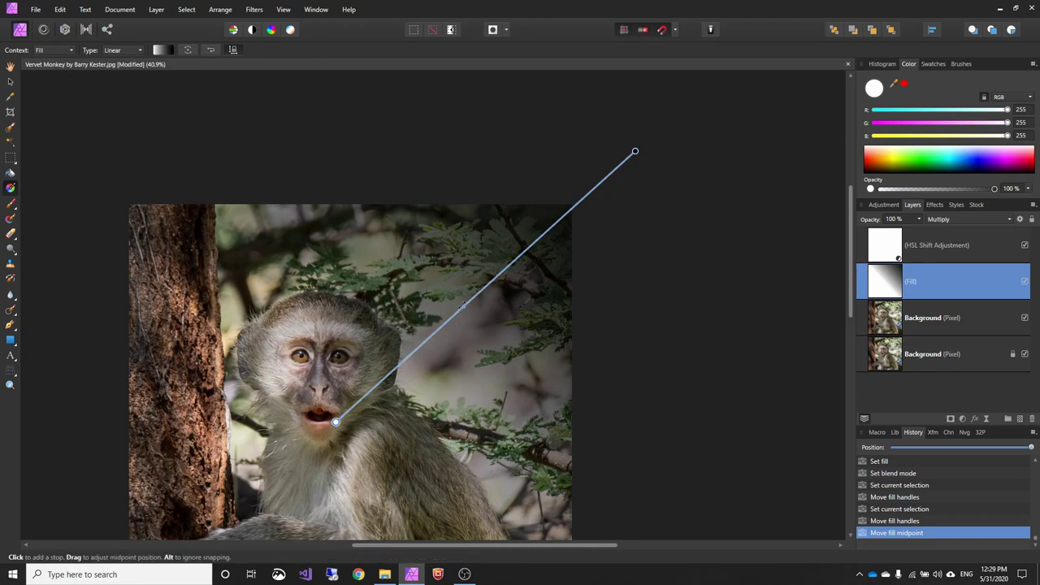
drag(461, 305, 633, 158)
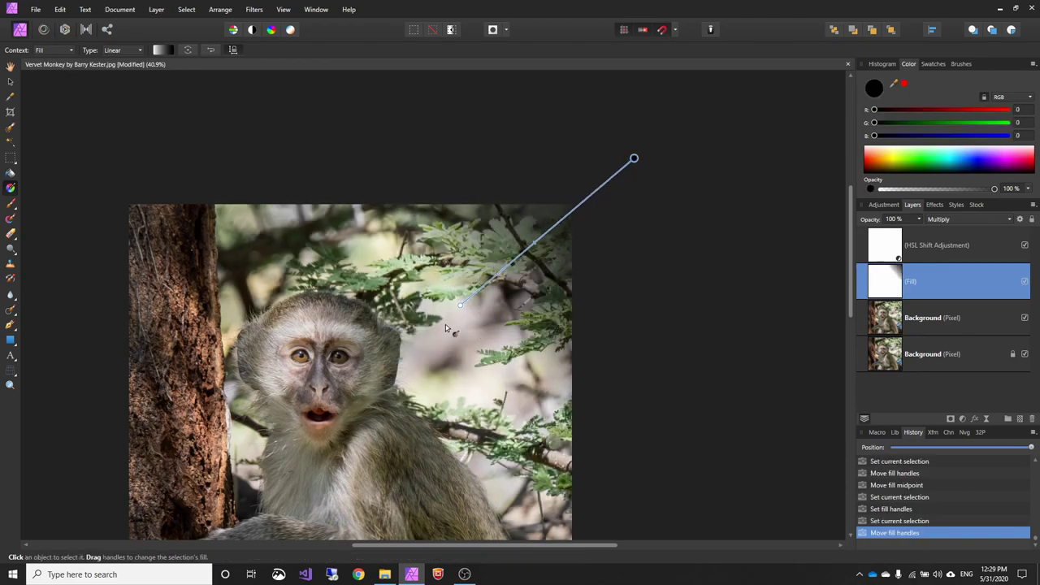
Move the gradient's white start down past the monkey's mouth to the chest fur just below the chin
drag(461, 305, 315, 422)
drag(423, 330, 536, 307)
scroll(536, 308, down, 1)
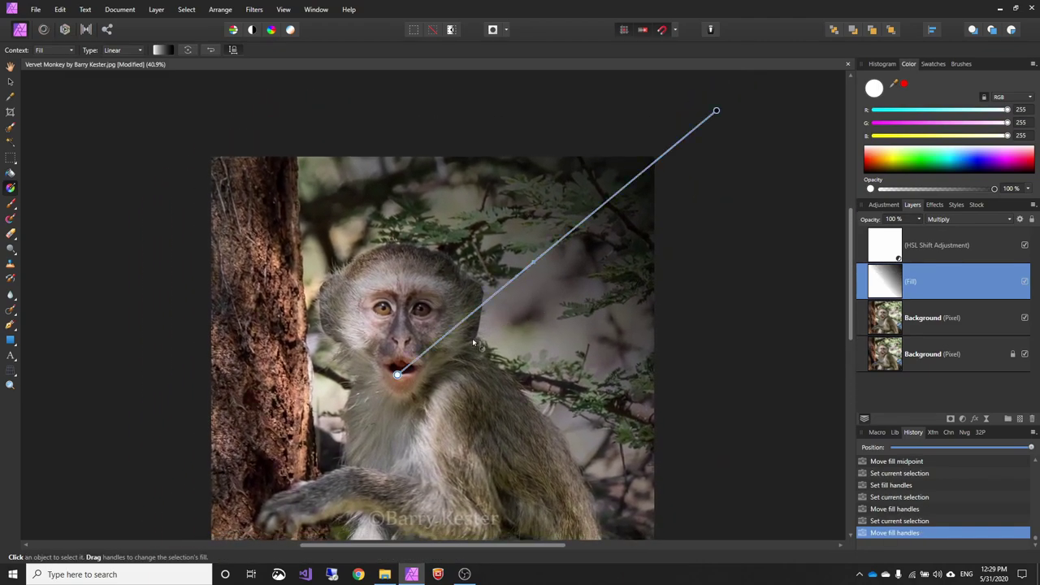
drag(397, 375, 379, 411)
drag(831, 332, 761, 247)
scroll(816, 280, down, 1)
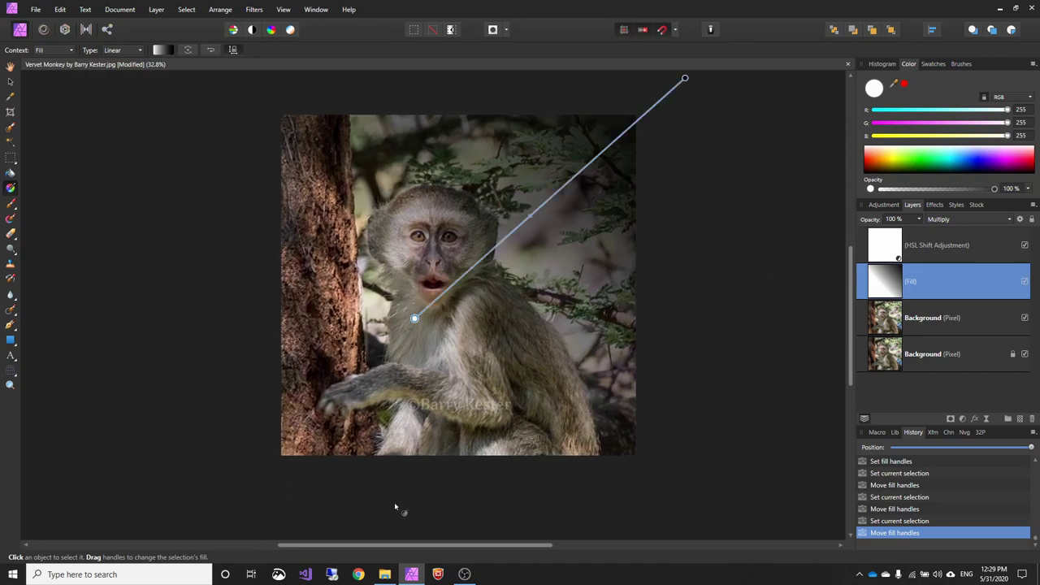
click(465, 249)
drag(465, 249, 481, 274)
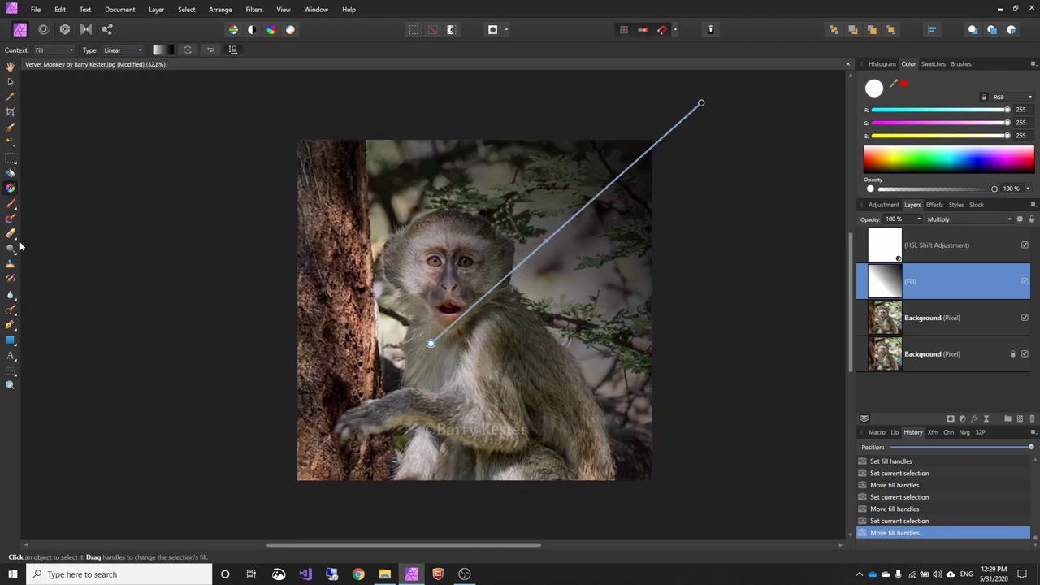
Add a mask to the gradient fill layer and ready the Paint Brush with black at 35% opacity
click(10, 204)
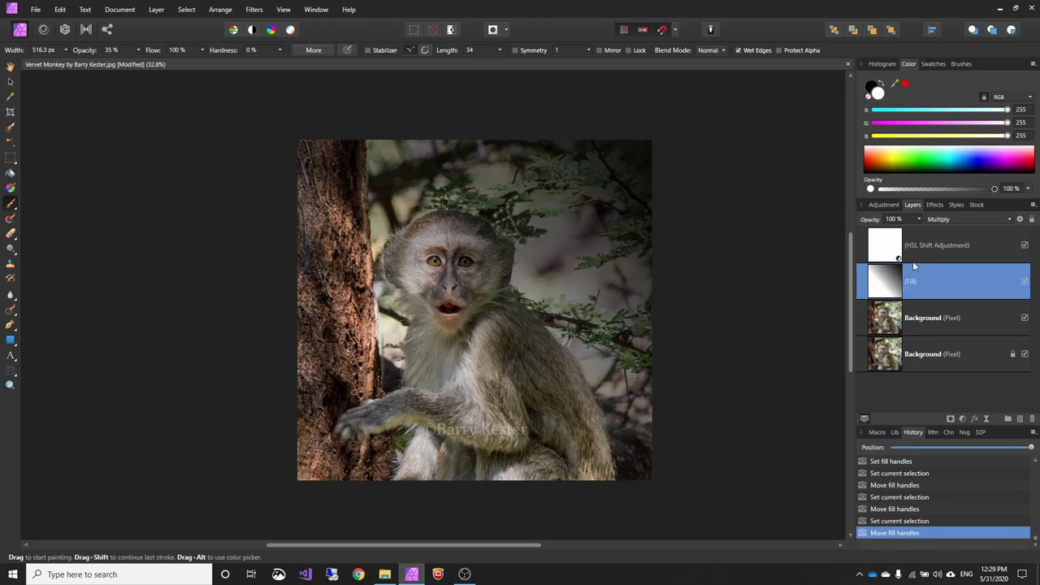
click(951, 420)
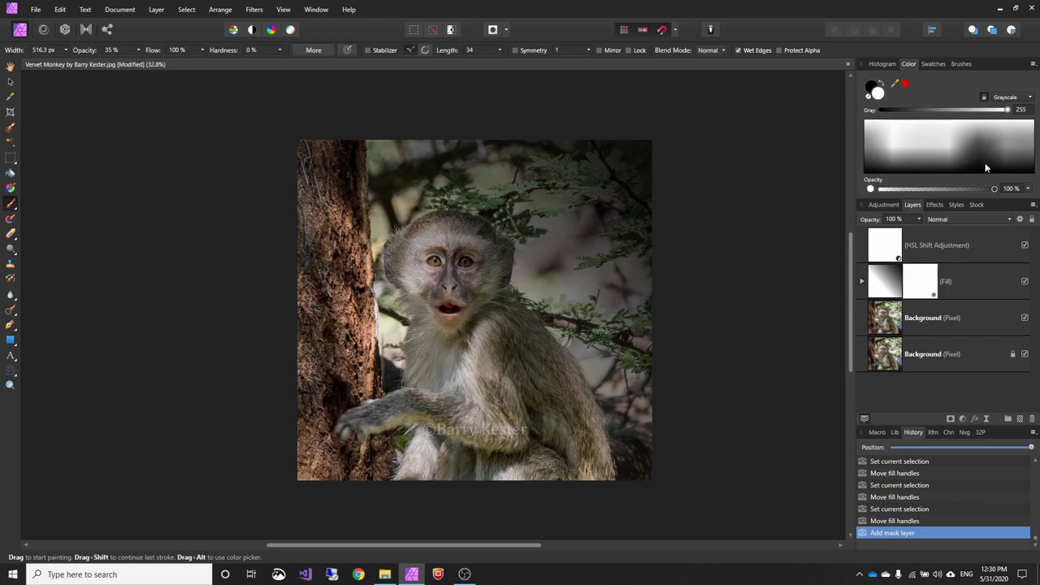
click(881, 84)
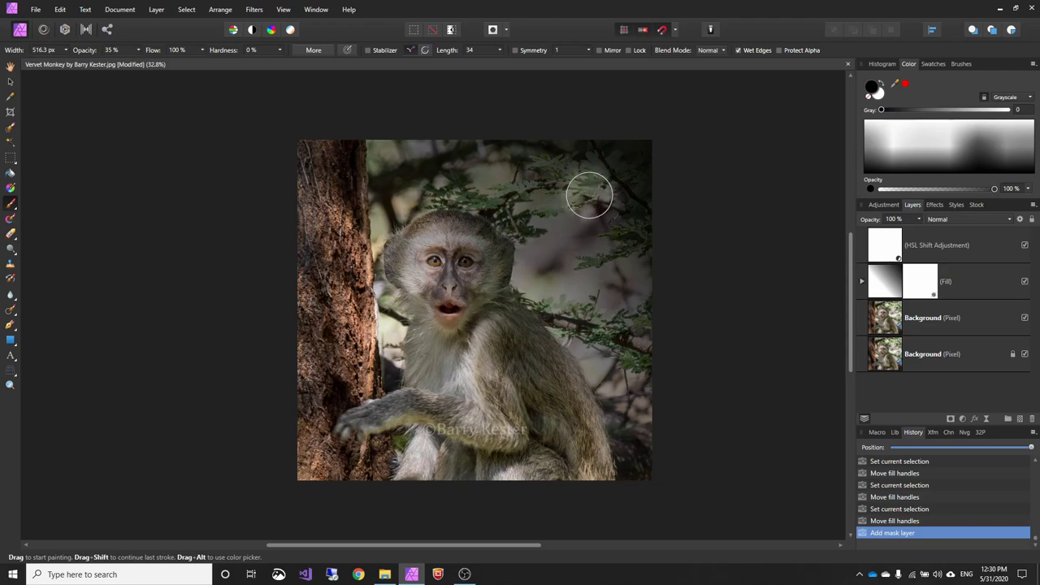
Paint black on the fill's mask over the monkey's face, chest, arm and back to remove the darkening there
scroll(564, 203, up, 2)
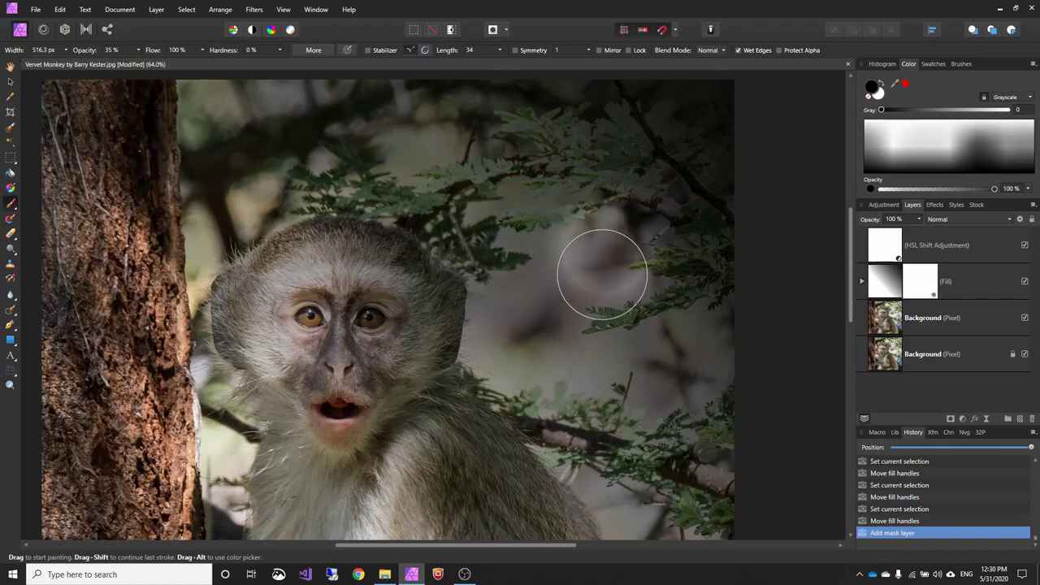
drag(523, 304, 651, 107)
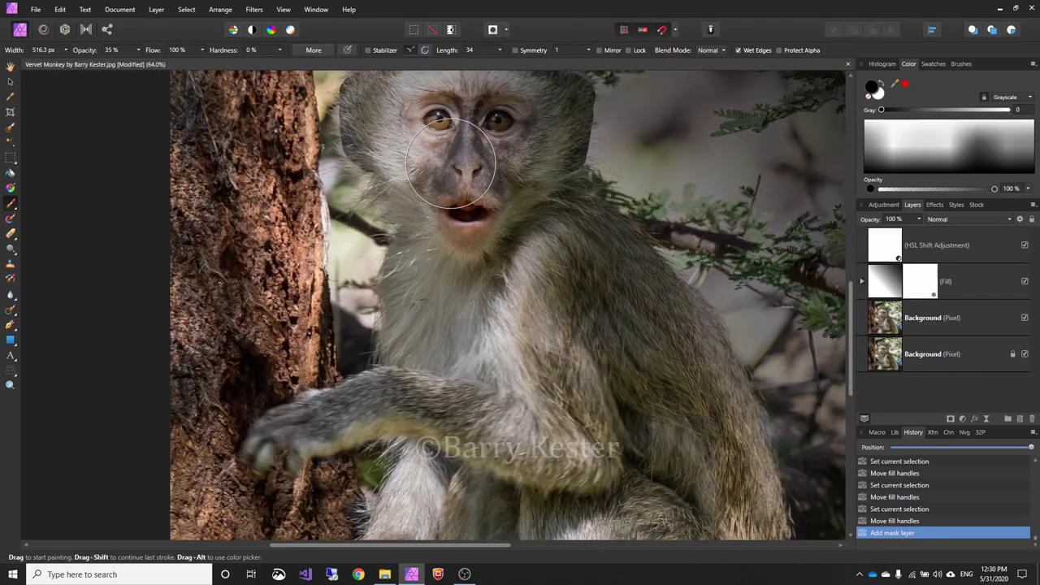
scroll(511, 221, up, 2)
scroll(488, 244, right, 1)
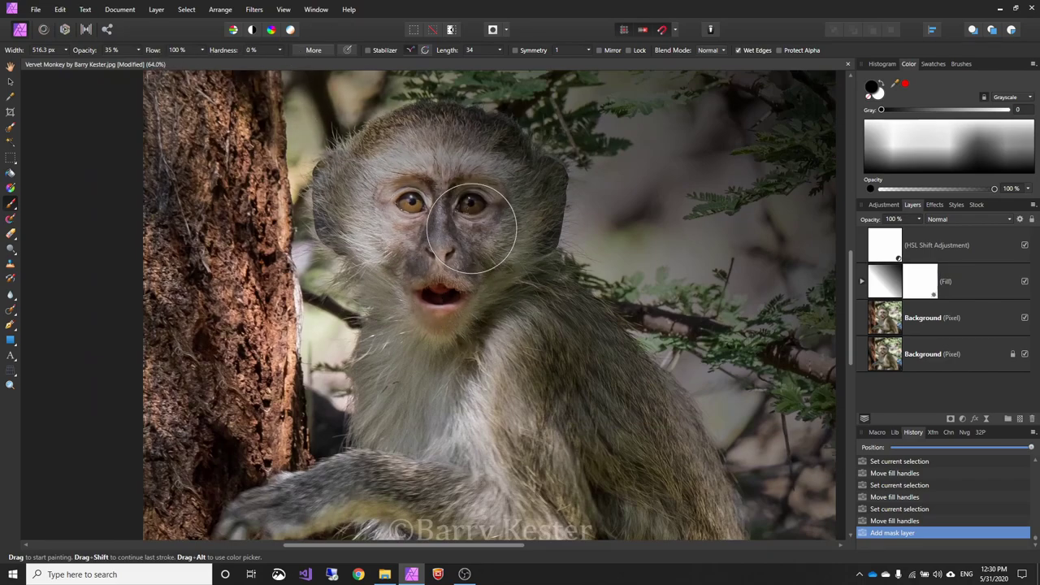
mouse_move(472, 228)
mouse_down()
mouse_move(385, 250)
mouse_move(387, 219)
mouse_move(479, 242)
mouse_move(418, 269)
mouse_move(385, 212)
mouse_move(431, 165)
mouse_move(473, 220)
mouse_move(355, 258)
mouse_move(354, 212)
mouse_move(381, 181)
mouse_move(445, 178)
mouse_move(434, 269)
mouse_move(422, 188)
mouse_move(466, 176)
mouse_move(509, 198)
mouse_move(509, 279)
mouse_move(398, 96)
mouse_move(386, 122)
mouse_move(409, 158)
mouse_move(471, 165)
mouse_up()
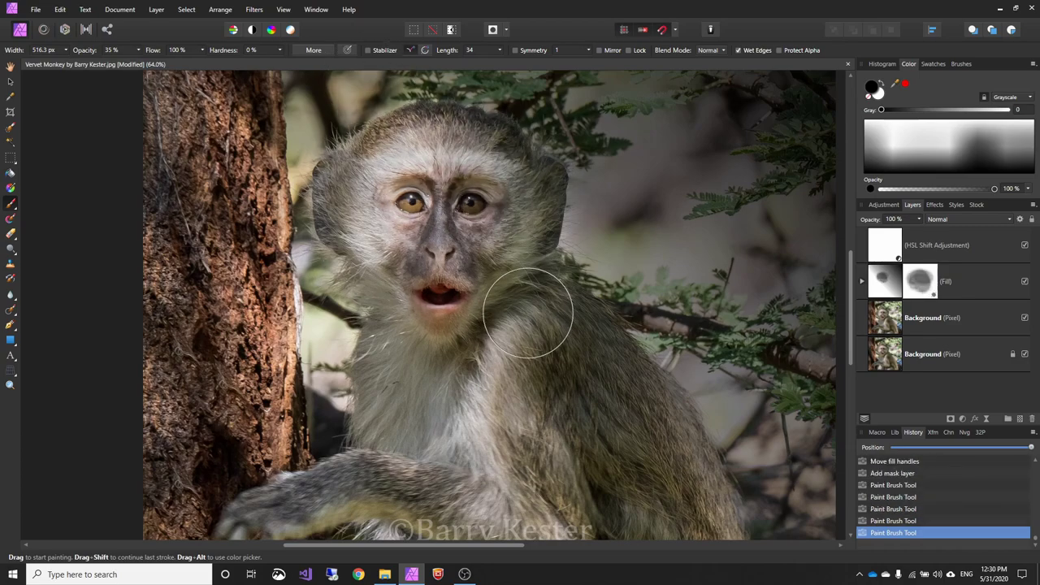
scroll(463, 252, down, 4)
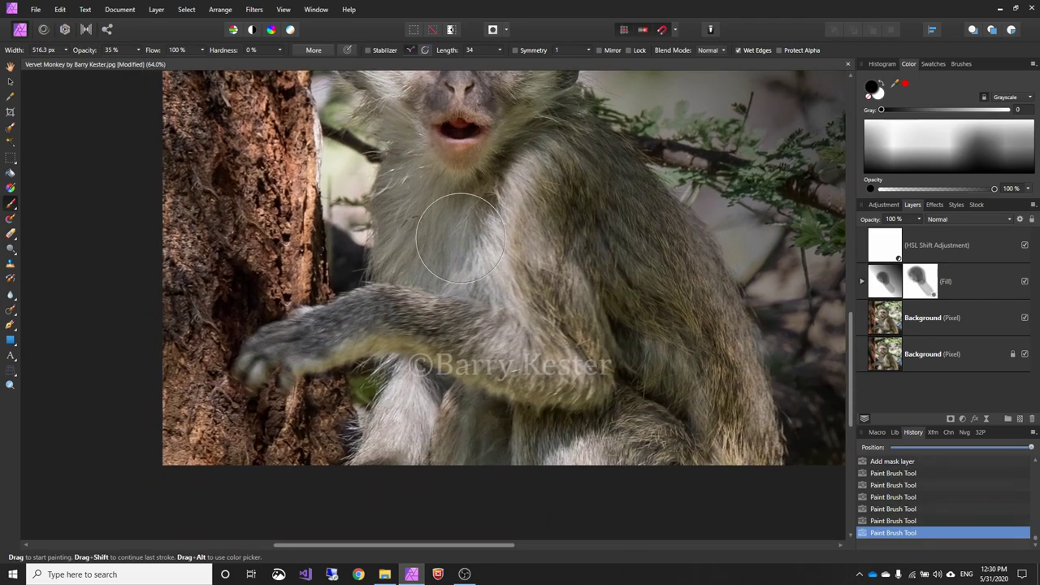
drag(393, 278, 365, 305)
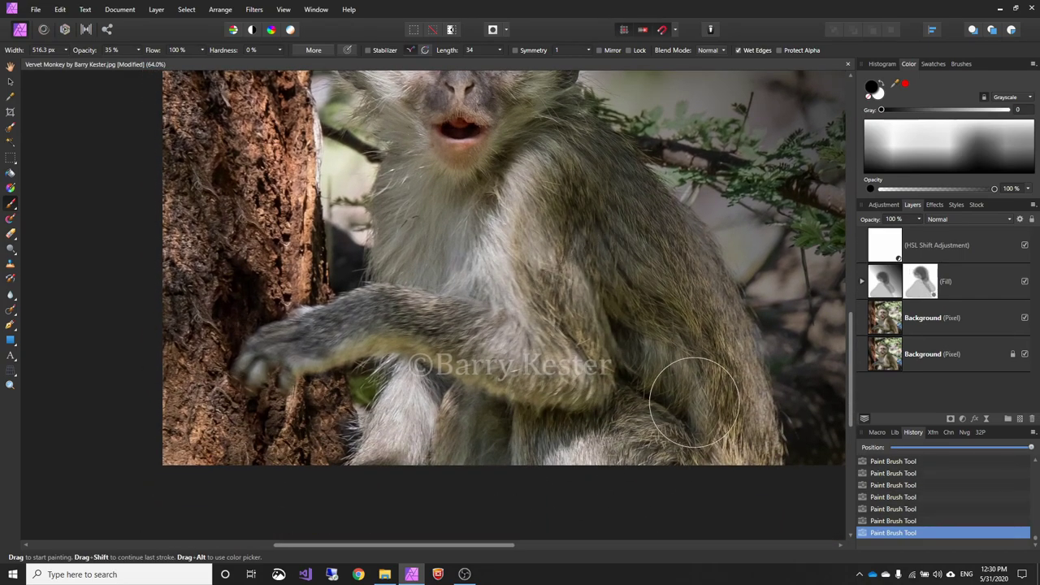
Paint white on the fill's mask over the background beside the monkey's back to restore the darkening
scroll(701, 369, up, 3)
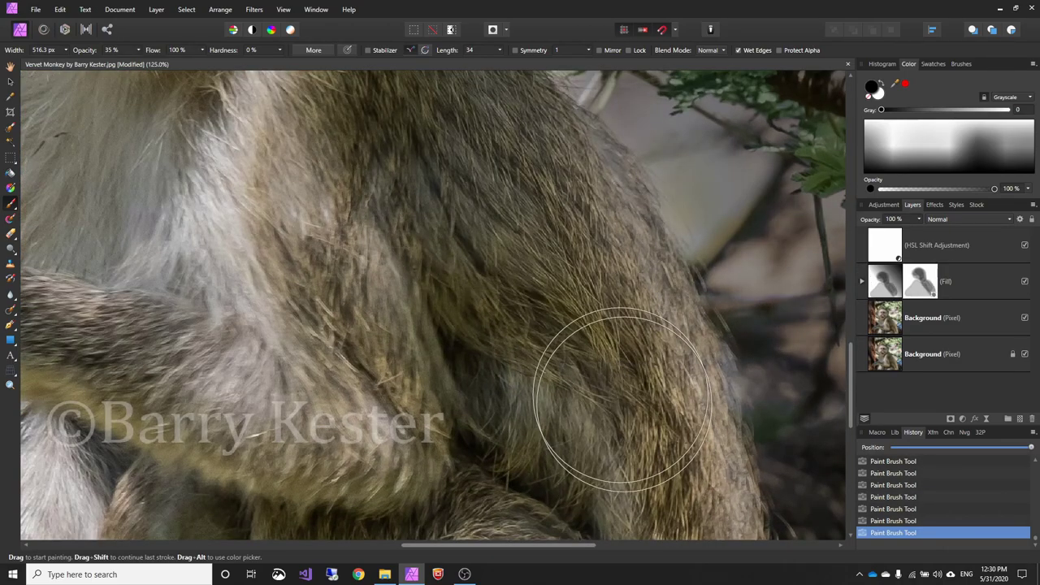
scroll(666, 342, up, 5)
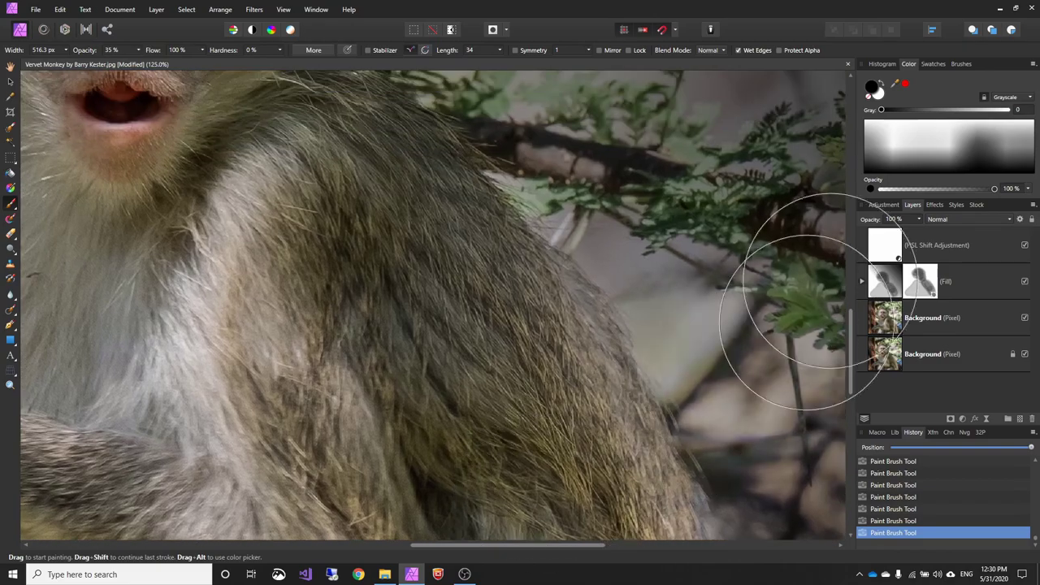
click(878, 96)
drag(688, 244, 748, 372)
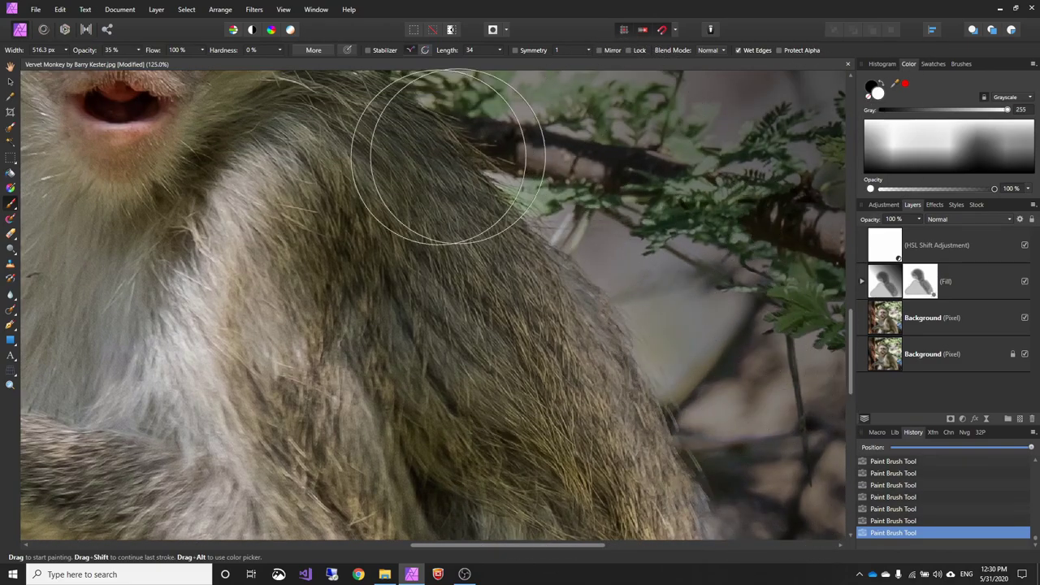
Switch back to black and paint the fill's mask over the monkey's face and head again
scroll(421, 160, down, 1)
drag(420, 163, 798, 584)
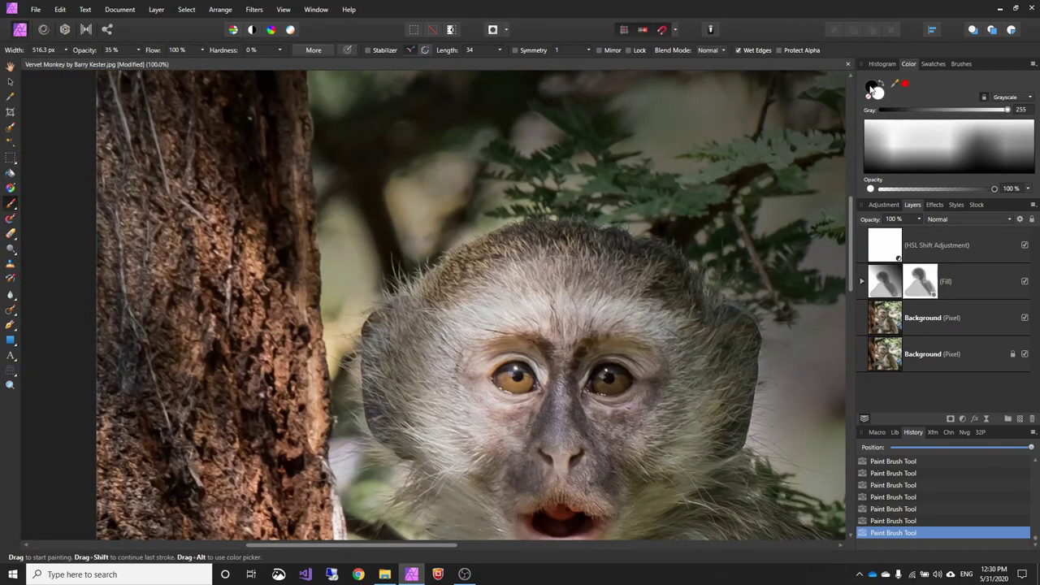
click(874, 89)
drag(673, 354, 592, 197)
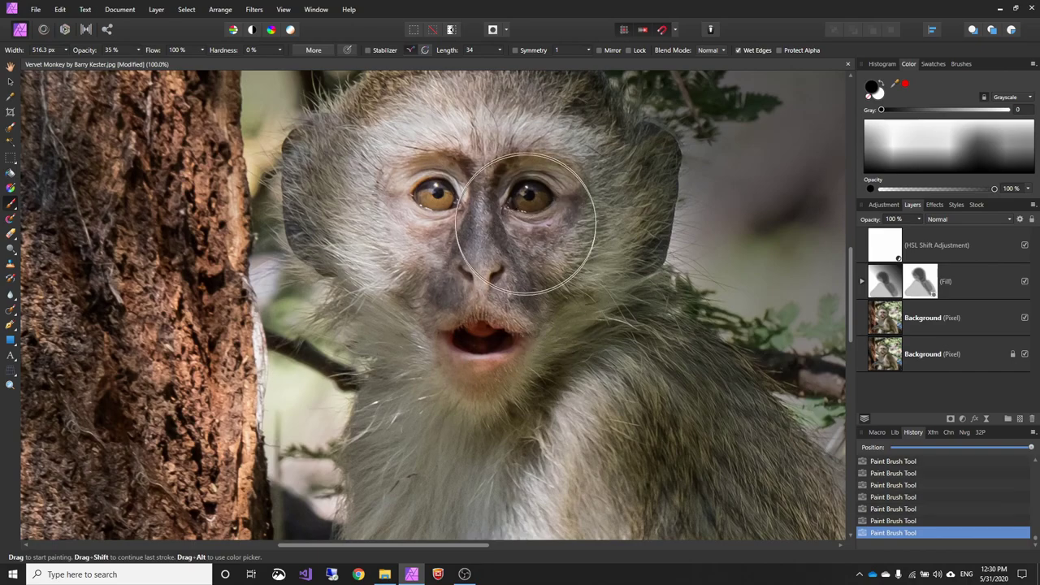
drag(526, 222, 431, 439)
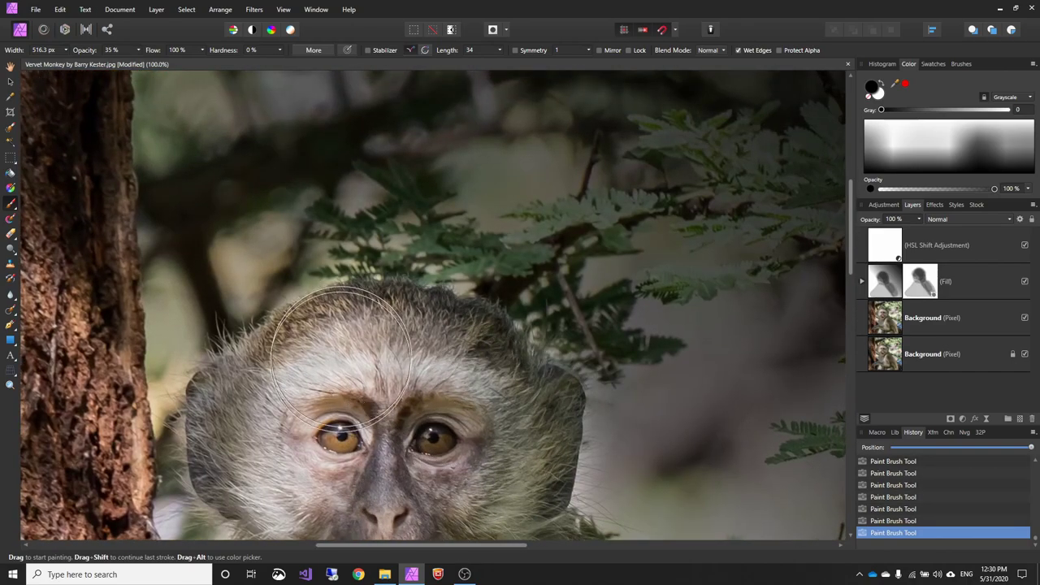
Paint black on the fill's mask down the tree trunk to bring back its brightness
mouse_move(317, 448)
mouse_down()
mouse_move(889, 299)
mouse_move(787, 410)
mouse_move(728, 420)
mouse_up()
scroll(727, 420, down, 3)
drag(712, 468, 500, 419)
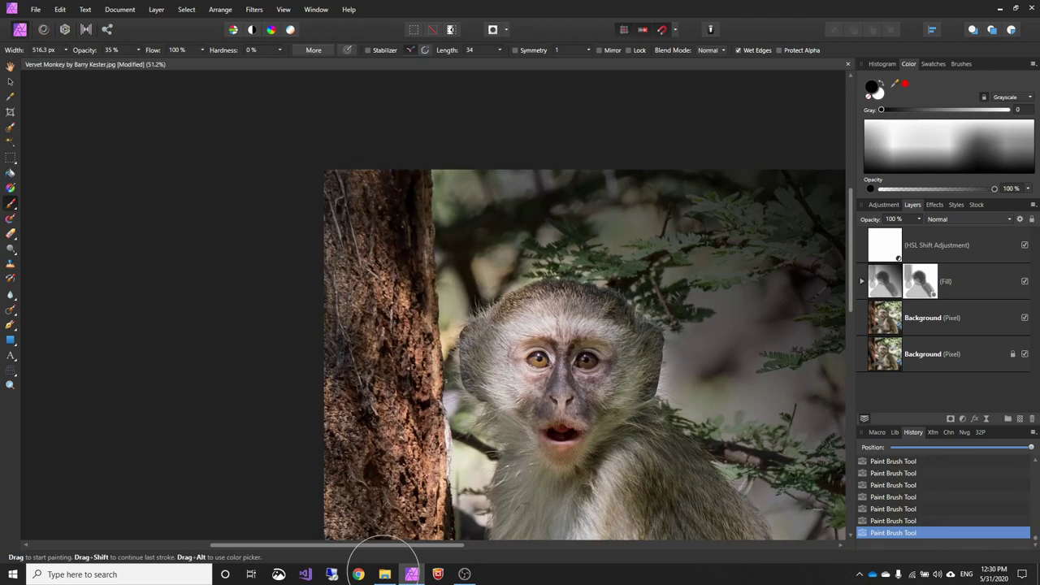
mouse_move(386, 200)
mouse_down()
mouse_move(366, 234)
mouse_move(417, 514)
mouse_up()
mouse_move(494, 513)
mouse_down()
mouse_move(323, 172)
mouse_move(314, 331)
mouse_up()
scroll(314, 331, down, 1)
drag(475, 241, 536, 325)
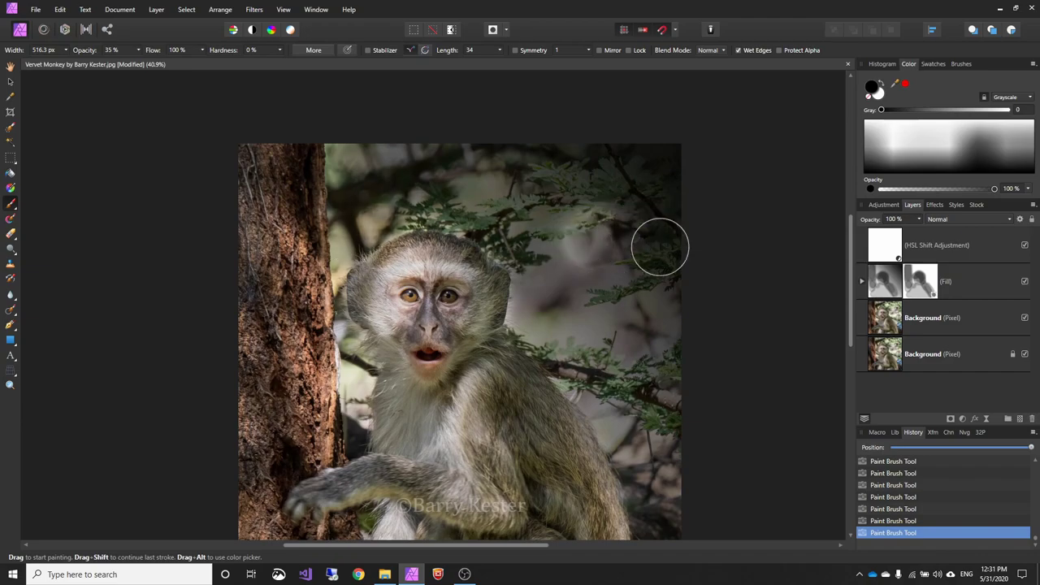
Add a Brightness and Contrast adjustment directly above the retouched Background layer
click(884, 318)
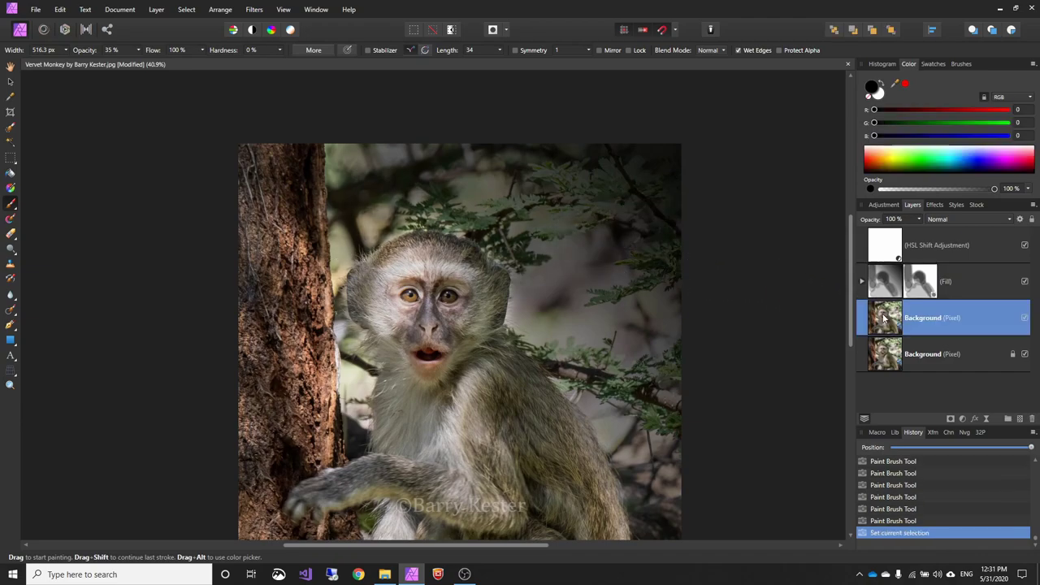
click(964, 419)
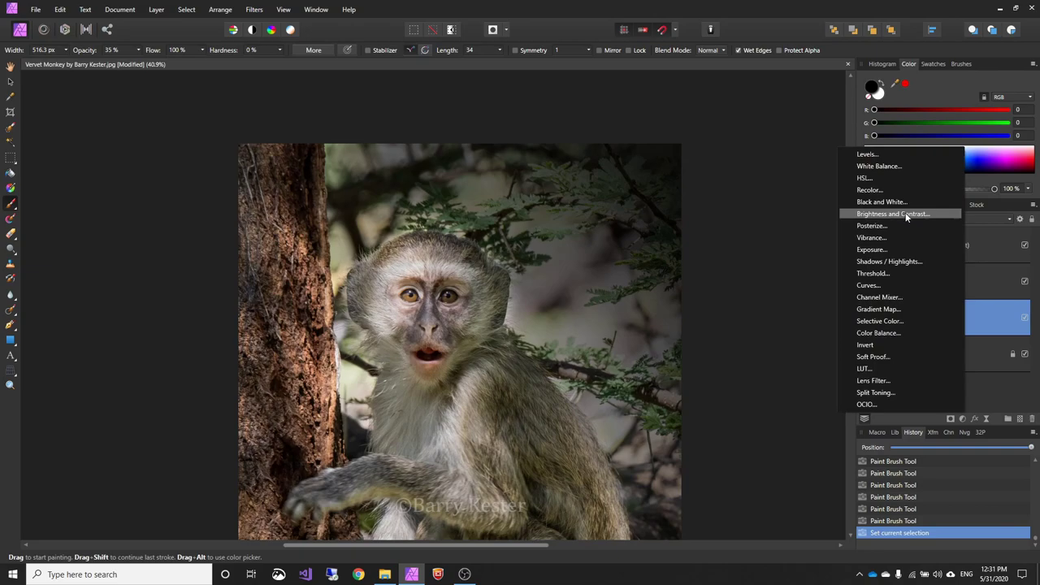
click(907, 215)
scroll(447, 351, up, 3)
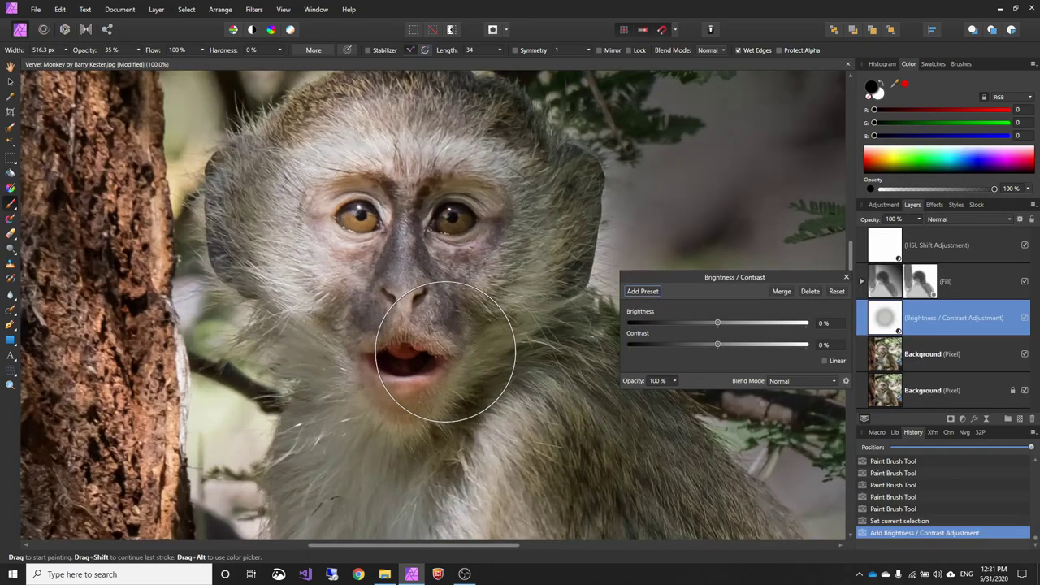
drag(447, 351, 444, 425)
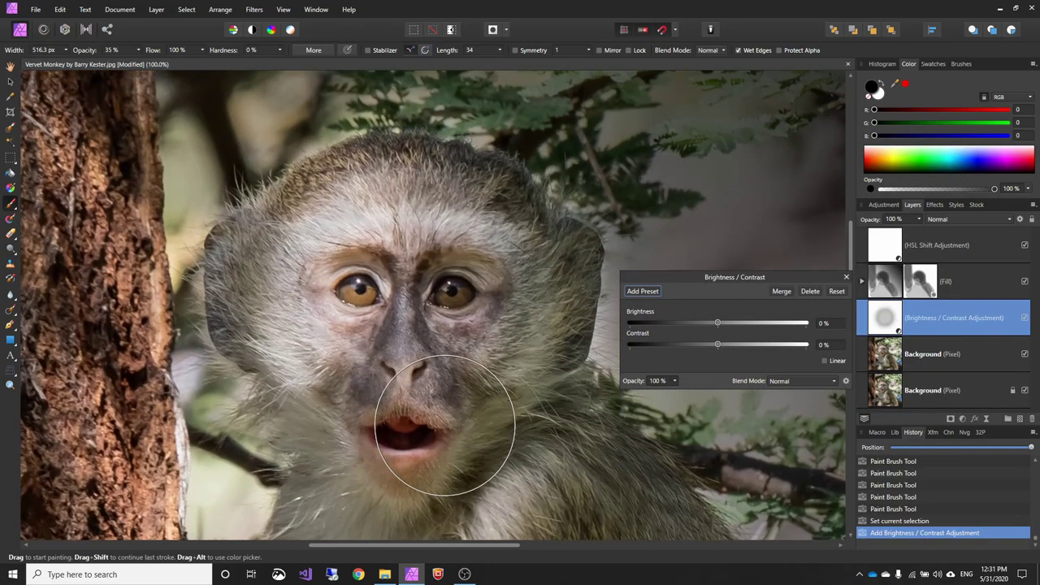
Set the adjustment's brightness to -63% and invert its mask to hide the effect
click(717, 323)
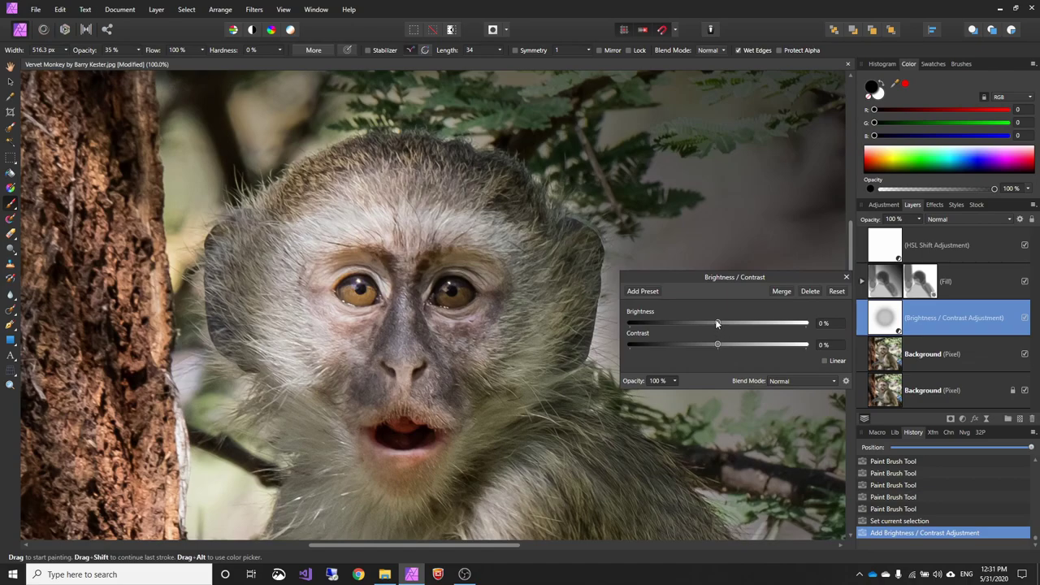
drag(709, 323, 663, 322)
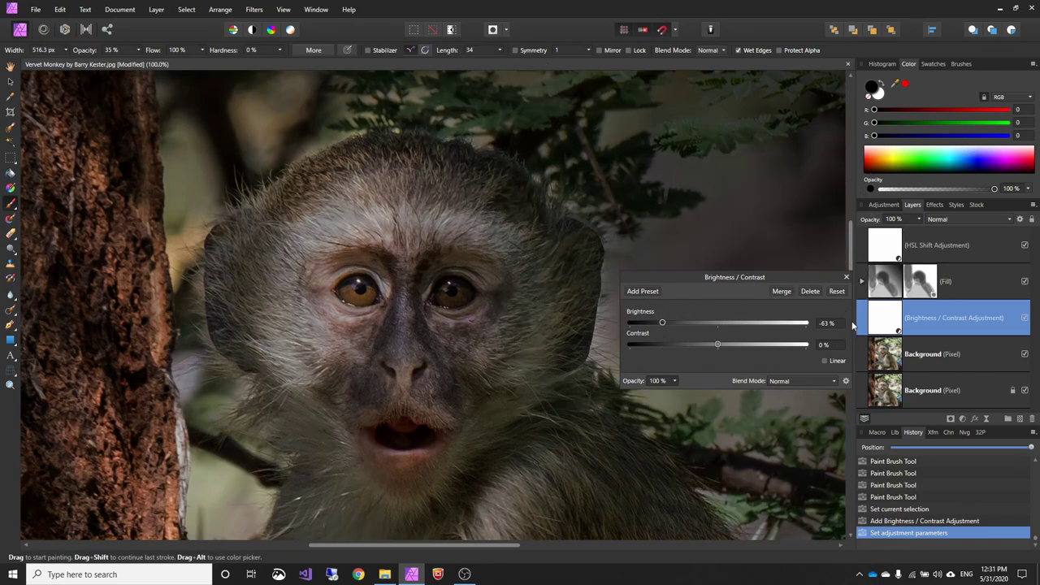
click(846, 278)
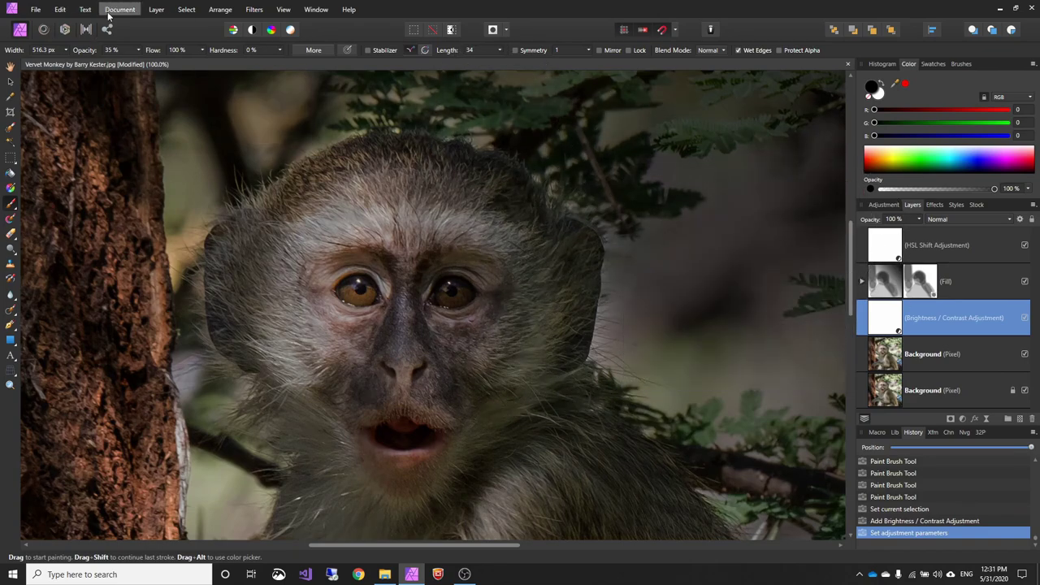
click(148, 12)
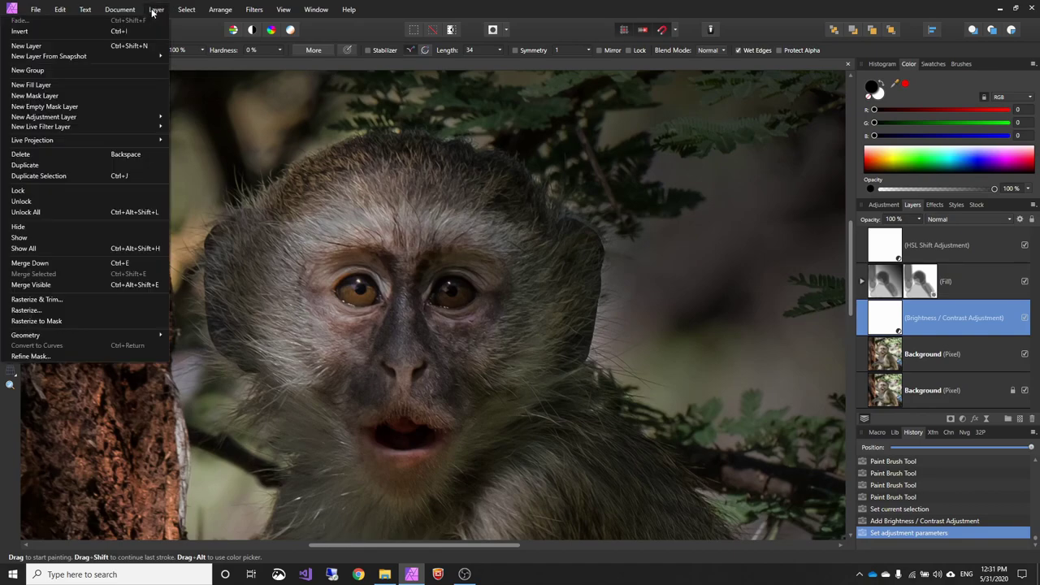
click(93, 32)
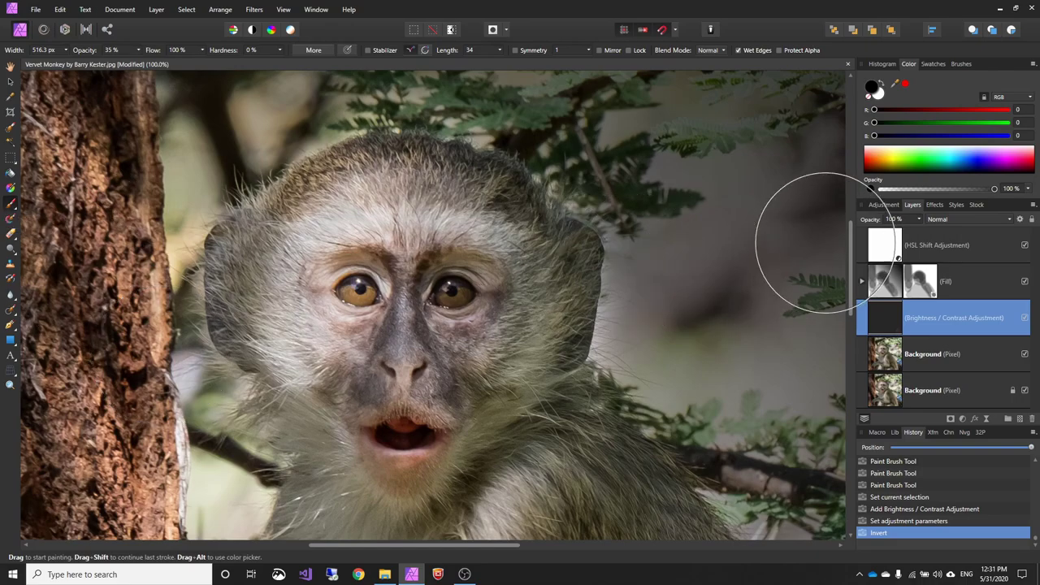
Paint white at 26% brush opacity on the Brightness and Contrast mask over the bright brow and cheek on the monkey's tree side
click(880, 93)
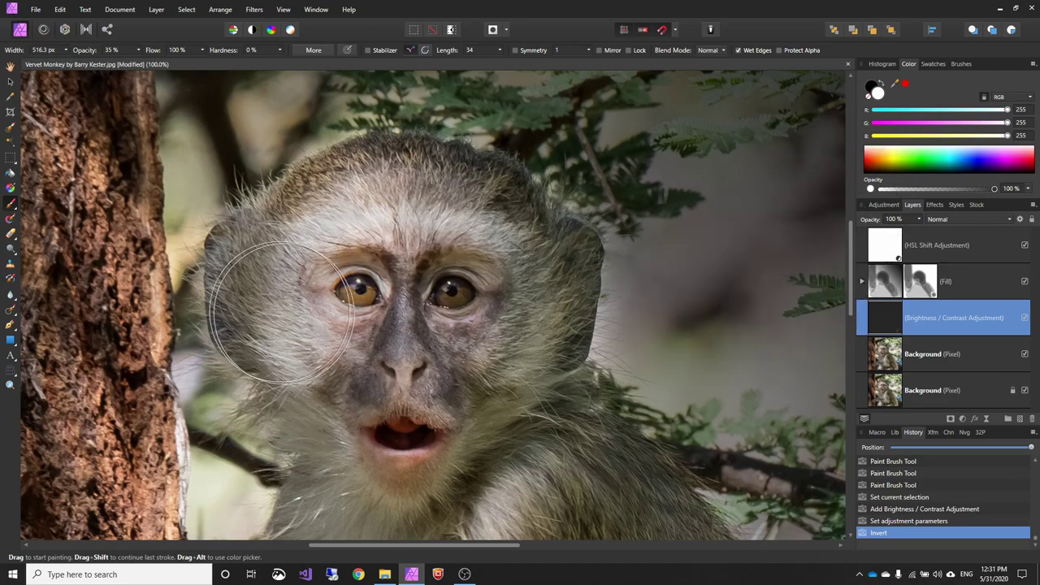
drag(351, 256, 449, 234)
drag(416, 303, 402, 334)
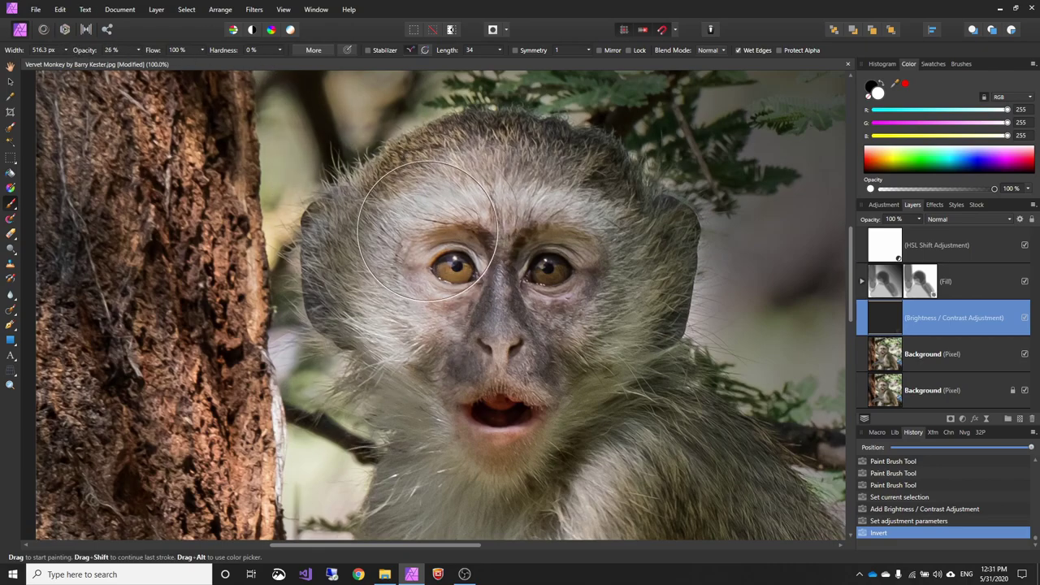
mouse_move(470, 195)
mouse_down()
mouse_move(412, 266)
mouse_move(395, 333)
mouse_up()
mouse_move(428, 229)
mouse_down()
mouse_move(415, 344)
mouse_move(391, 355)
mouse_up()
mouse_move(451, 200)
mouse_down()
mouse_move(403, 281)
mouse_move(410, 332)
mouse_up()
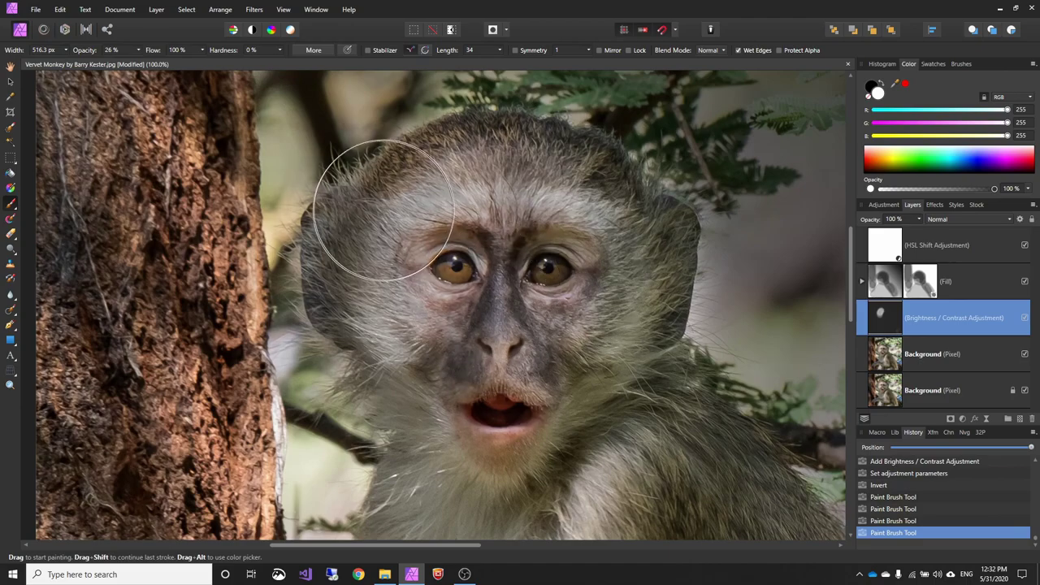
drag(450, 187, 411, 285)
mouse_move(441, 179)
mouse_down()
mouse_move(394, 277)
mouse_move(402, 356)
mouse_up()
mouse_move(470, 190)
mouse_down()
mouse_move(398, 232)
mouse_move(373, 322)
mouse_up()
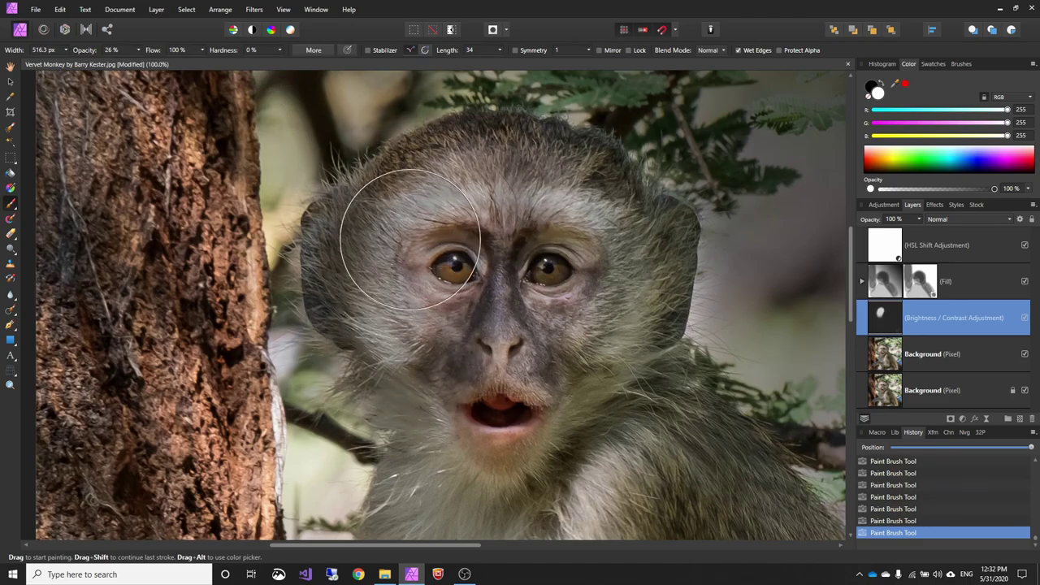
Paint white on the same mask over the bright leg and knee fur along the photo's lower edge
mouse_move(413, 240)
mouse_down()
mouse_move(415, 378)
mouse_move(457, 509)
mouse_up()
click(702, 421)
mouse_move(709, 418)
mouse_down()
mouse_move(699, 130)
mouse_move(709, 78)
mouse_up()
scroll(693, 264, down, 2)
drag(692, 264, 622, 389)
scroll(621, 389, up, 1)
scroll(430, 290, up, 2)
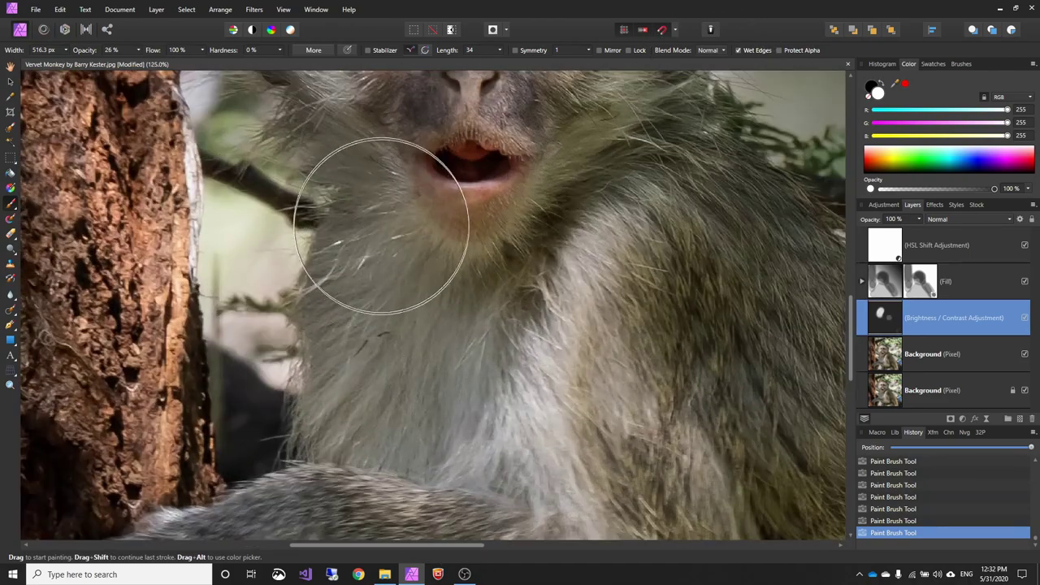
scroll(615, 244, down, 3)
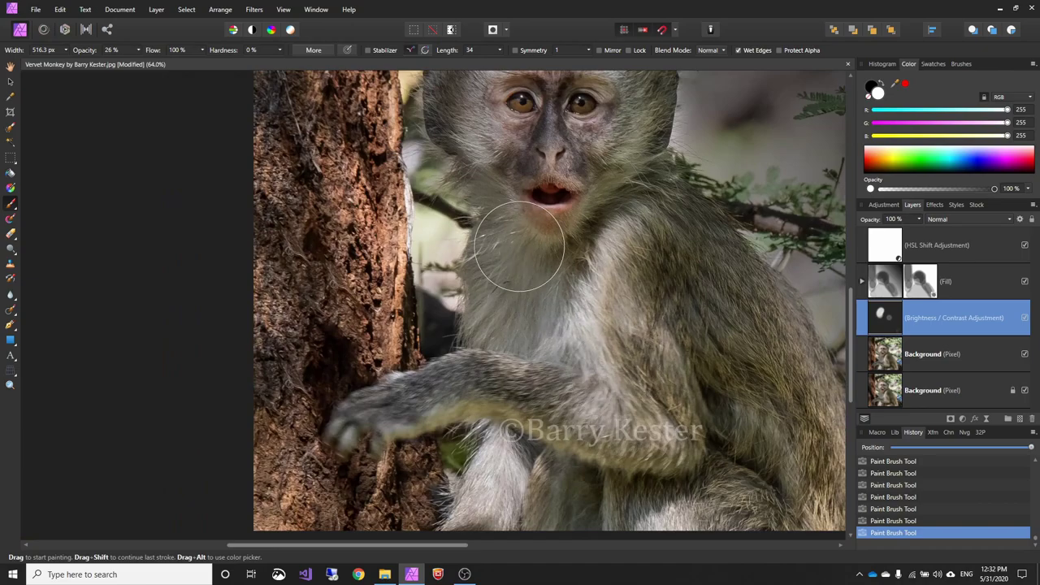
scroll(637, 236, down, 5)
scroll(413, 298, up, 2)
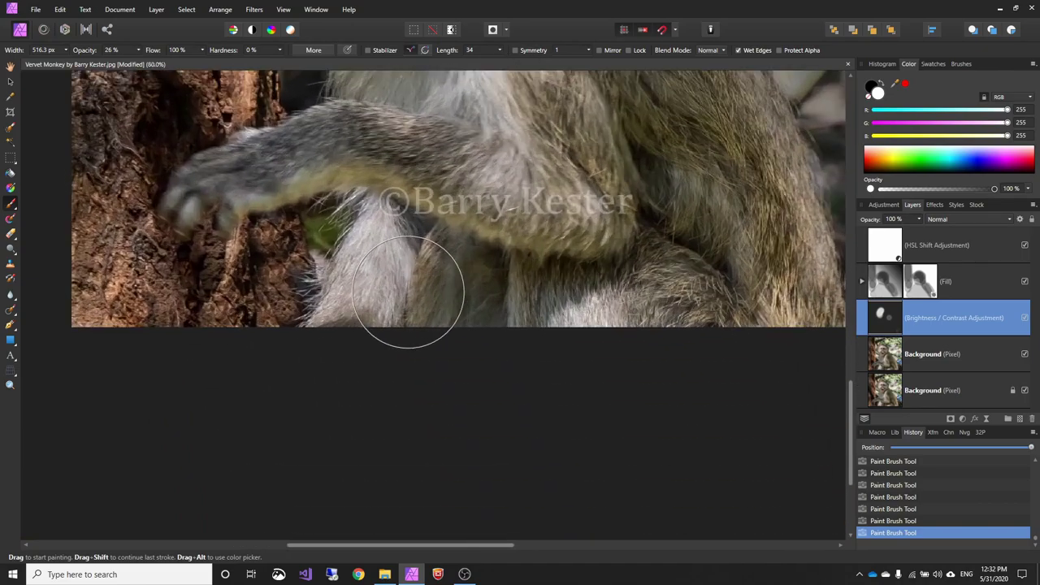
mouse_move(446, 197)
mouse_down()
mouse_move(357, 313)
mouse_move(372, 321)
mouse_move(434, 180)
mouse_move(352, 362)
mouse_move(430, 162)
mouse_up()
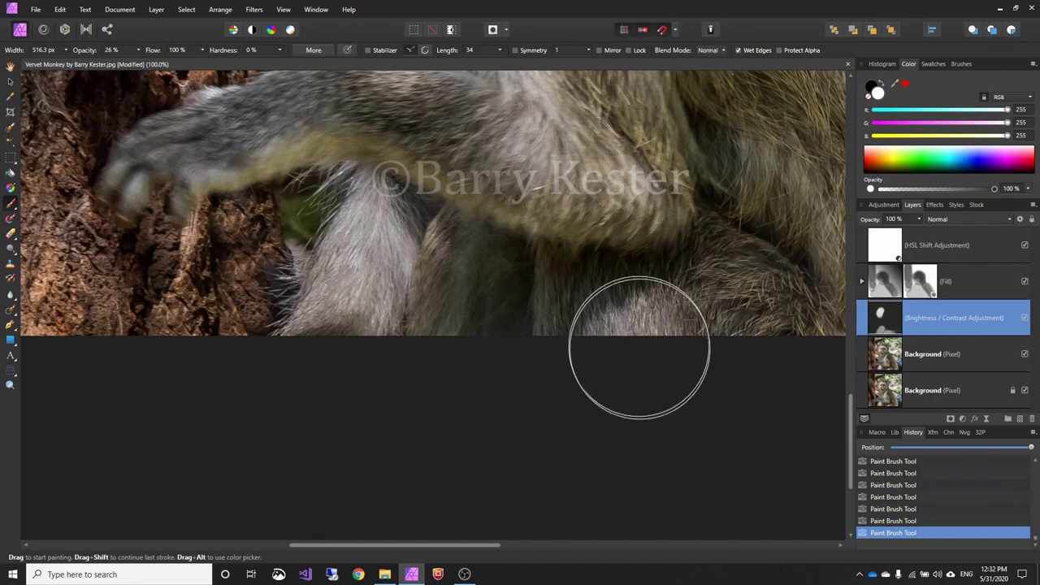
Compare the photo with and without the Brightness and Contrast adjustment around the monkey's face
scroll(572, 274, down, 1)
drag(573, 274, 502, 546)
drag(499, 366, 556, 536)
mouse_move(546, 423)
mouse_down()
mouse_move(545, 401)
mouse_move(547, 434)
mouse_up()
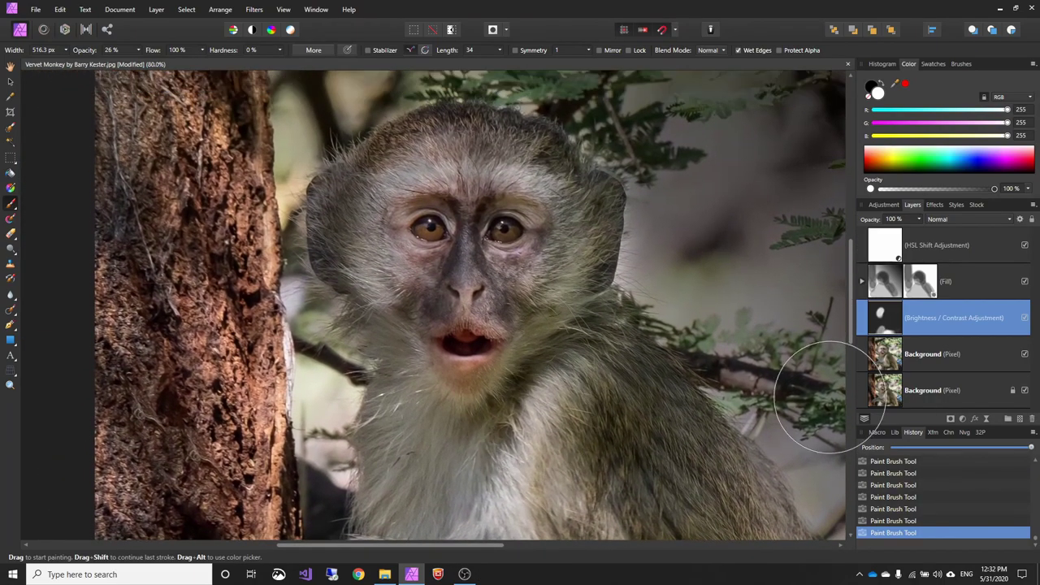
click(1026, 318)
click(1026, 317)
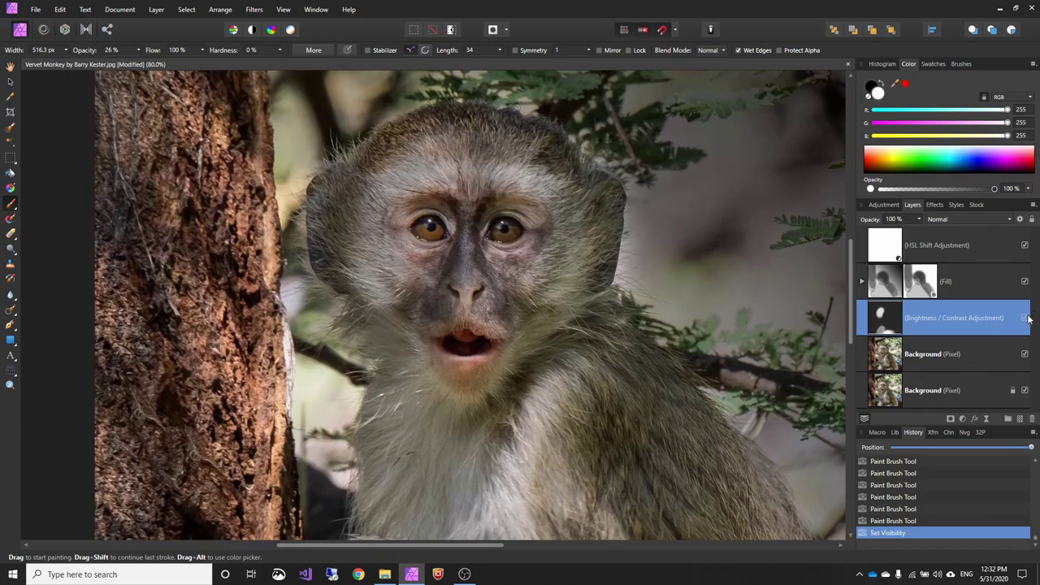
click(1026, 318)
click(1026, 318)
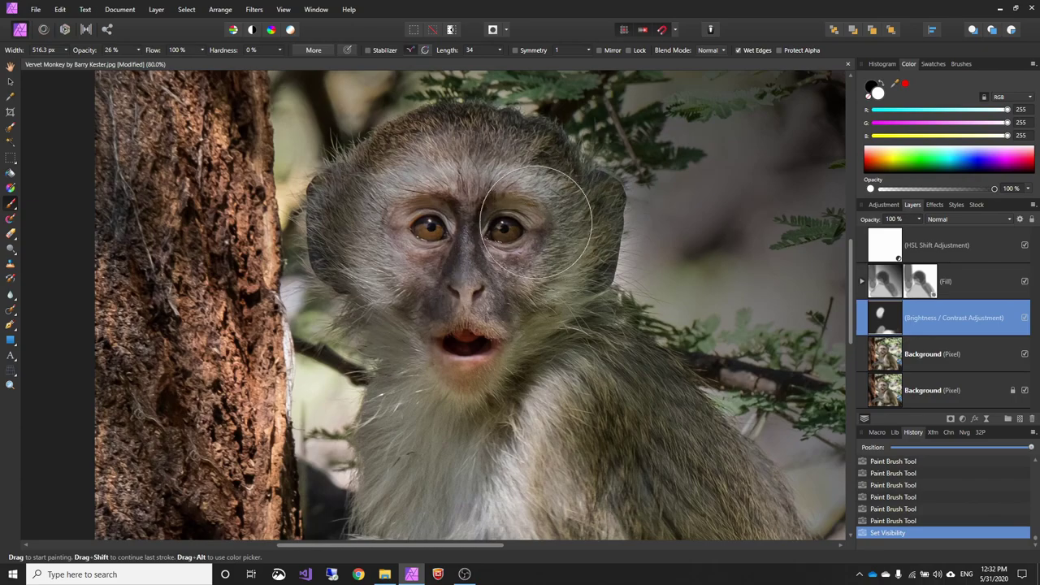
Switch to black and paint the darkening back out of the mask around the eye and cheek farther from the tree
click(878, 86)
drag(550, 221, 514, 283)
drag(527, 210, 521, 285)
mouse_move(537, 194)
mouse_down()
mouse_move(519, 277)
mouse_move(544, 187)
mouse_move(527, 165)
mouse_move(521, 289)
mouse_move(517, 169)
mouse_move(522, 285)
mouse_up()
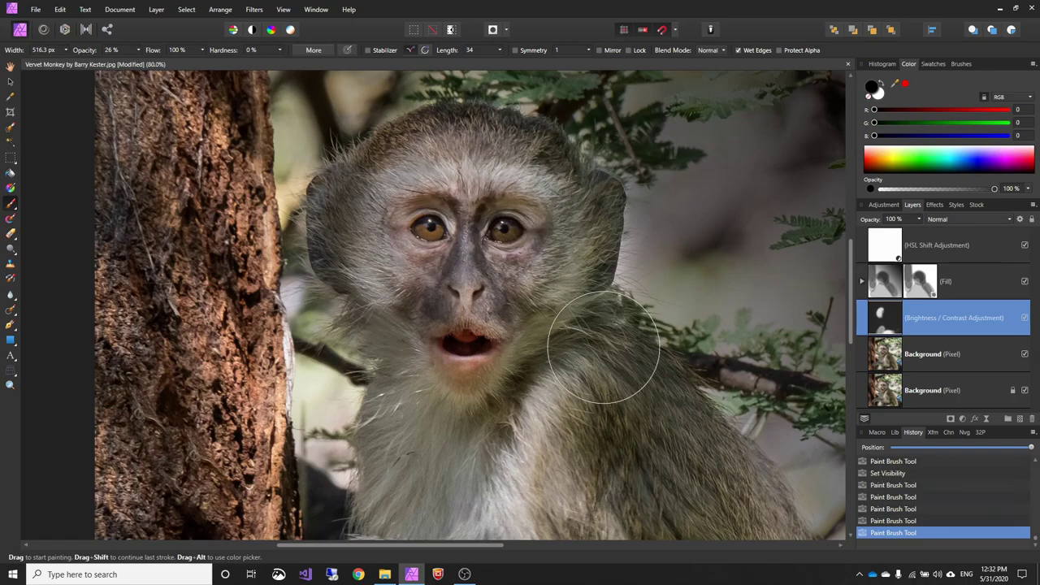
Check the corrected mask by toggling the Brightness and Contrast adjustment and examining the face close up
click(1025, 318)
click(1028, 316)
click(1028, 316)
click(1028, 316)
scroll(471, 294, down, 2)
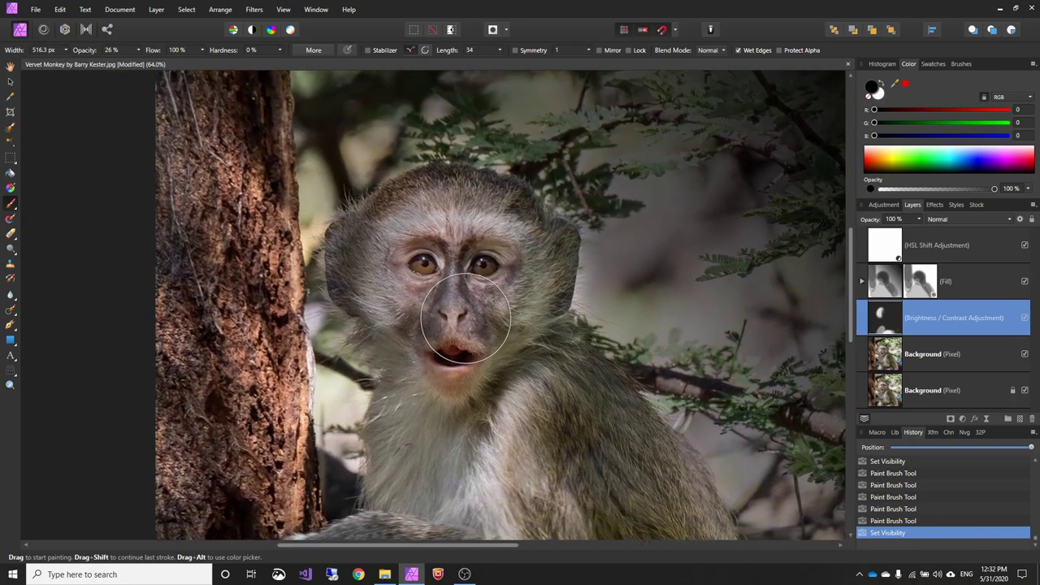
scroll(477, 358, up, 2)
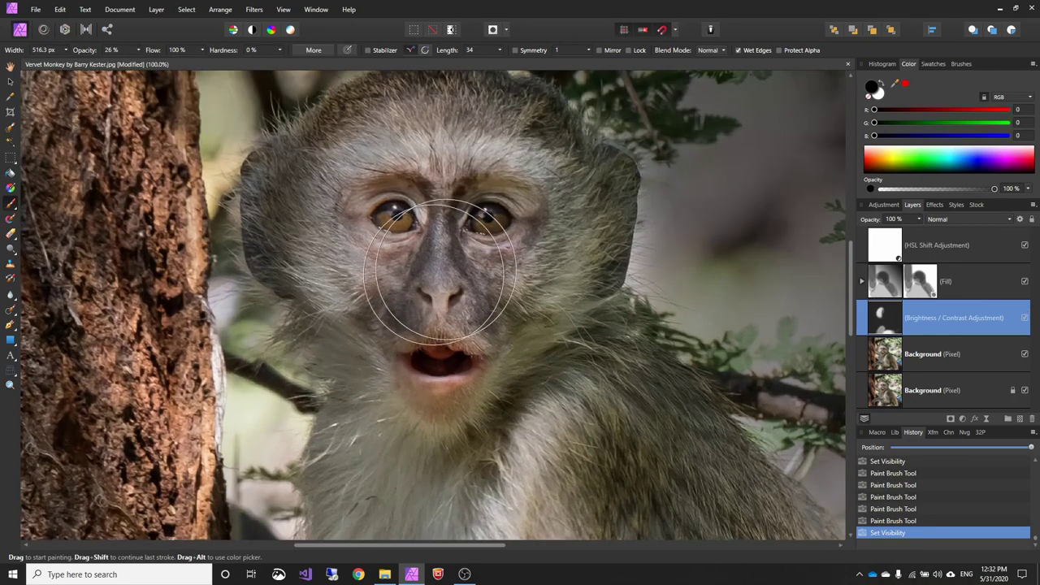
drag(463, 267, 477, 376)
scroll(482, 339, up, 3)
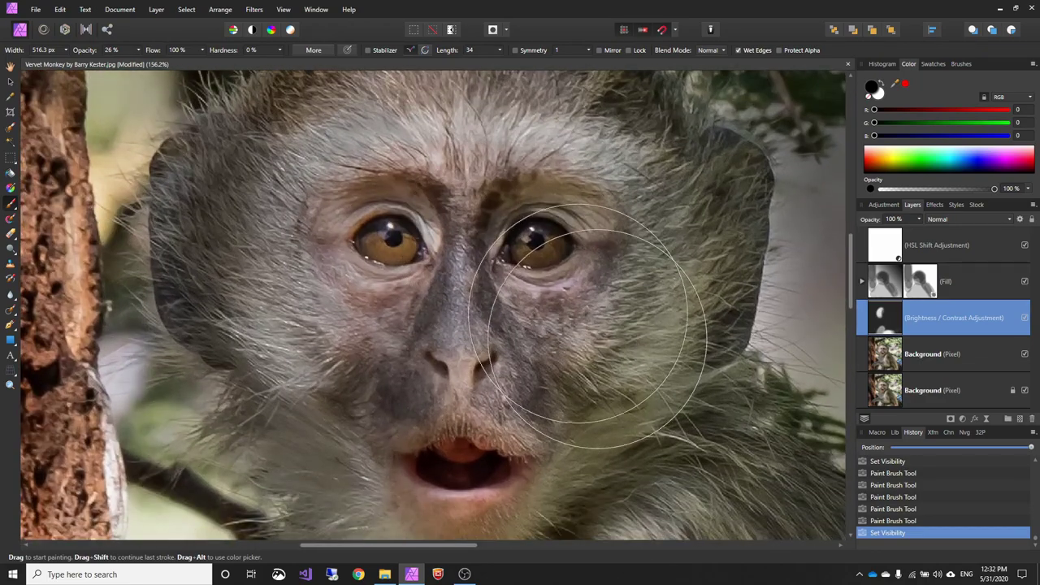
drag(565, 376, 549, 420)
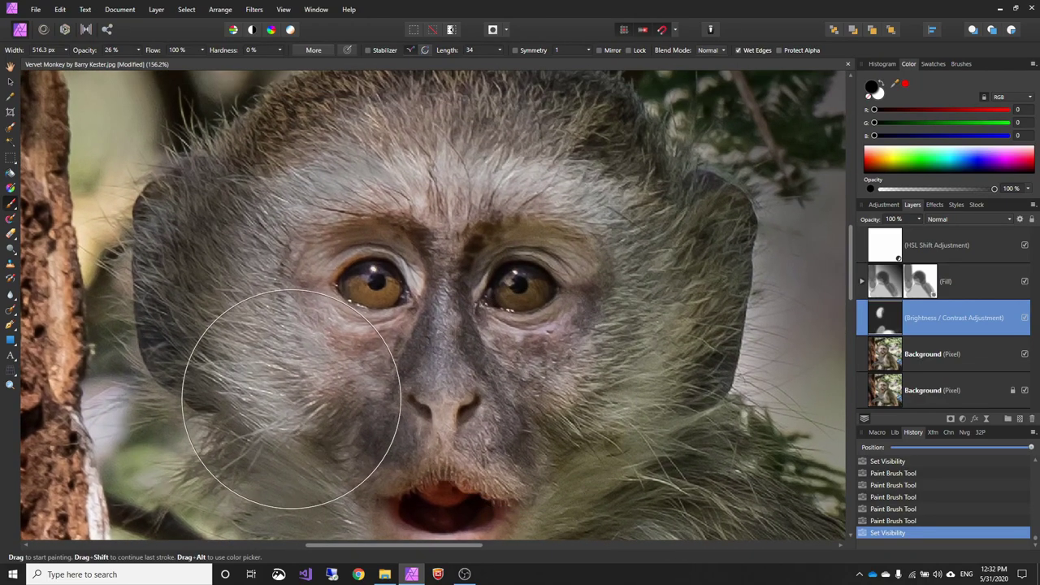
Select both of the monkey's eyes on the retouched Background layer with the Selection Brush
click(886, 362)
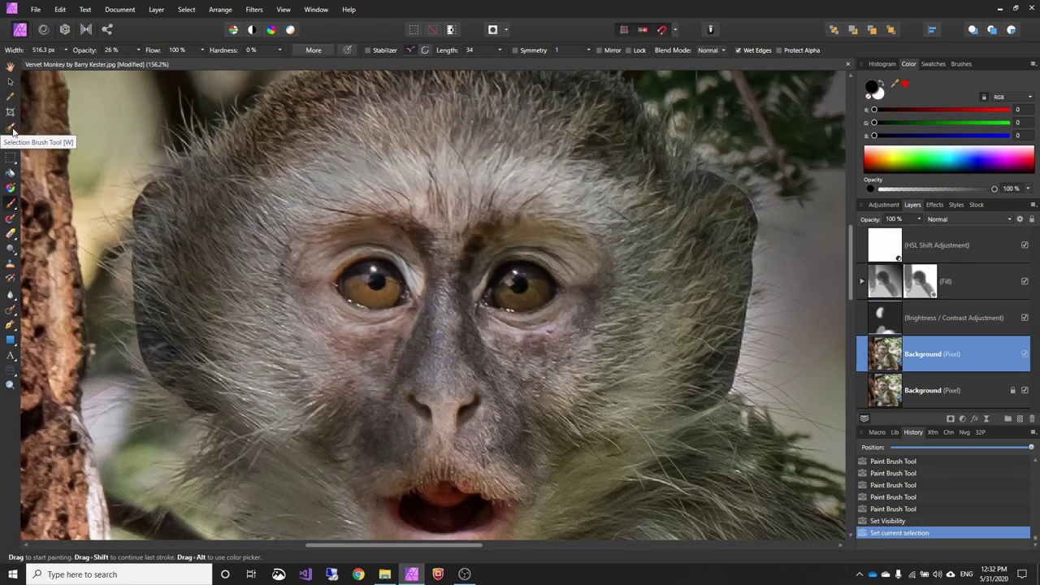
click(16, 128)
scroll(373, 281, up, 2)
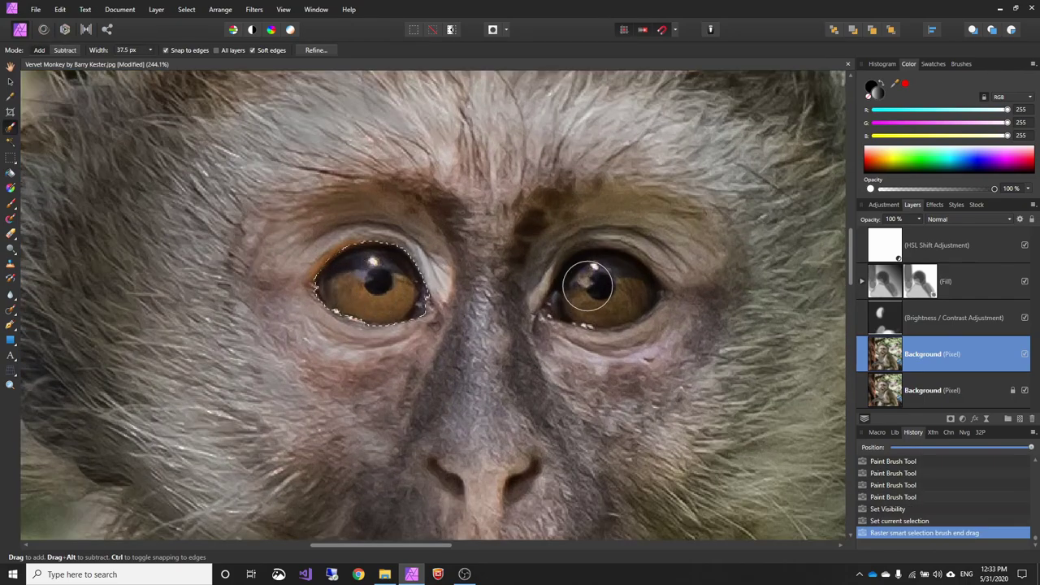
Refine the eye selection by painting the eye farther from the tree as foreground
click(316, 49)
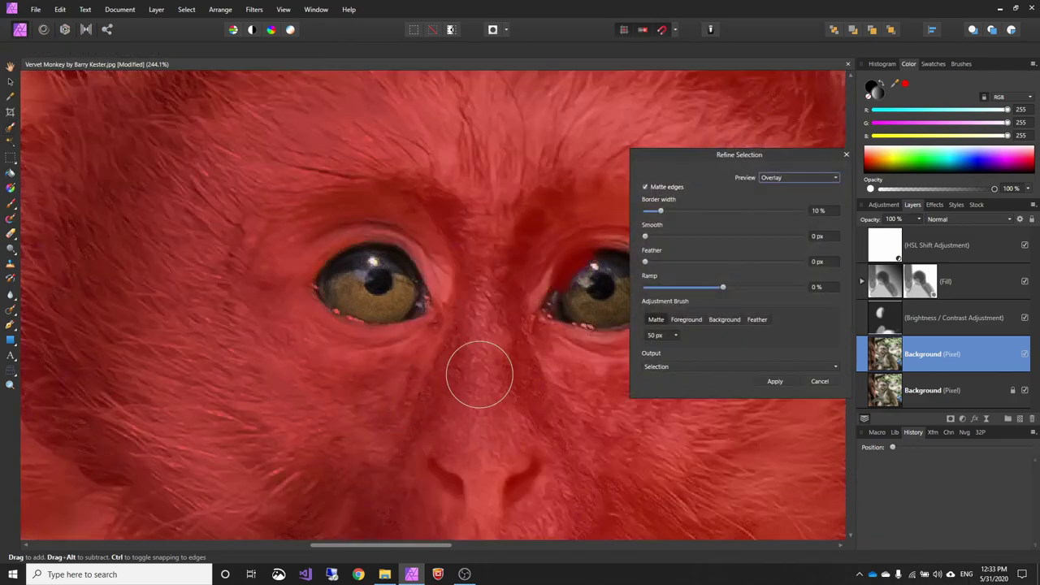
drag(489, 371, 257, 392)
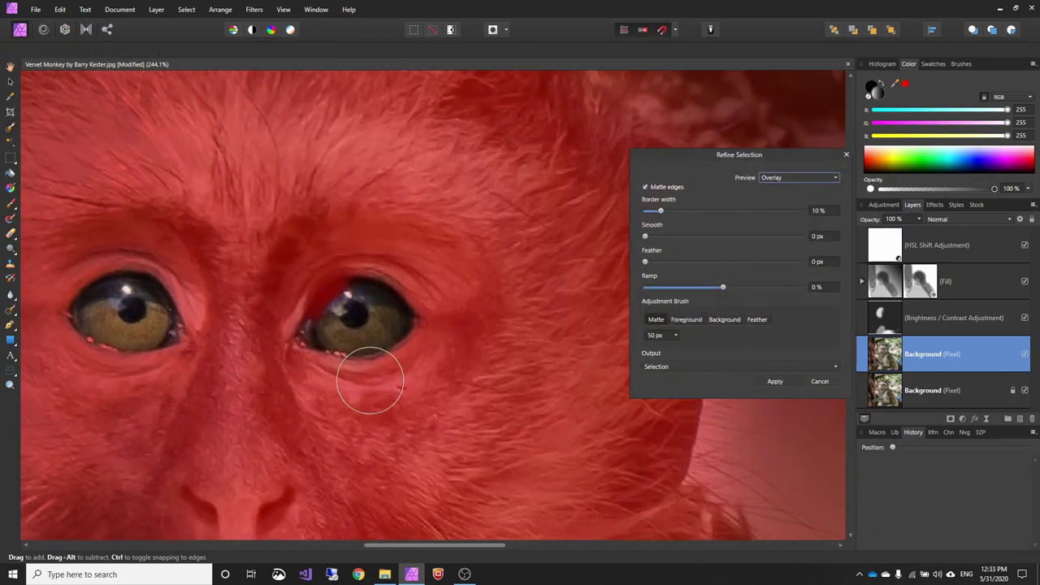
click(710, 318)
click(687, 321)
mouse_move(352, 324)
mouse_down()
mouse_move(370, 355)
mouse_move(353, 334)
mouse_up()
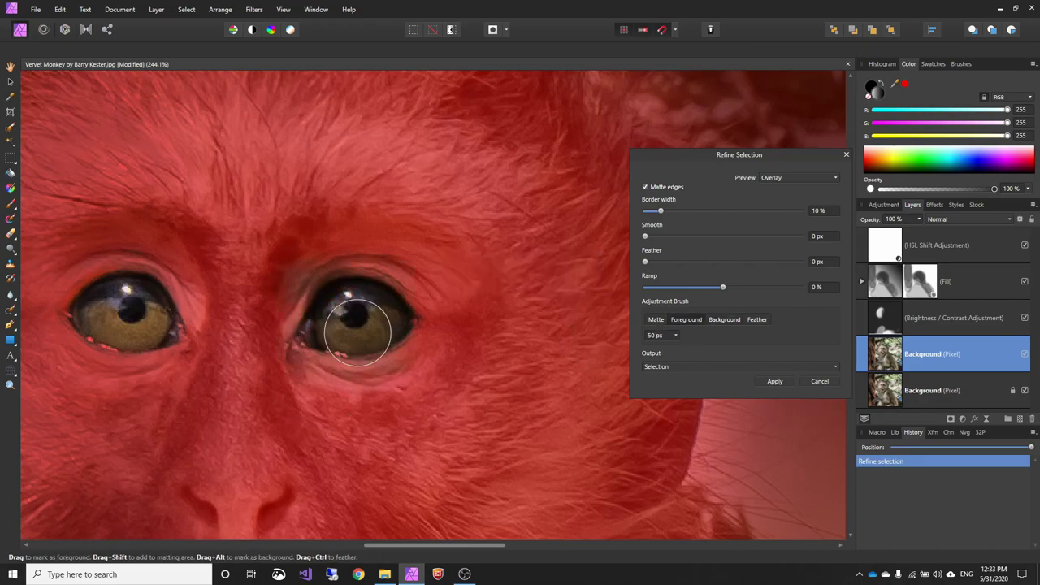
scroll(317, 426, left, 5)
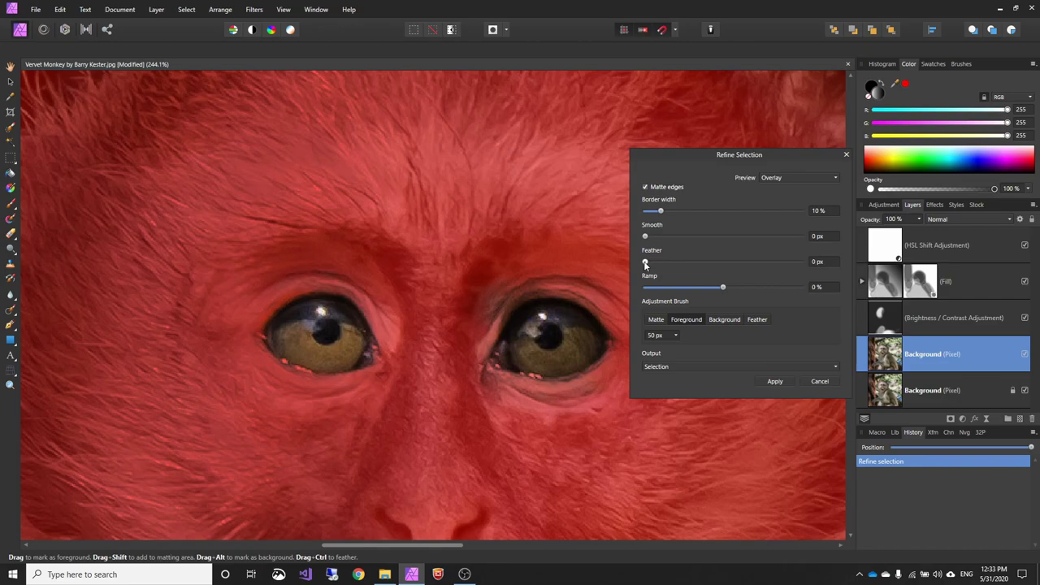
Feather the refined eye selection by 3.8 px and apply the refinement
drag(644, 262, 649, 263)
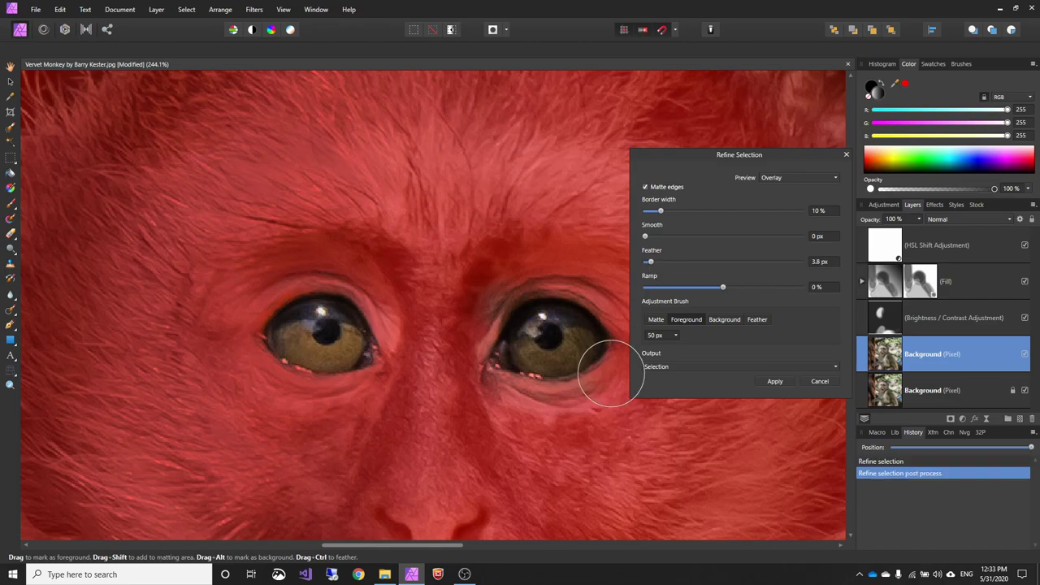
drag(748, 154, 675, 180)
click(703, 407)
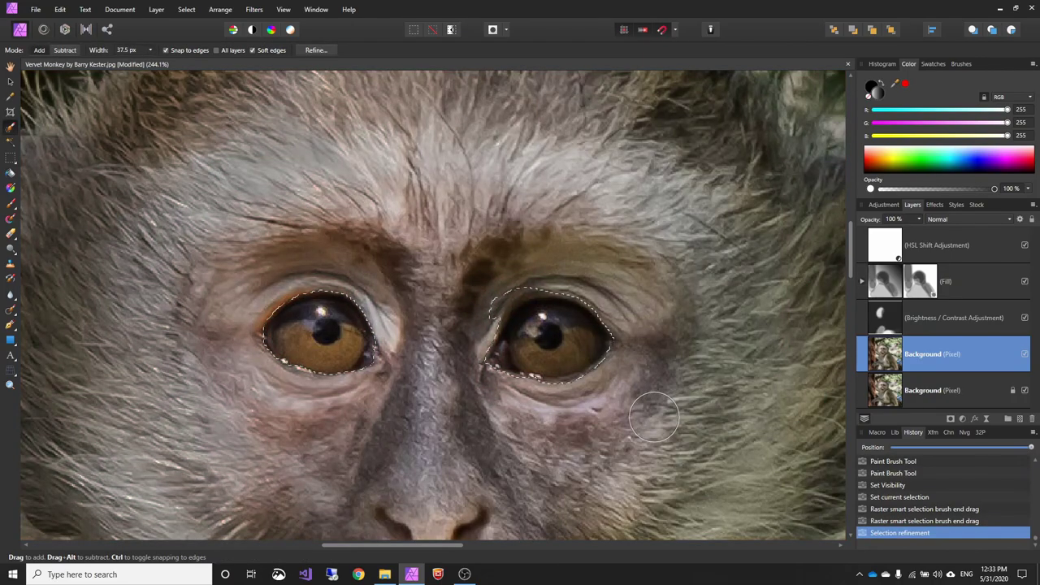
Add an HSL adjustment limited to the selected eyes, directly above the retouched Background layer
scroll(554, 403, down, 5)
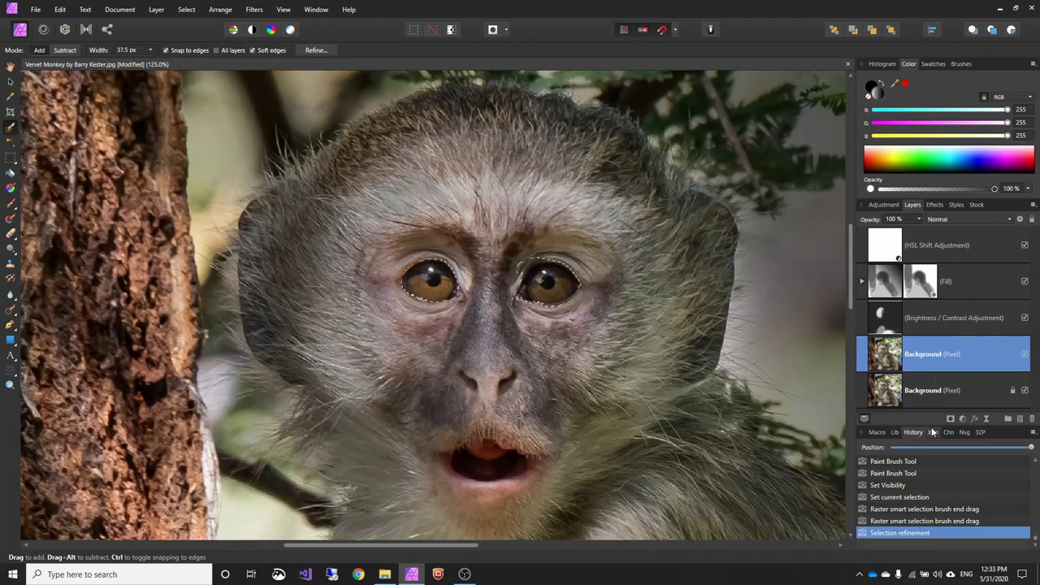
click(968, 420)
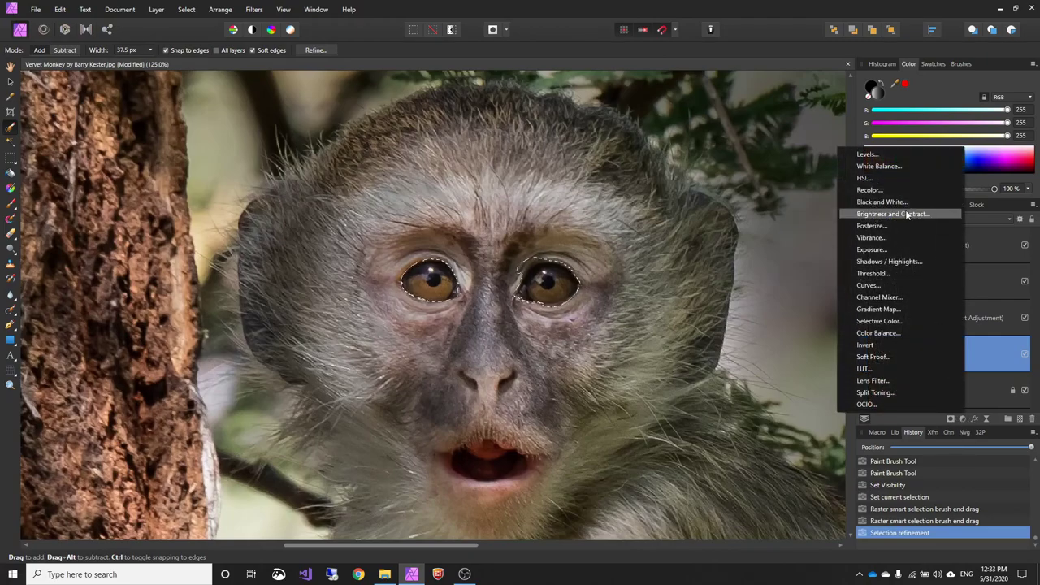
click(886, 179)
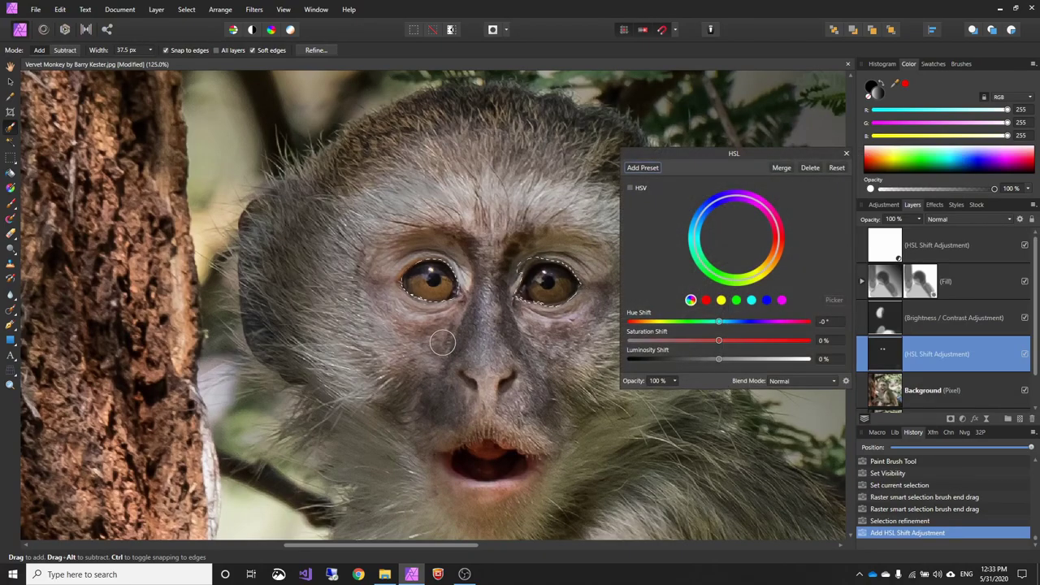
scroll(442, 342, up, 2)
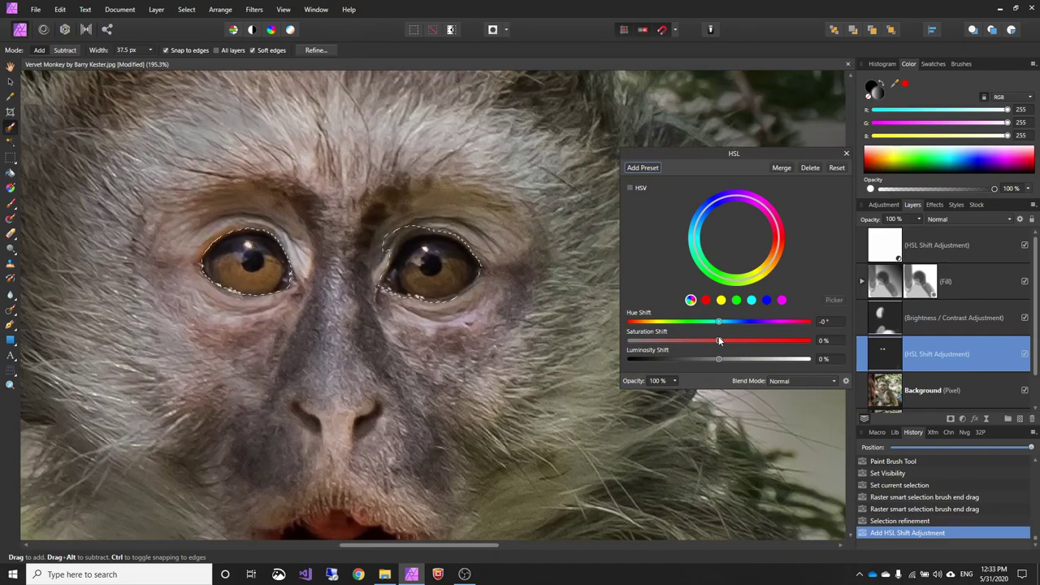
Set the eyes' saturation shift to 42% and luminosity shift to 14%, then close the HSL settings
drag(720, 339, 731, 342)
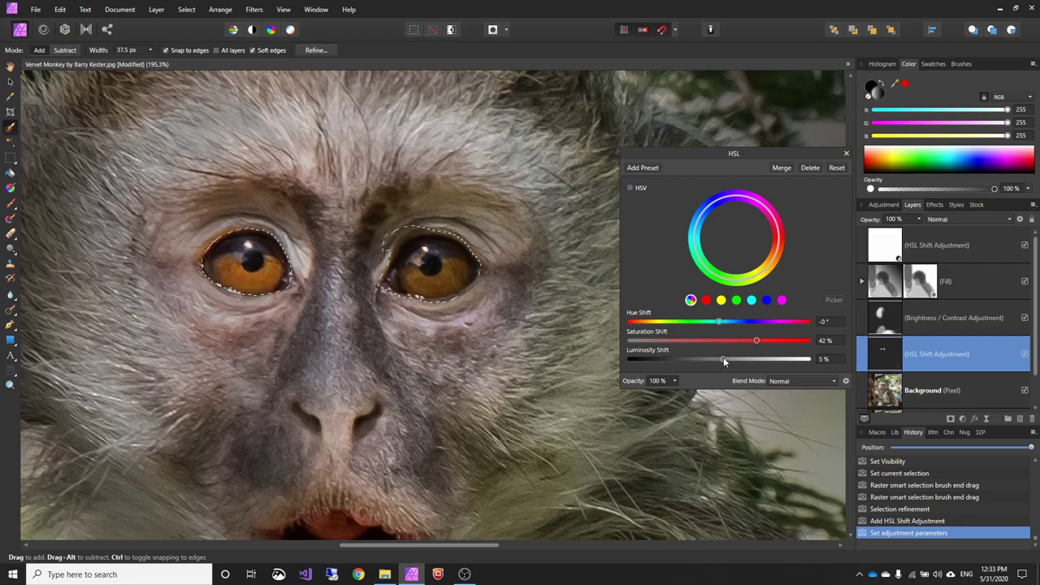
drag(726, 361, 733, 360)
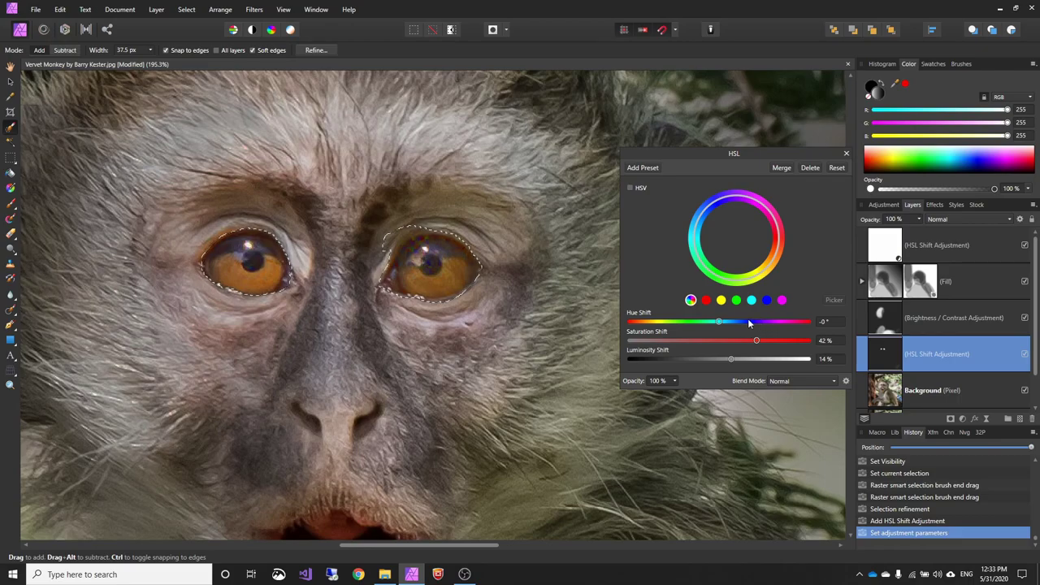
drag(719, 324, 741, 318)
click(846, 153)
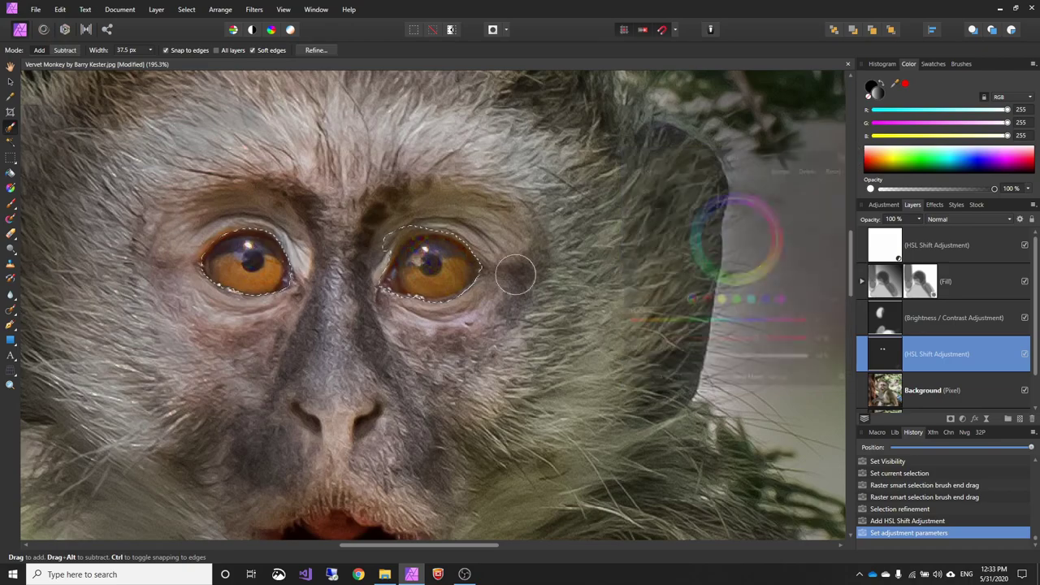
scroll(495, 272, down, 3)
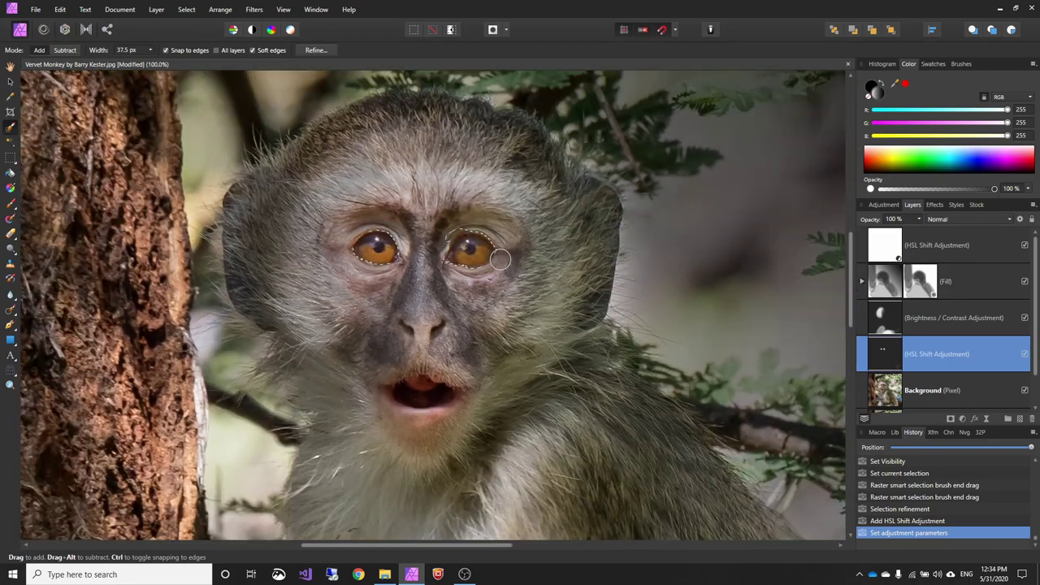
drag(578, 281, 598, 292)
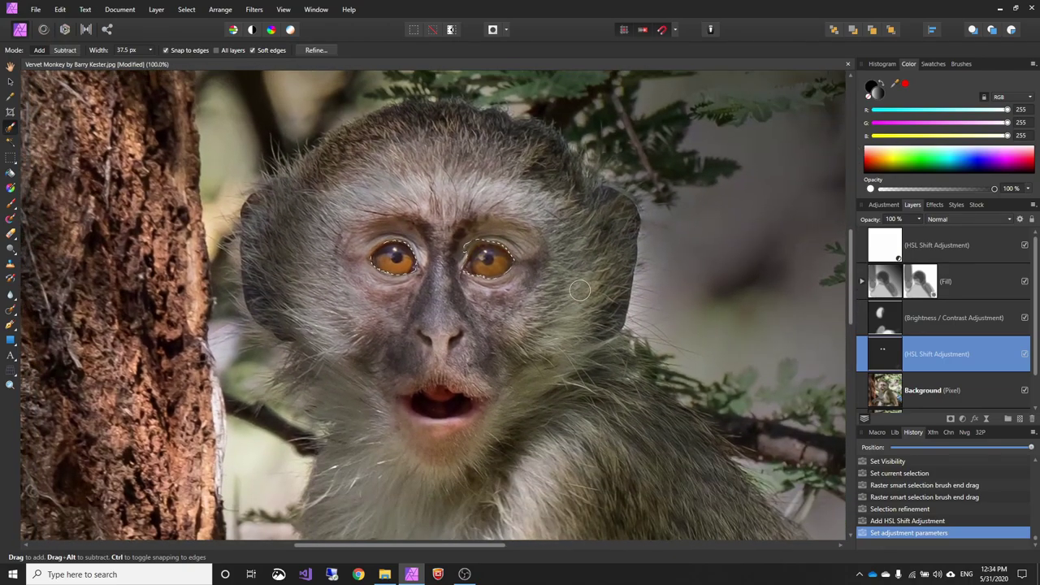
Add a live High Pass filter limited to the selected eyes on the retouched Background layer, with Linear Light blending
click(957, 403)
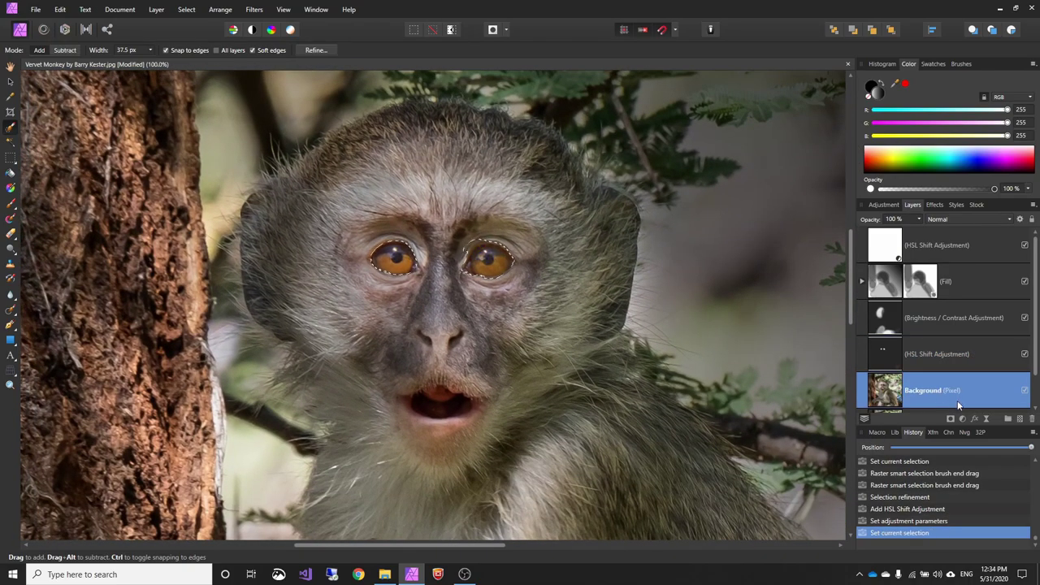
click(975, 418)
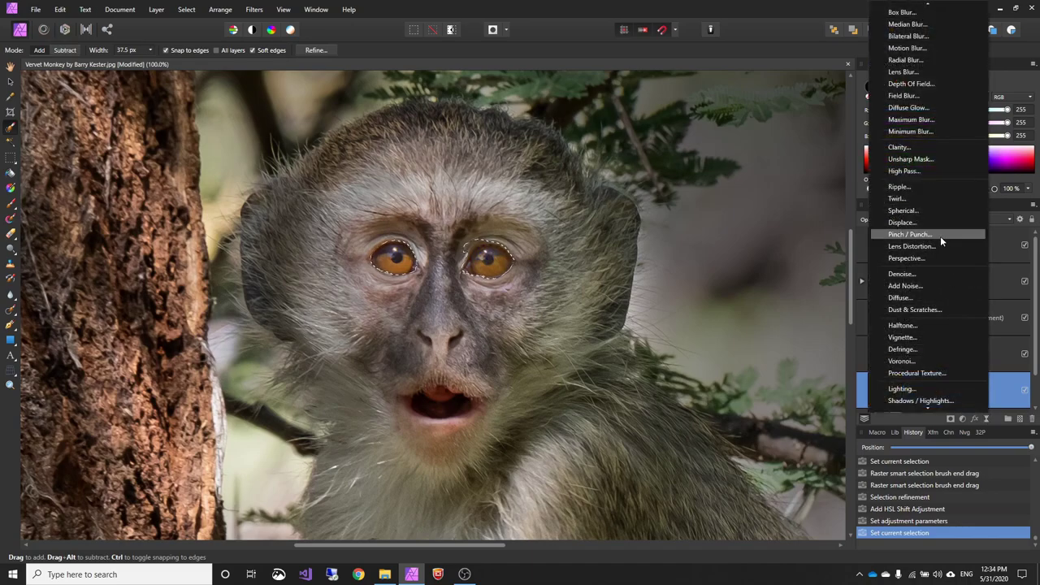
click(920, 171)
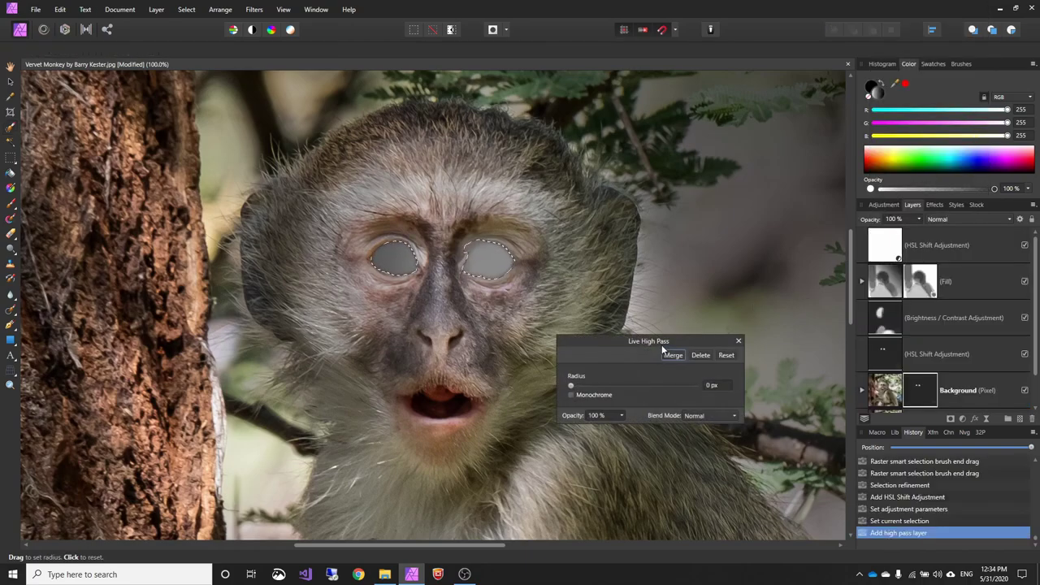
drag(661, 345, 735, 218)
scroll(491, 220, up, 6)
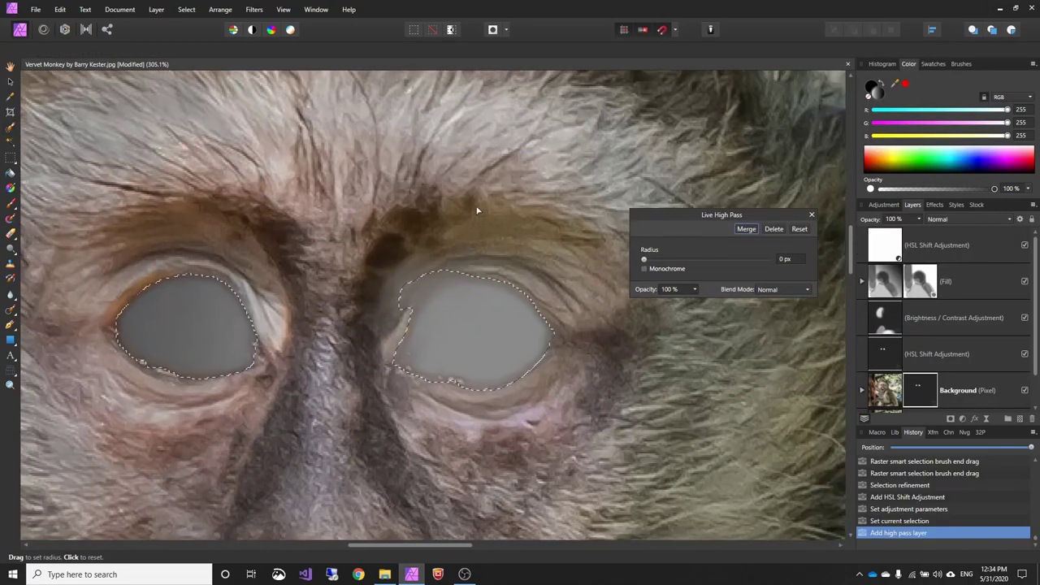
drag(474, 202, 443, 147)
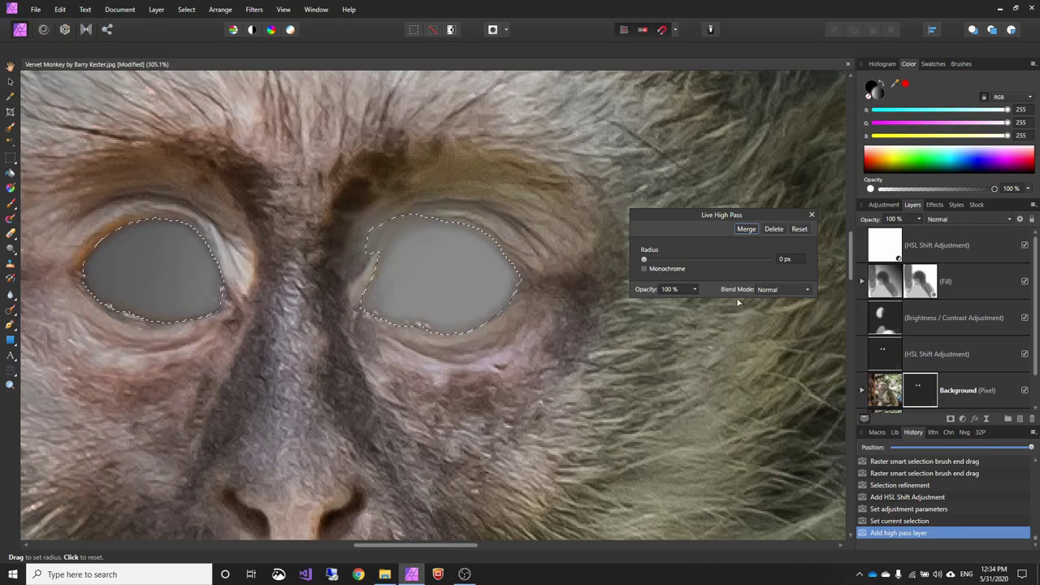
click(782, 290)
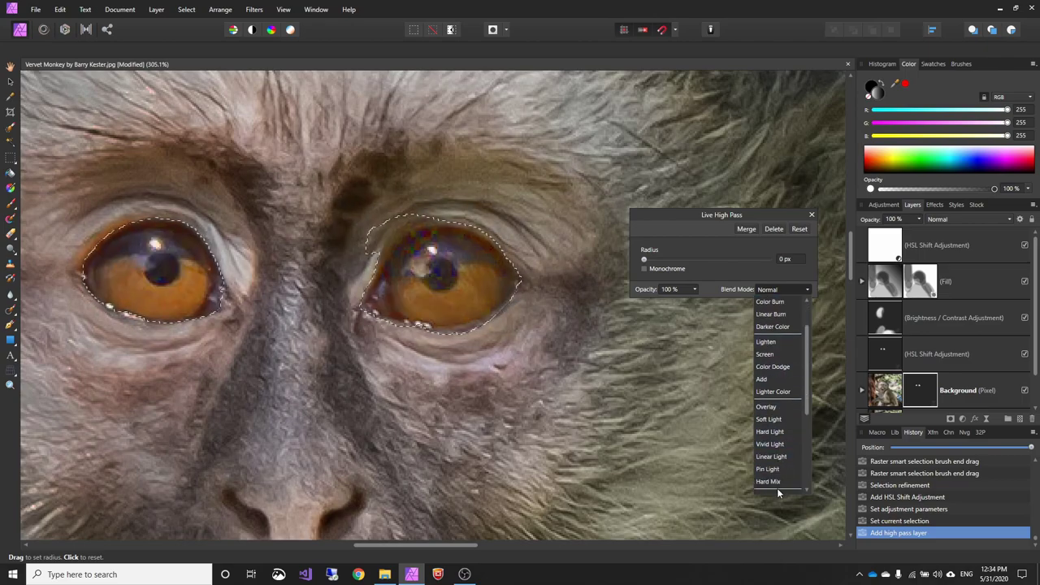
click(771, 456)
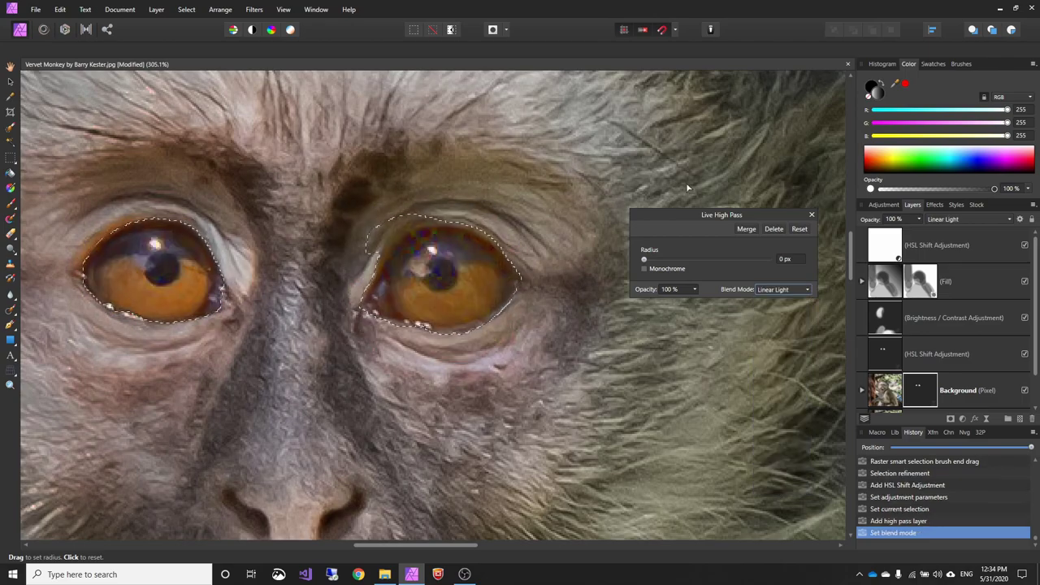
Set the eyes' High Pass radius to 0.5 px, close the filter settings and deselect the eyes
mouse_move(647, 261)
mouse_down()
mouse_move(702, 264)
mouse_move(677, 263)
mouse_move(689, 274)
mouse_move(654, 270)
mouse_up()
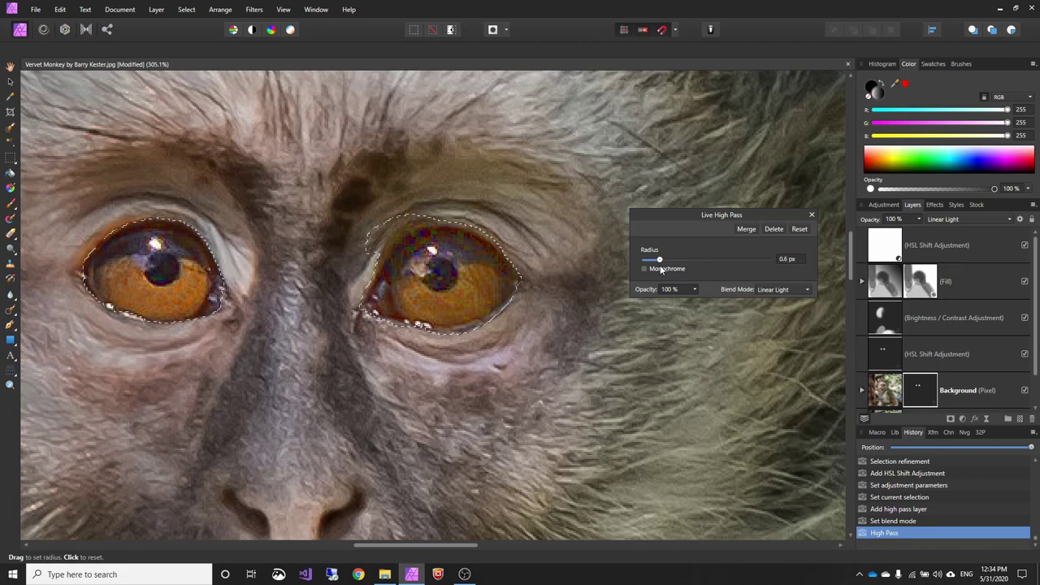
drag(663, 265, 594, 267)
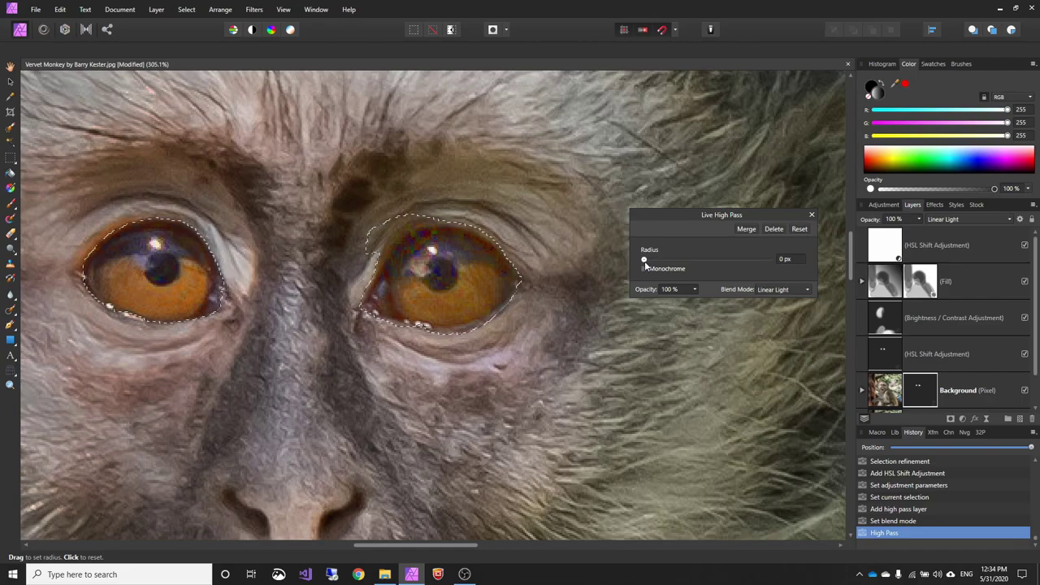
drag(645, 261, 660, 261)
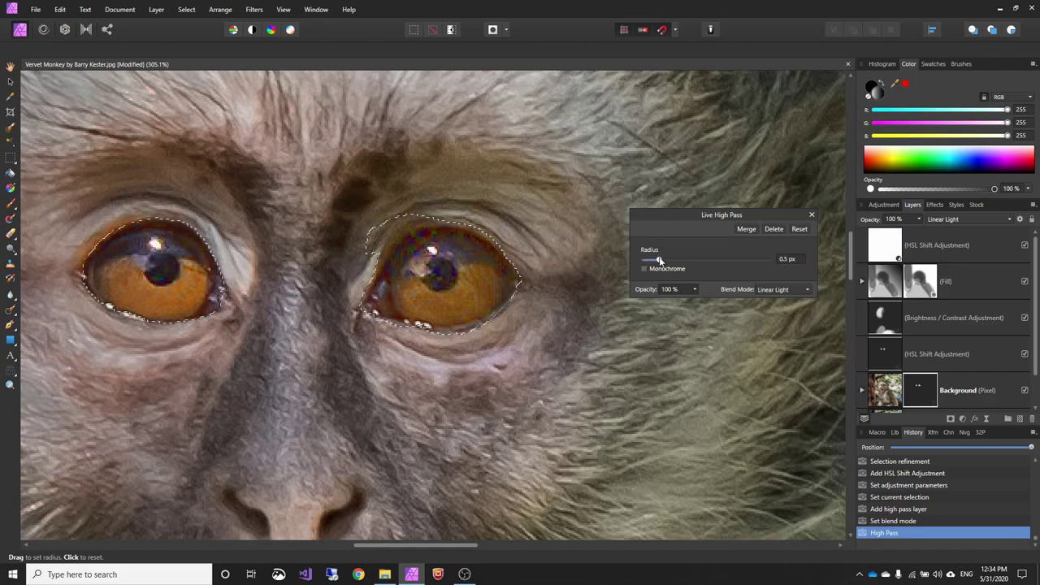
click(810, 216)
click(436, 31)
Compare the eyes with and without their HSL adjustment, leaving the adjustment visible
scroll(487, 181, down, 5)
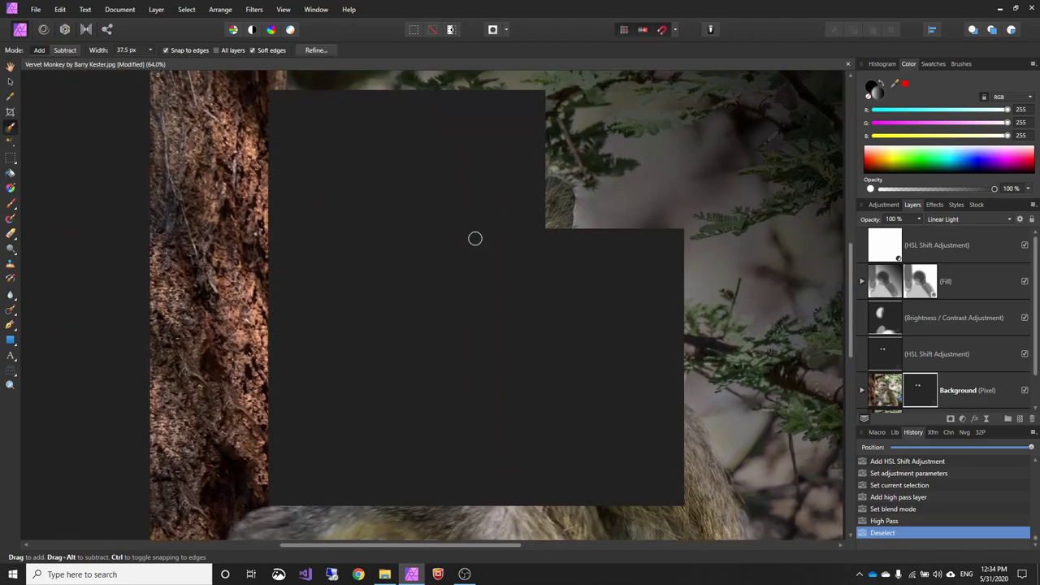
scroll(476, 239, down, 2)
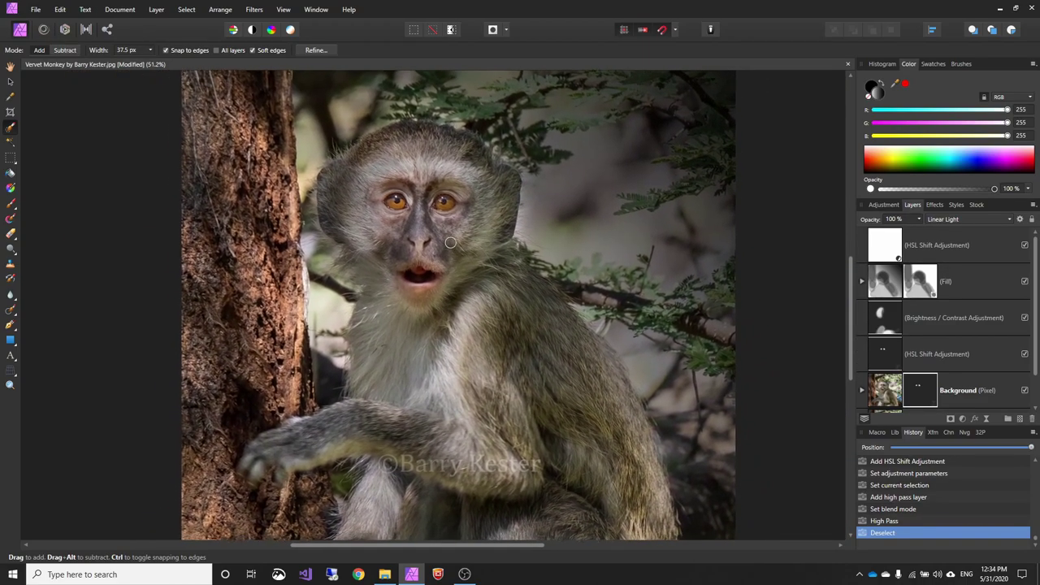
mouse_move(451, 242)
mouse_down()
mouse_move(462, 231)
mouse_move(452, 239)
mouse_up()
scroll(453, 236, down, 1)
scroll(457, 242, up, 1)
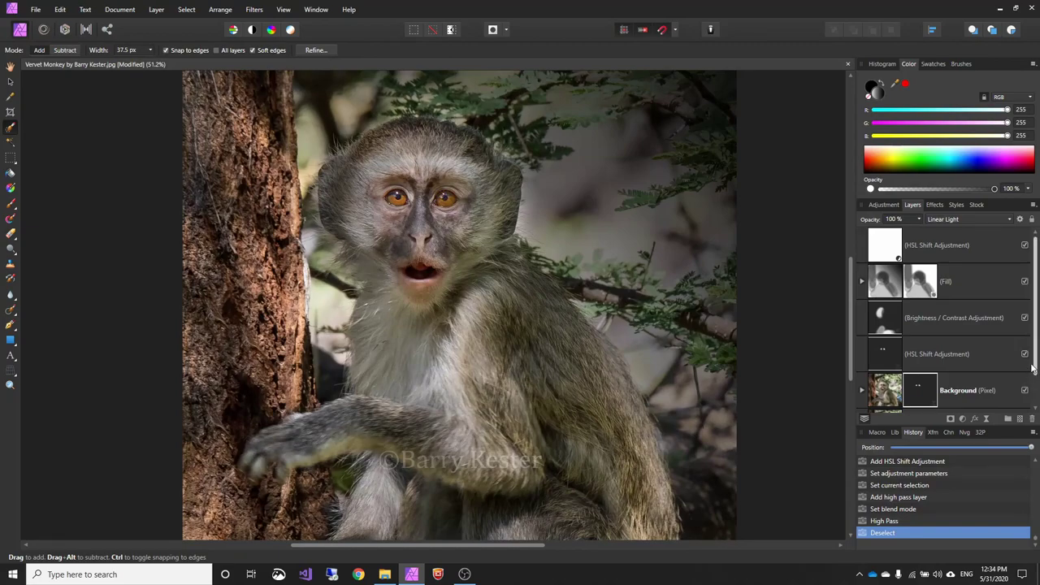
click(1025, 354)
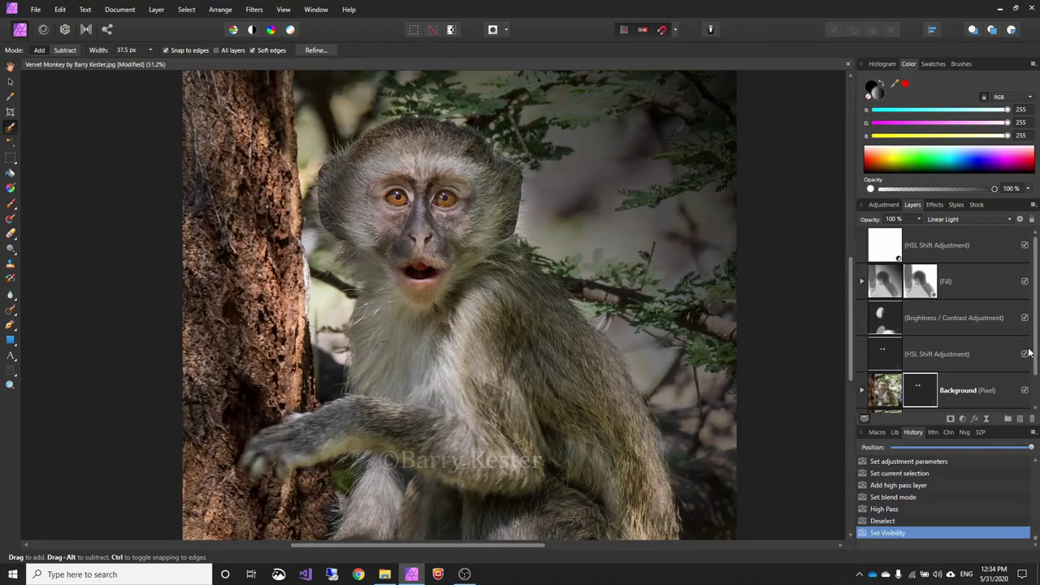
click(1025, 354)
click(1025, 354)
Add a Curves adjustment directly above the retouched Background layer
scroll(638, 266, down, 2)
scroll(638, 266, up, 1)
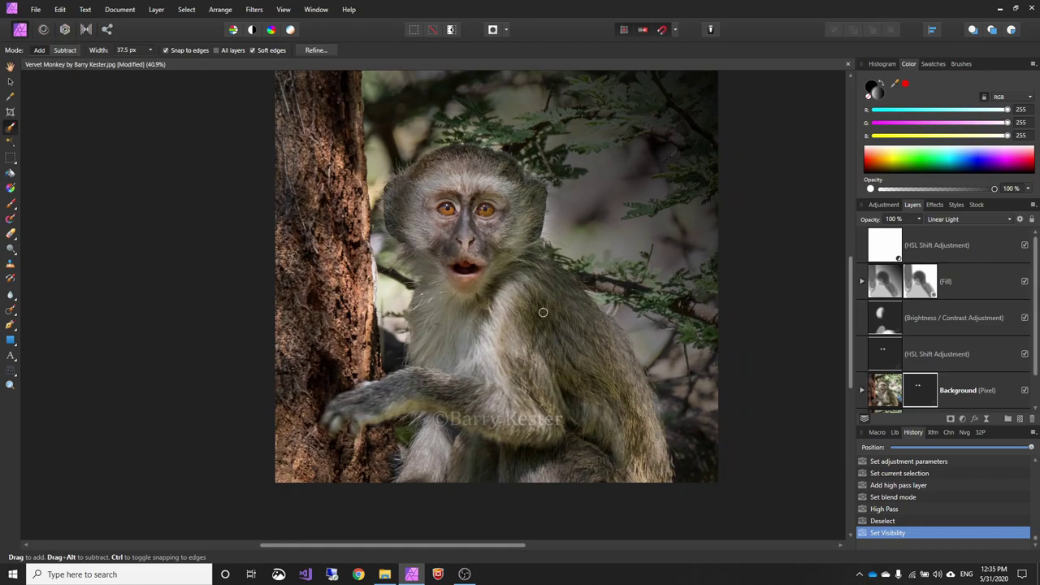
drag(570, 184, 544, 200)
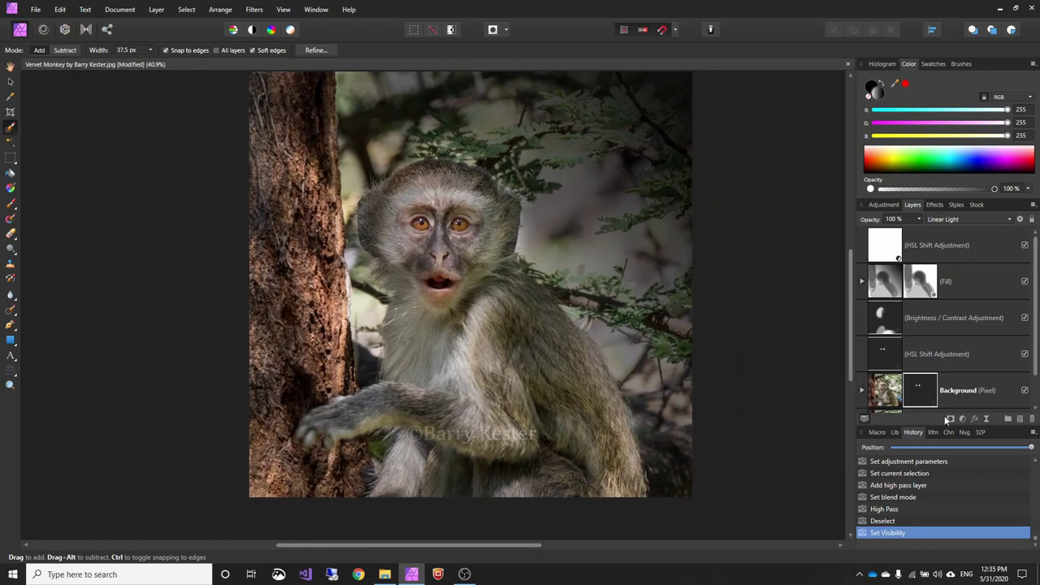
click(891, 393)
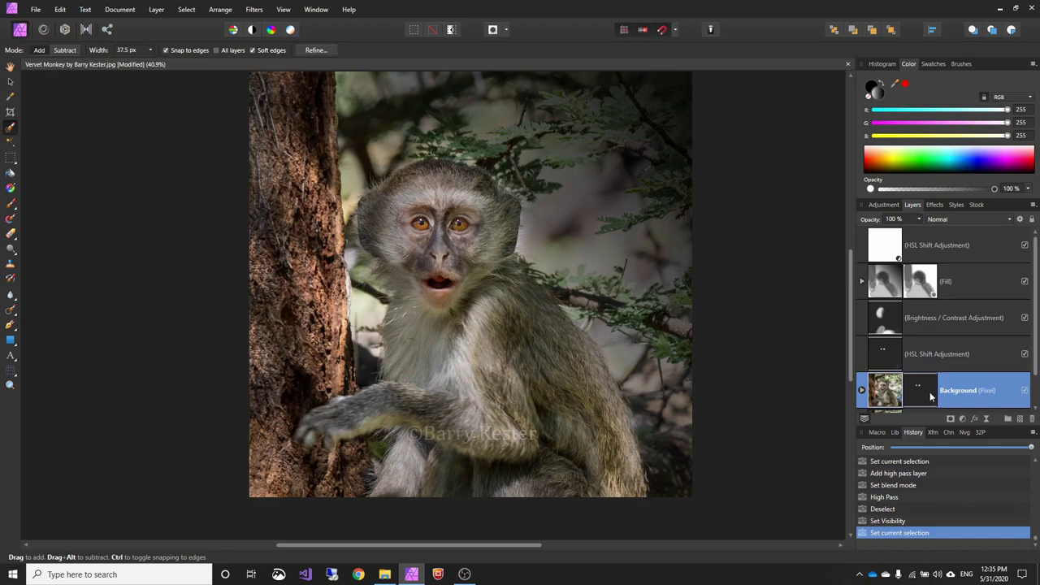
click(962, 418)
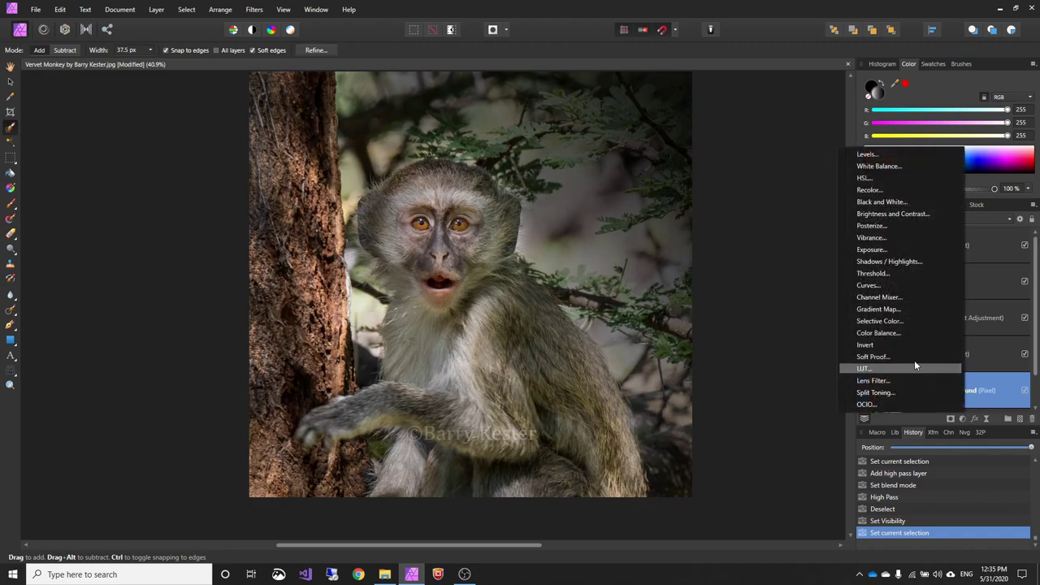
click(884, 287)
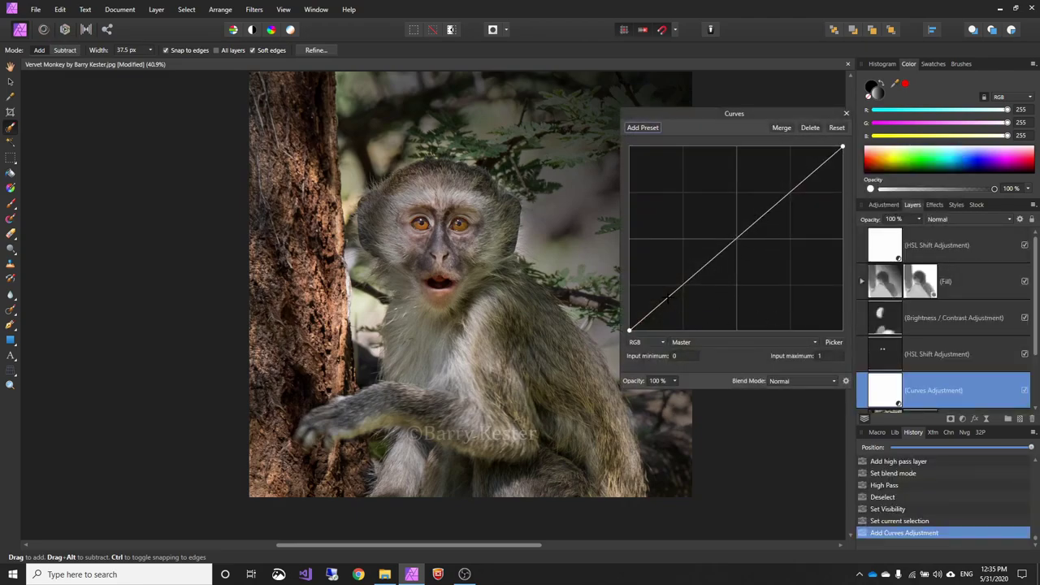
Try lifting the shadows on the master curve while holding the highlights at the baseline, and reset the curve
drag(667, 296, 660, 299)
drag(722, 115, 850, 98)
mouse_move(911, 169)
mouse_down()
mouse_move(916, 184)
mouse_move(935, 161)
mouse_move(911, 179)
mouse_up()
drag(818, 103, 884, 104)
scroll(559, 153, up, 3)
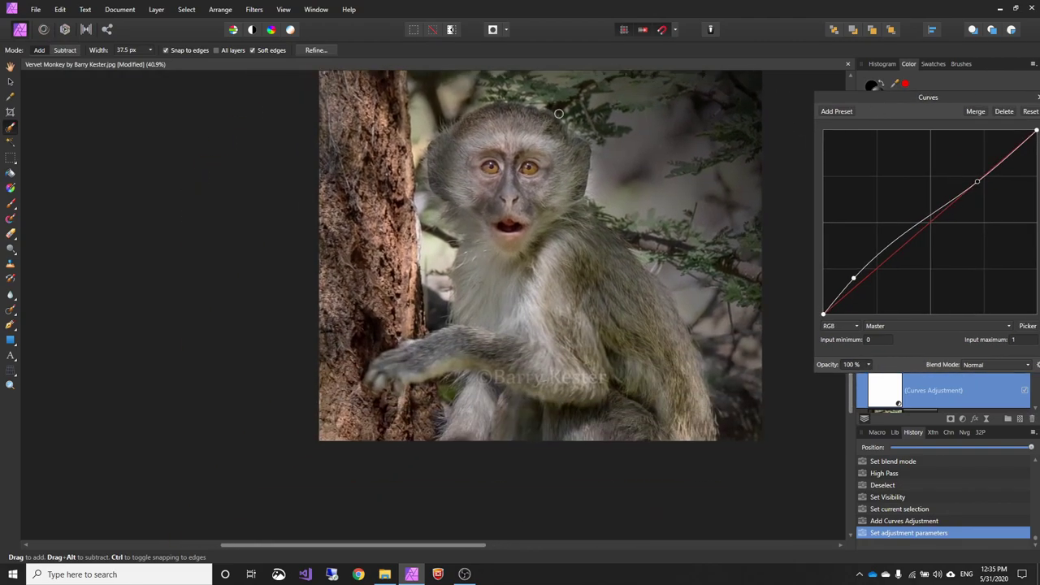
scroll(559, 152, down, 3)
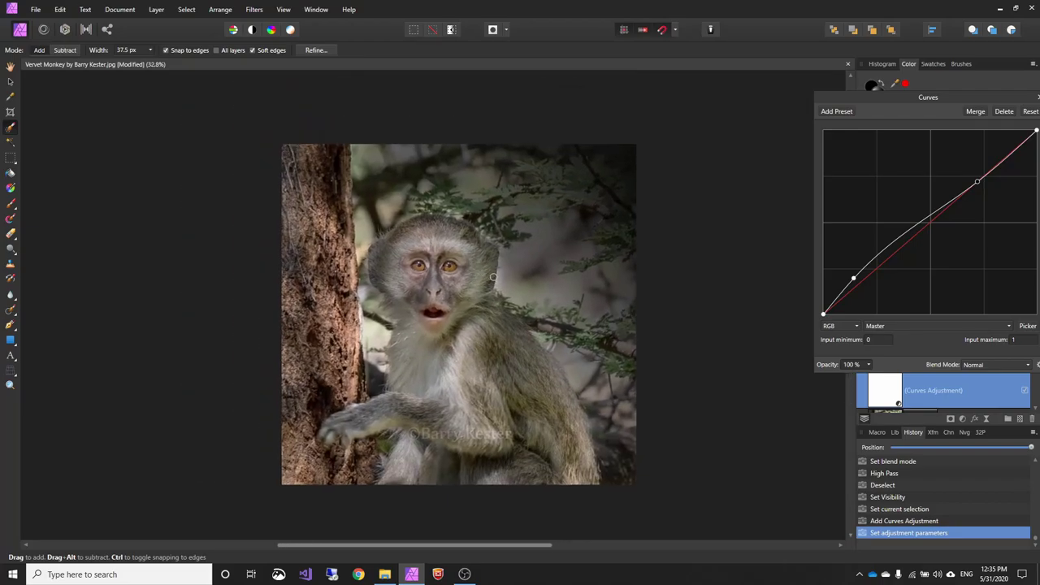
drag(855, 277, 855, 278)
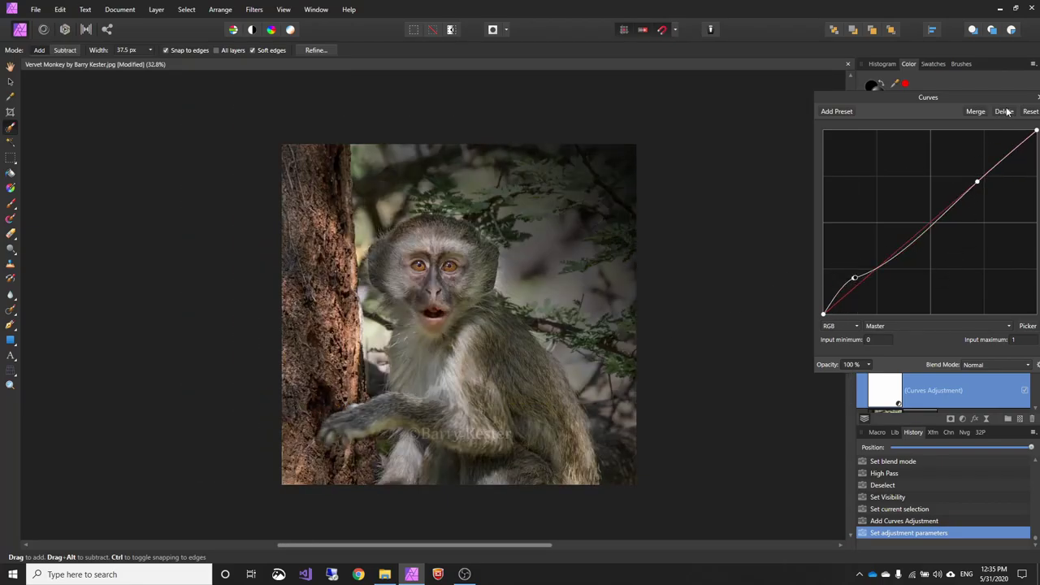
click(1030, 111)
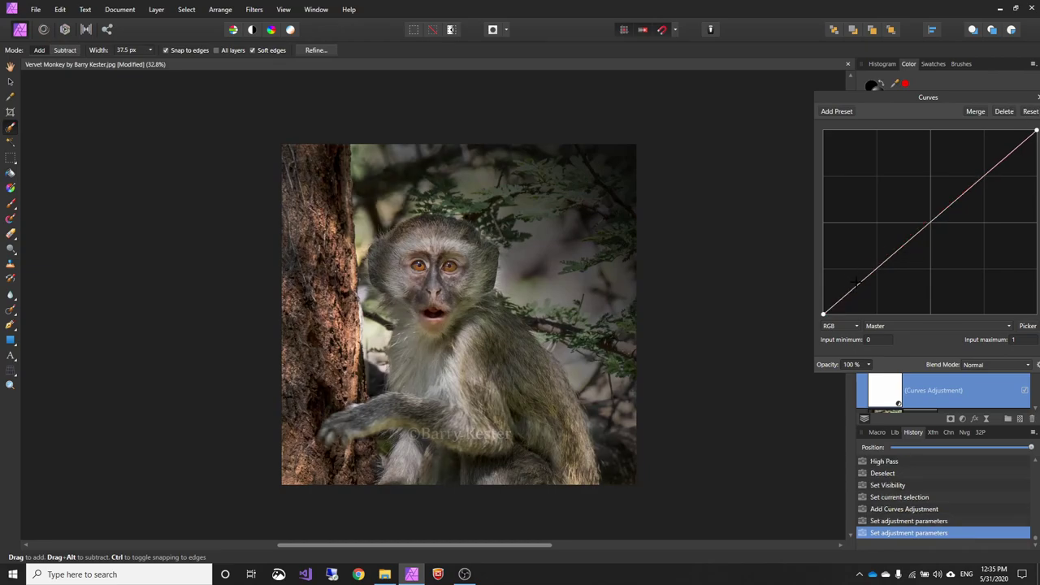
Raise the master curve slightly near its dark end, anchor it near the baseline just above the midtones, and close the Curves settings
drag(856, 283, 842, 301)
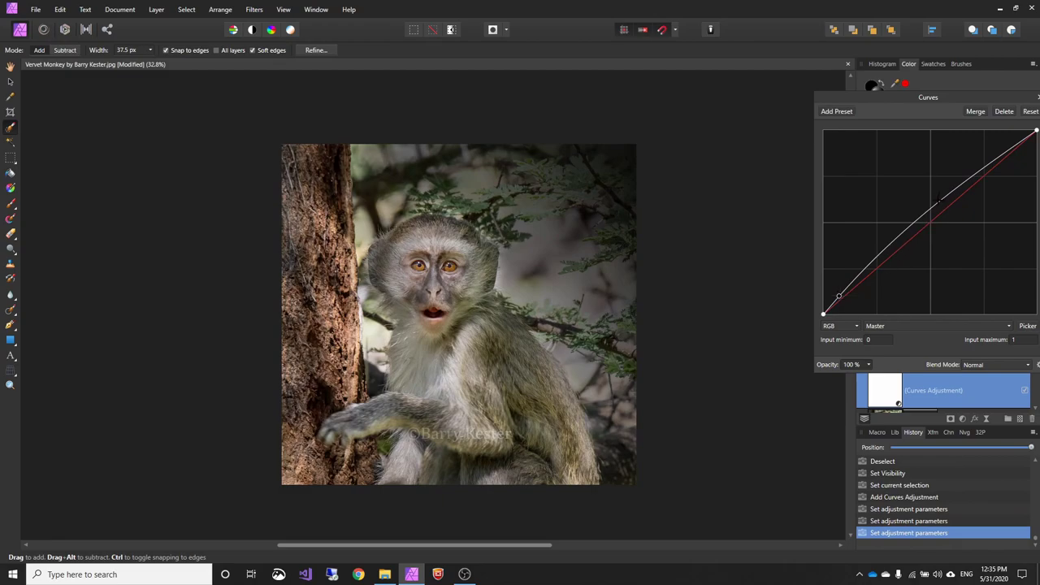
drag(940, 198, 944, 206)
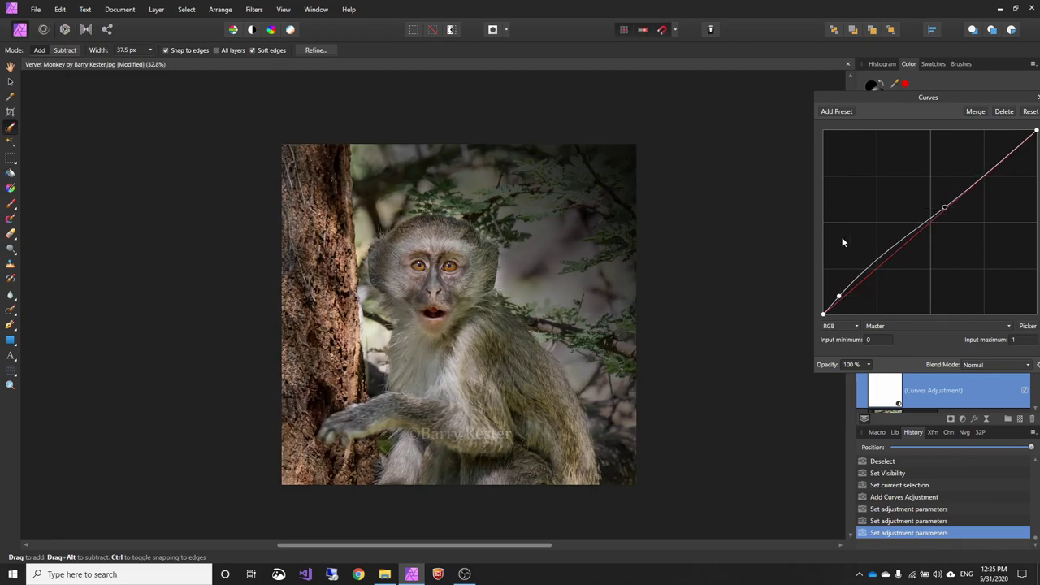
drag(671, 240, 595, 218)
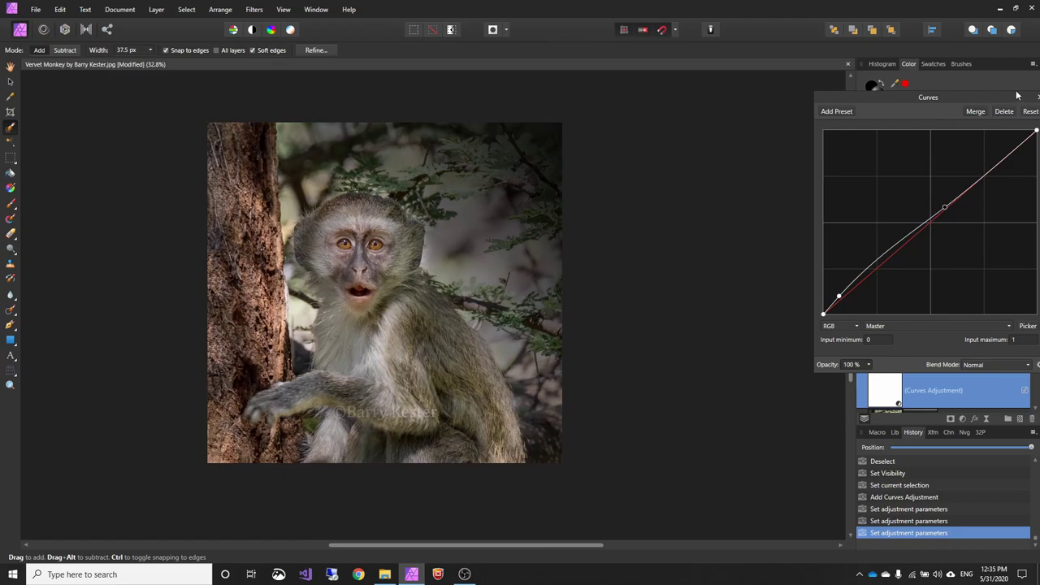
drag(1022, 96, 826, 119)
click(845, 129)
drag(328, 288, 429, 325)
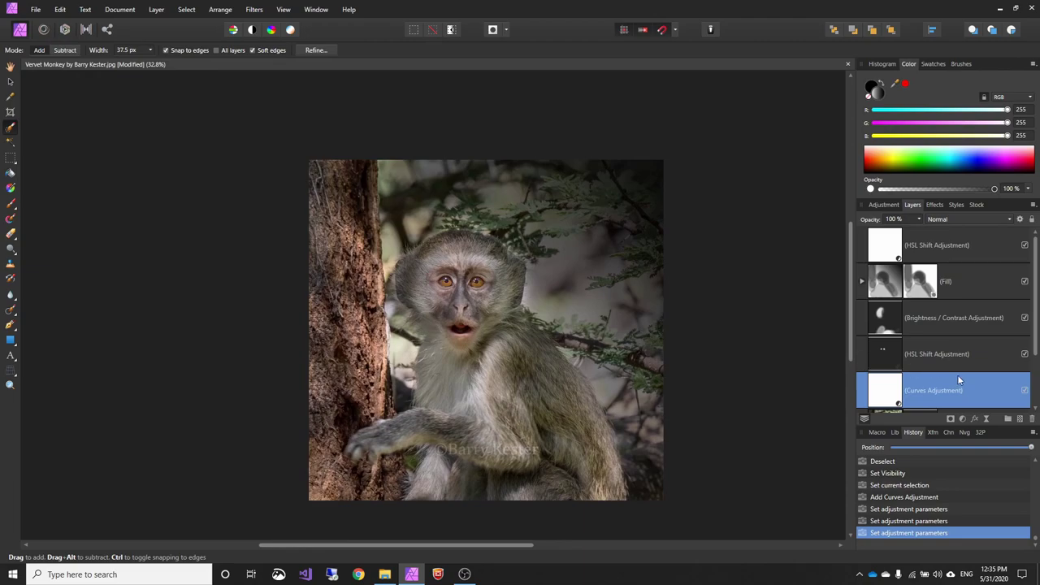
Compare the retouched photo with the original by toggling all layers above the locked Background together, leaving them visible
scroll(956, 361, down, 1)
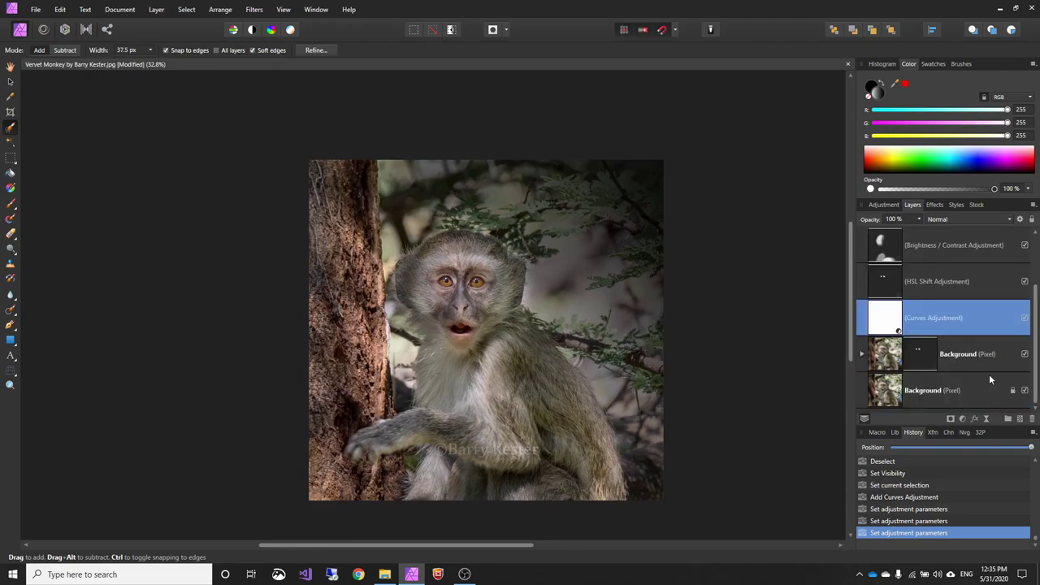
click(959, 354)
scroll(930, 343, up, 1)
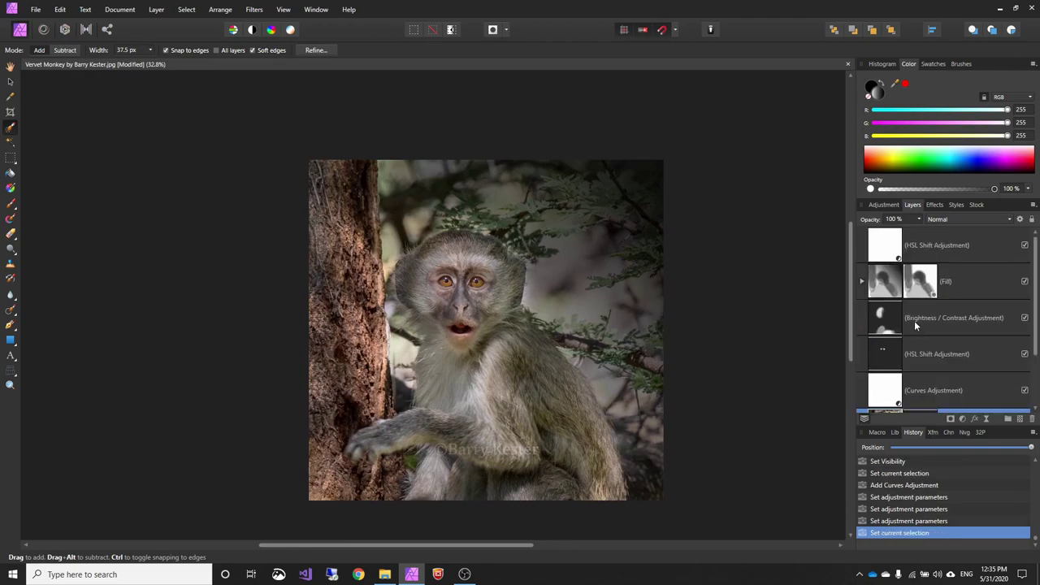
shift+click(932, 245)
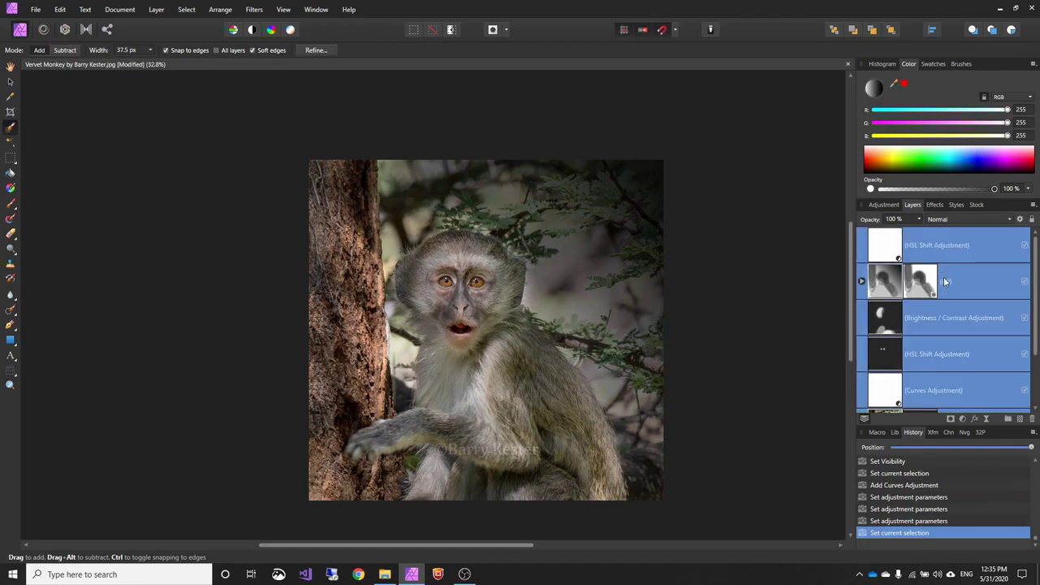
scroll(933, 245, down, 1)
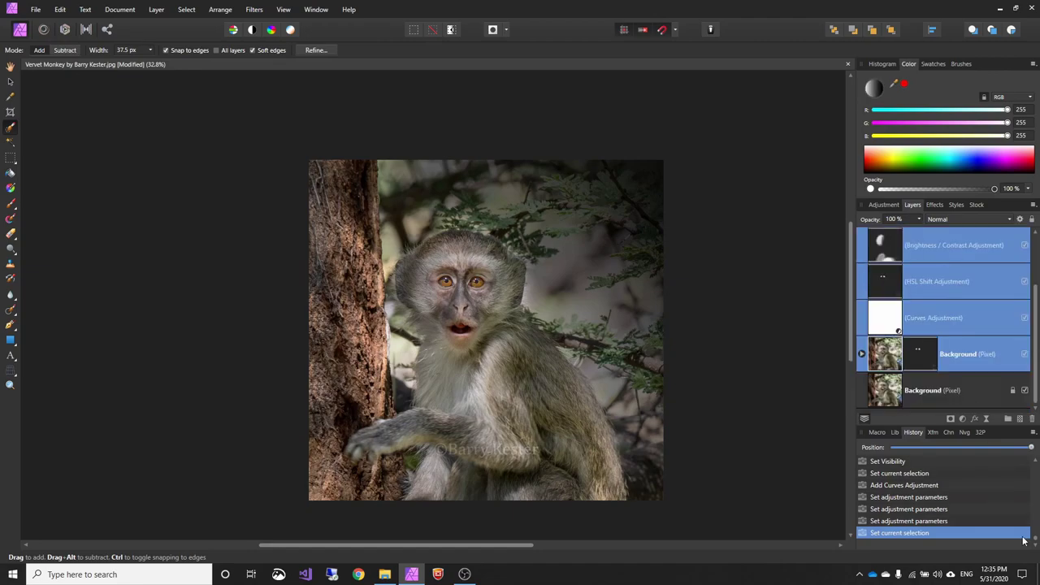
click(1024, 355)
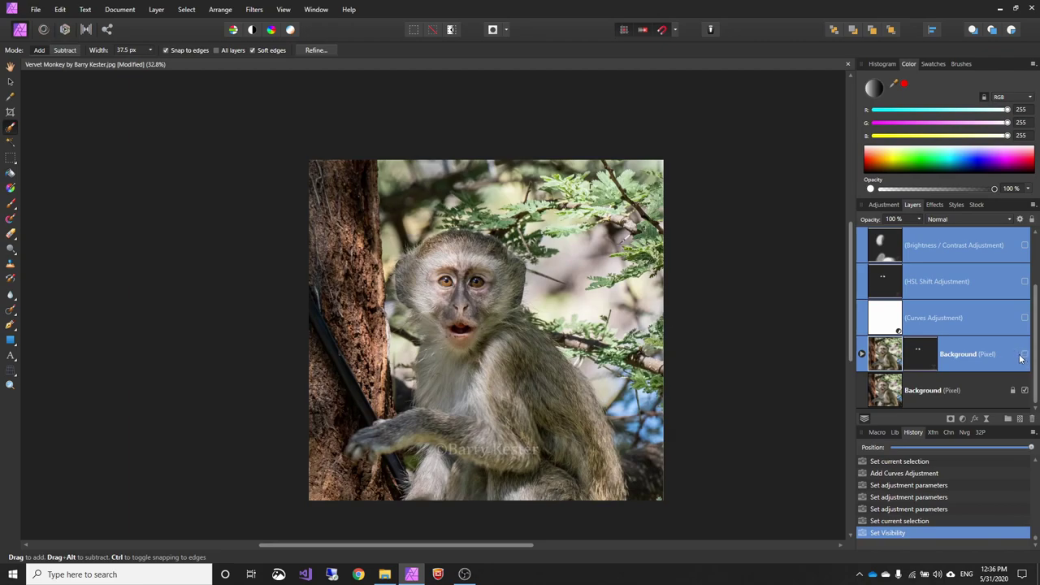
click(1025, 355)
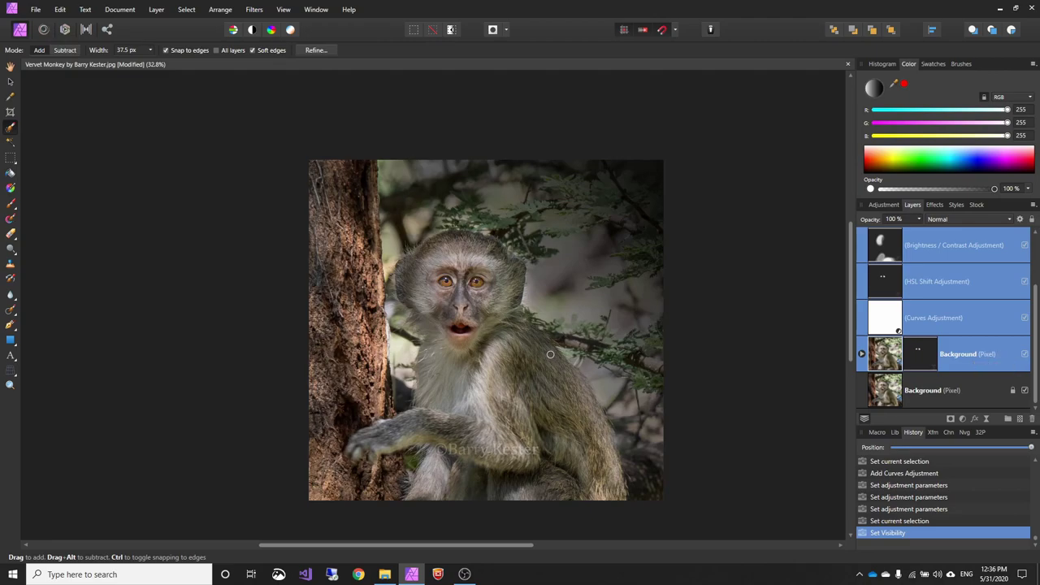
drag(552, 355, 533, 328)
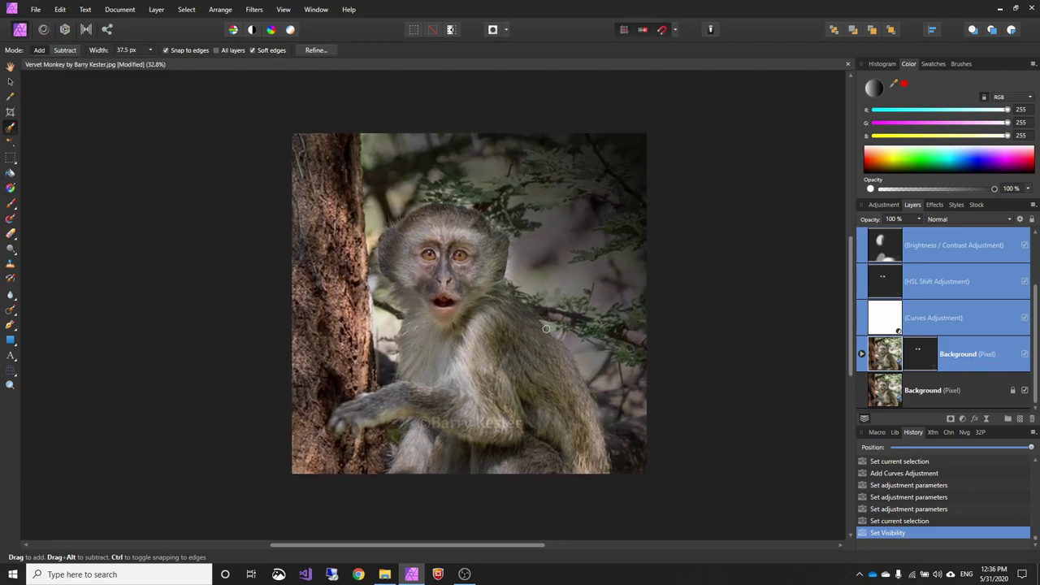
click(1027, 356)
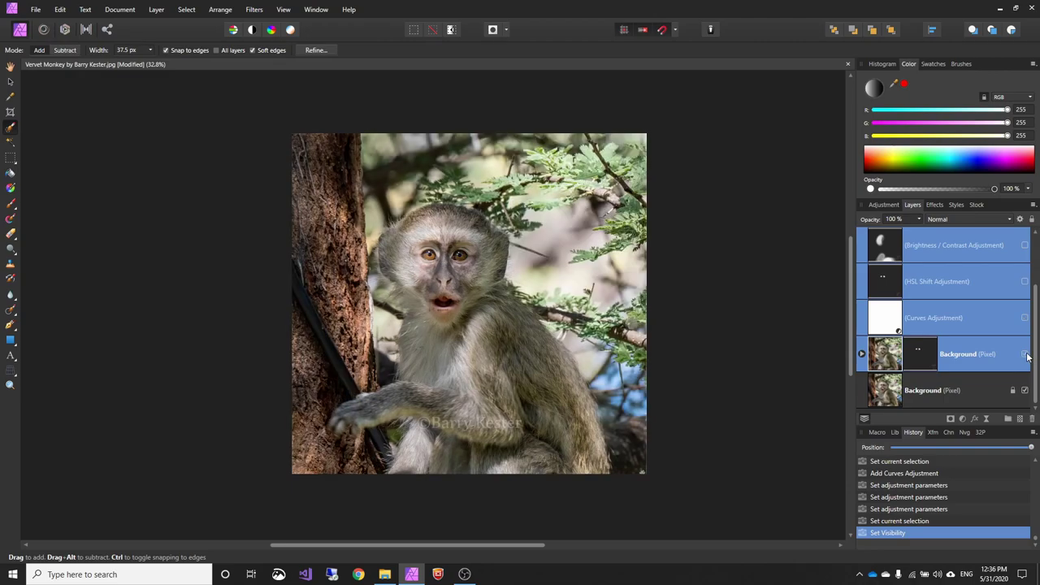
click(1027, 356)
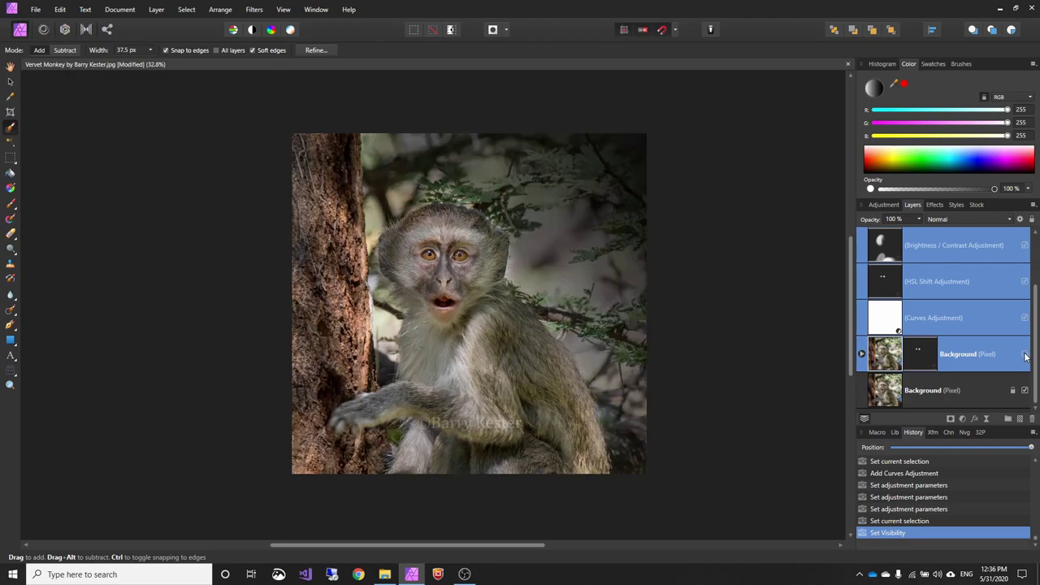
click(1027, 356)
click(1027, 356)
drag(468, 286, 473, 276)
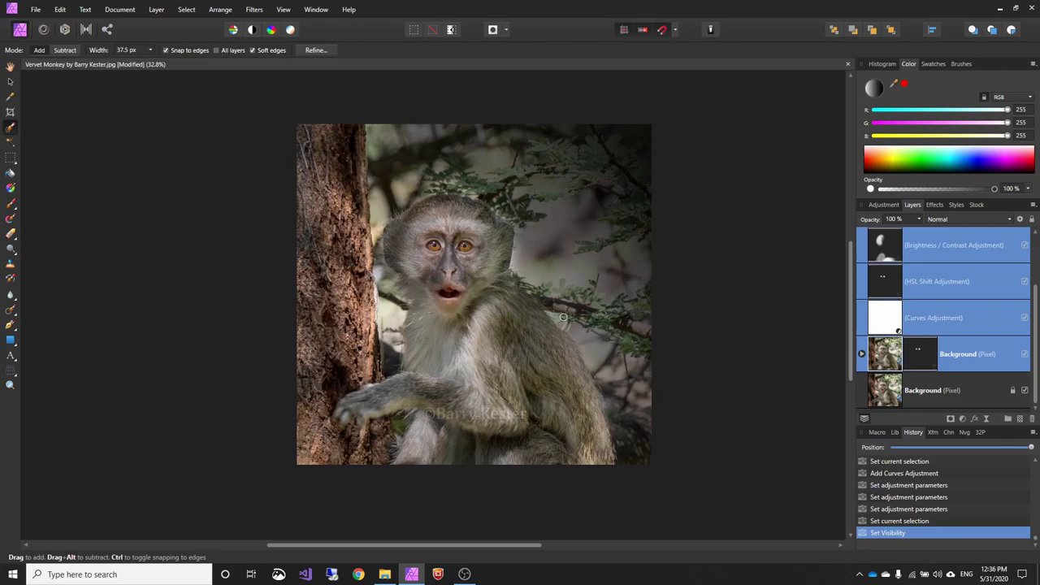